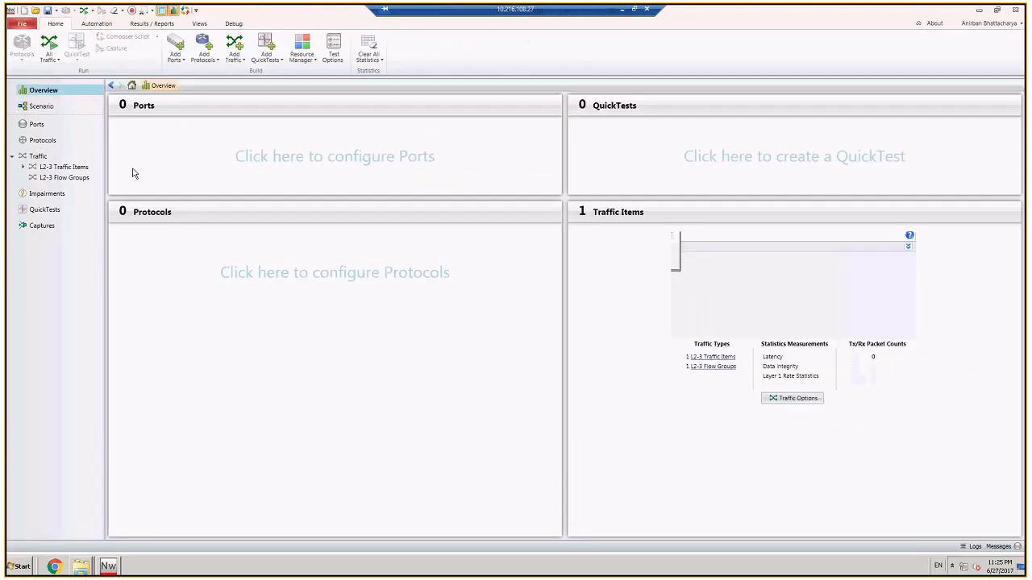
# Step: Start a new topology in the scenario and add the xm12-10 chassis to its available ports
pyautogui.click(41, 107)
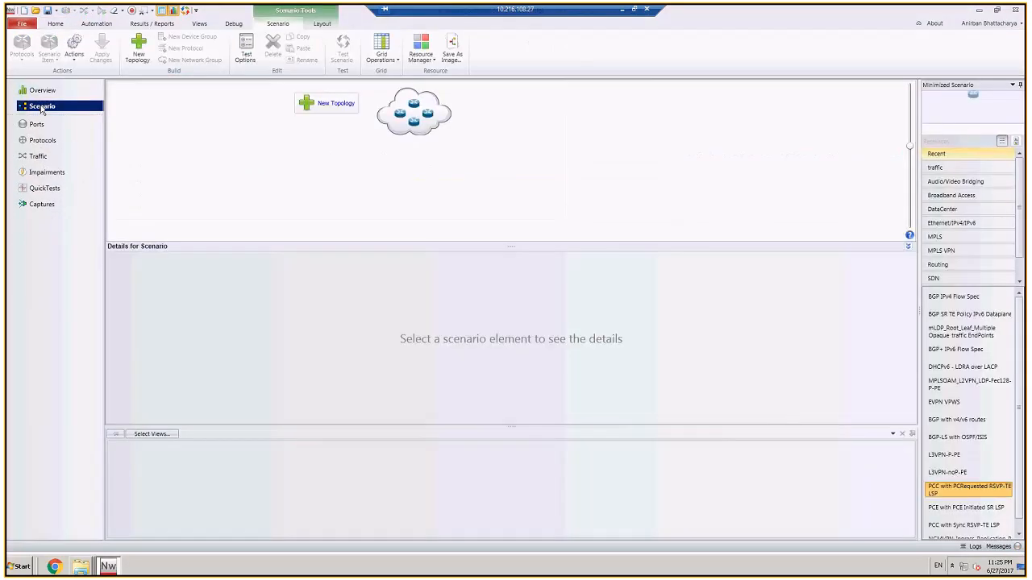
pyautogui.click(327, 108)
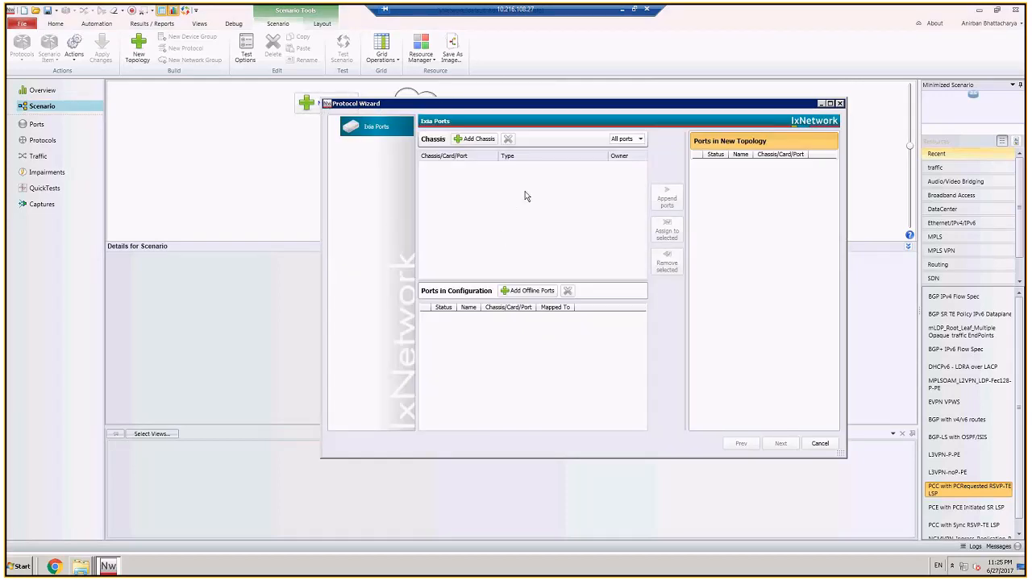
pyautogui.click(474, 139)
pyautogui.click(447, 255)
pyautogui.click(497, 353)
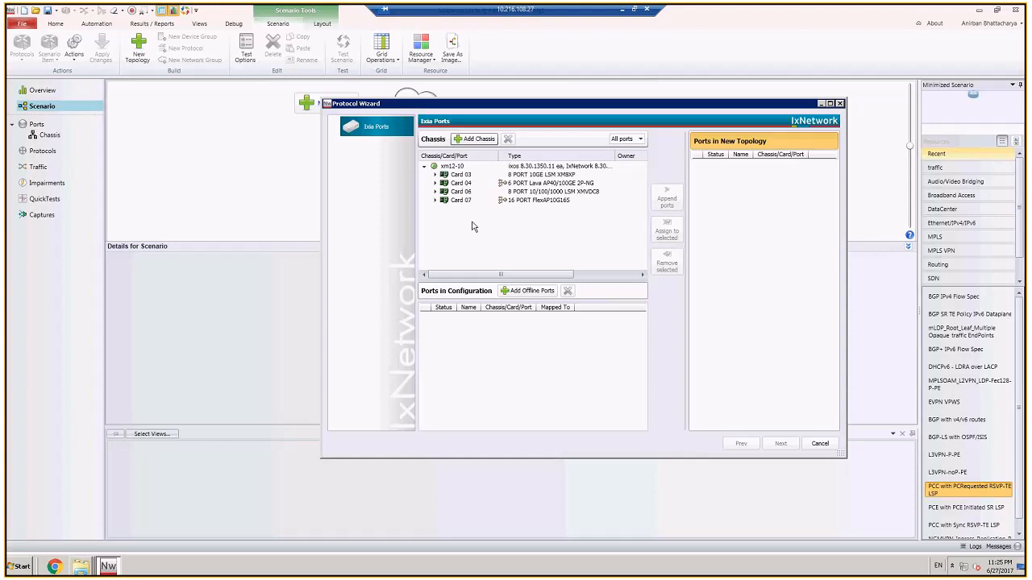
# Step: Append Port 05 of Card 06 on the xm12-10 chassis to the new topology
pyautogui.click(434, 183)
pyautogui.click(435, 174)
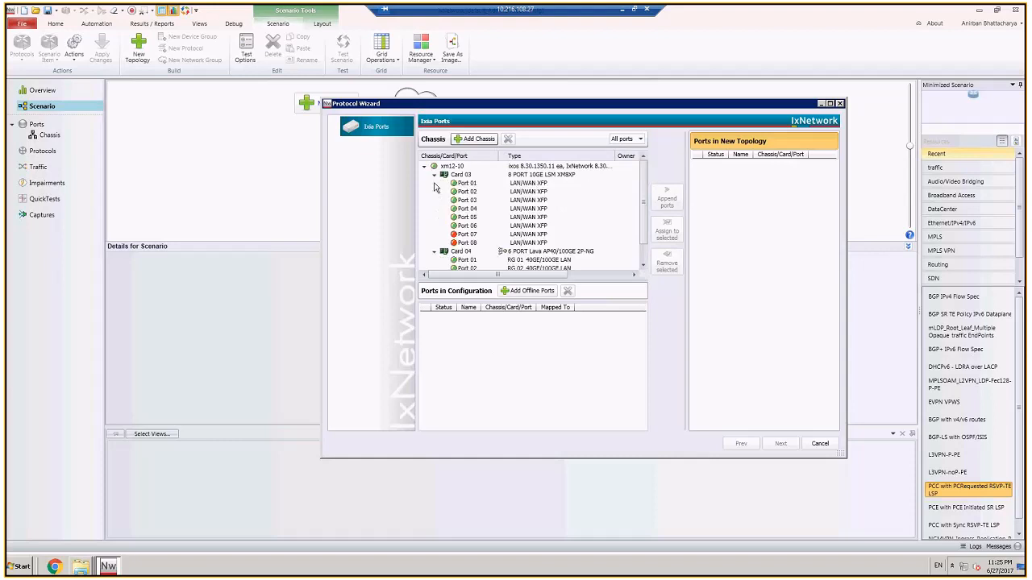
pyautogui.click(435, 175)
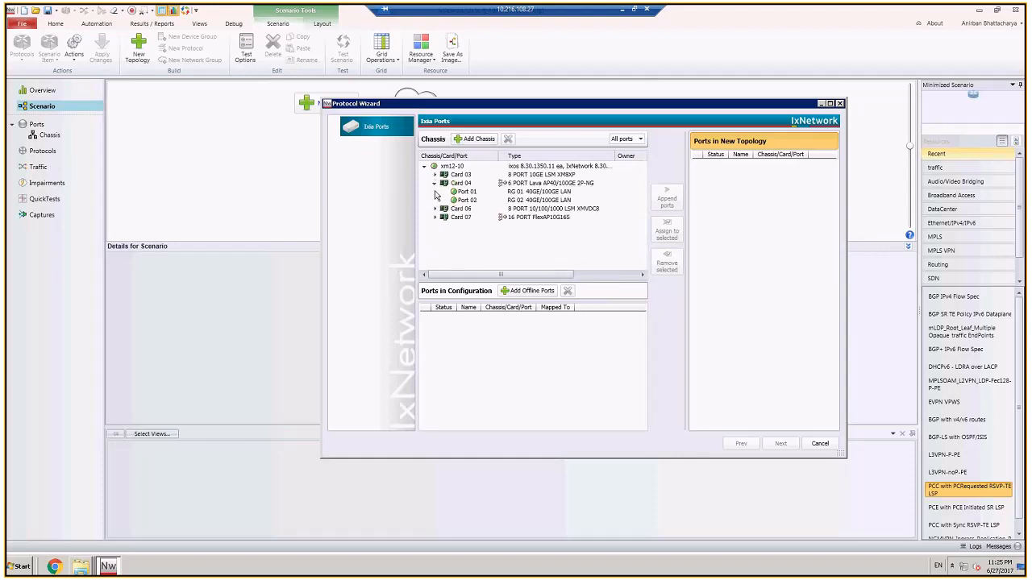
pyautogui.click(435, 208)
pyautogui.click(482, 251)
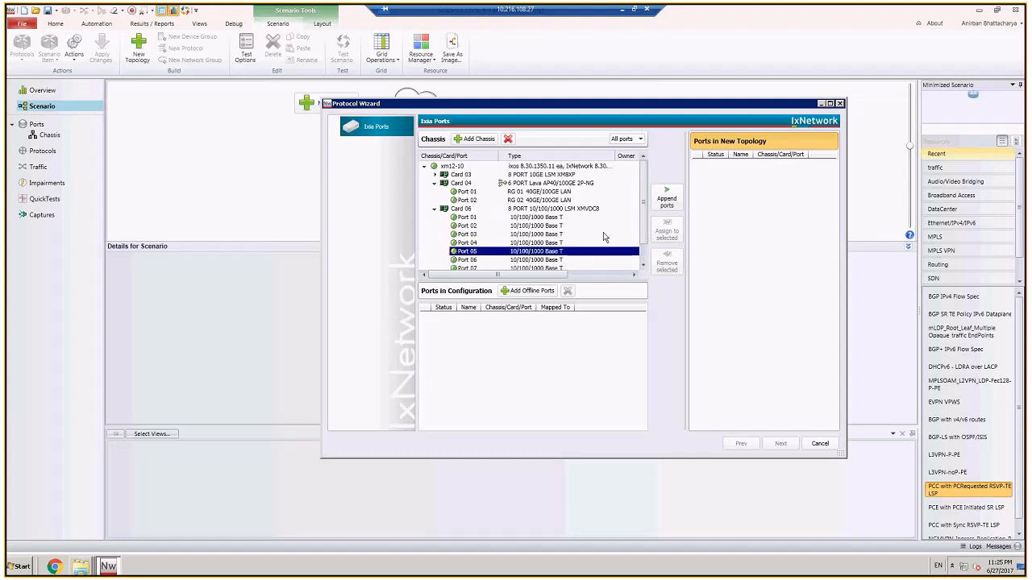
pyautogui.click(667, 200)
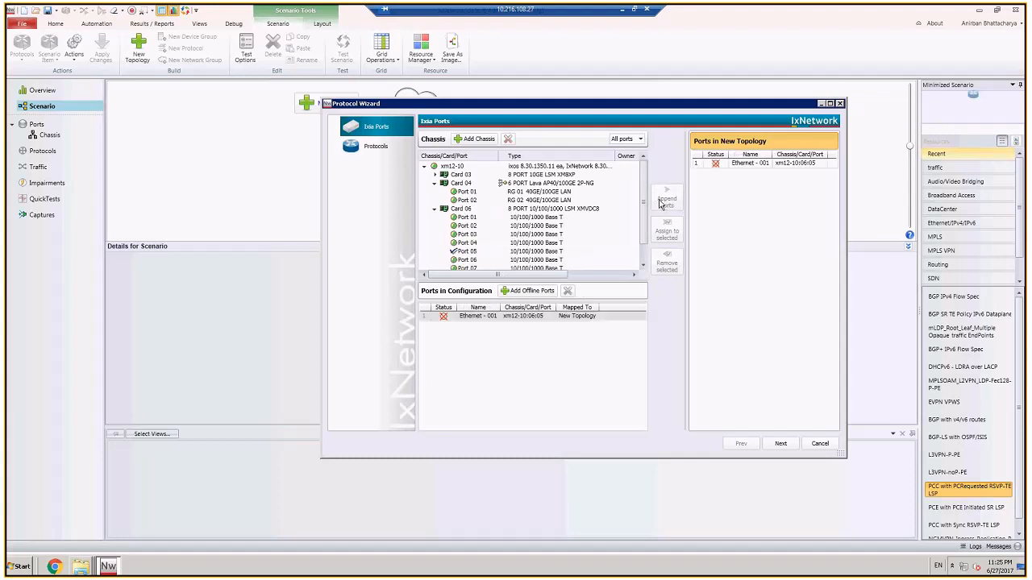
# Step: Choose the NextGen BGP routing protocol for the first topology and finish the wizard
pyautogui.click(779, 444)
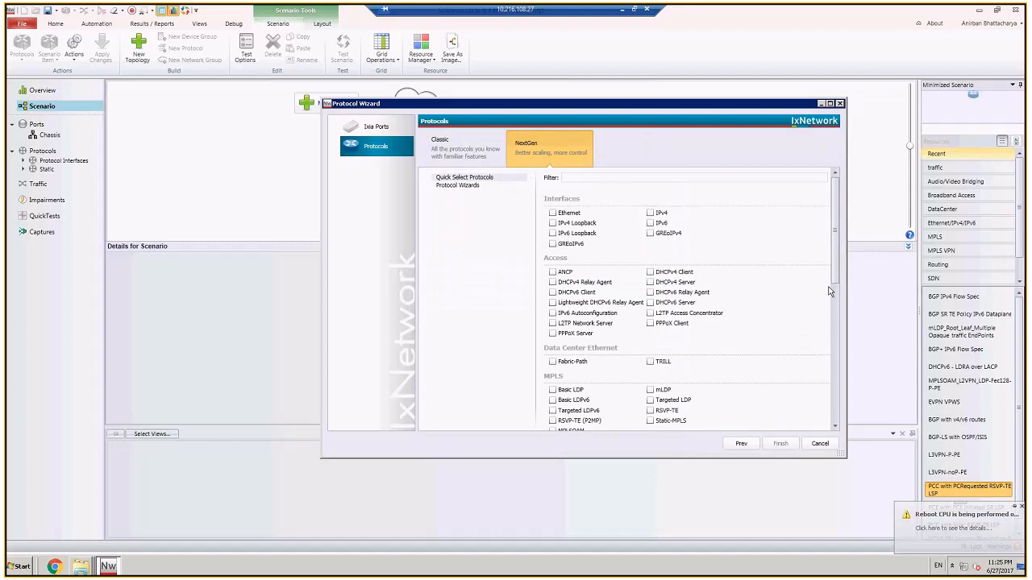
pyautogui.scroll(-7, 830, 322)
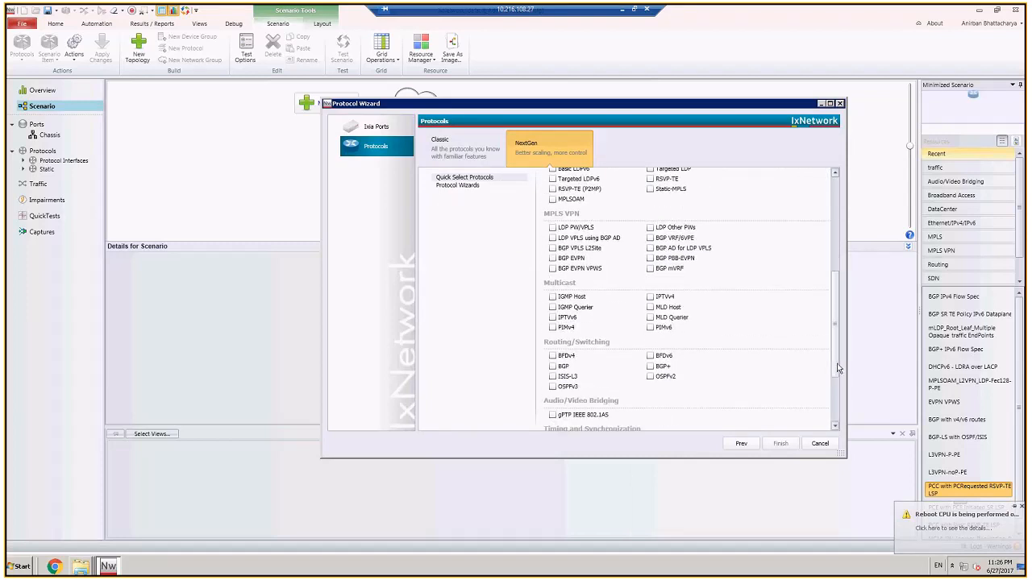
pyautogui.click(565, 367)
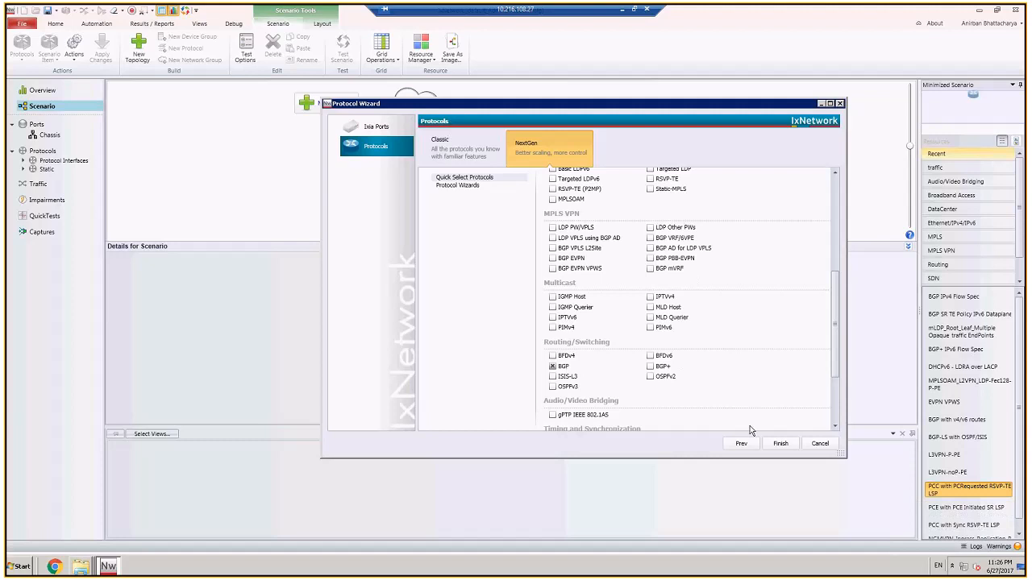
pyautogui.click(778, 444)
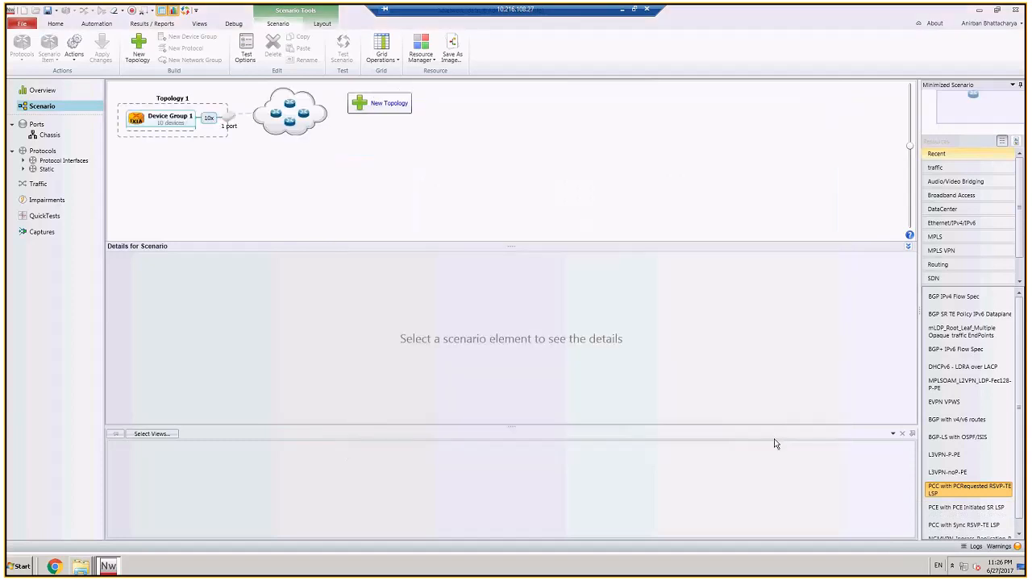
# Step: Start a second topology and append Port 06 of Card 06 to it
pyautogui.click(395, 109)
pyautogui.click(436, 192)
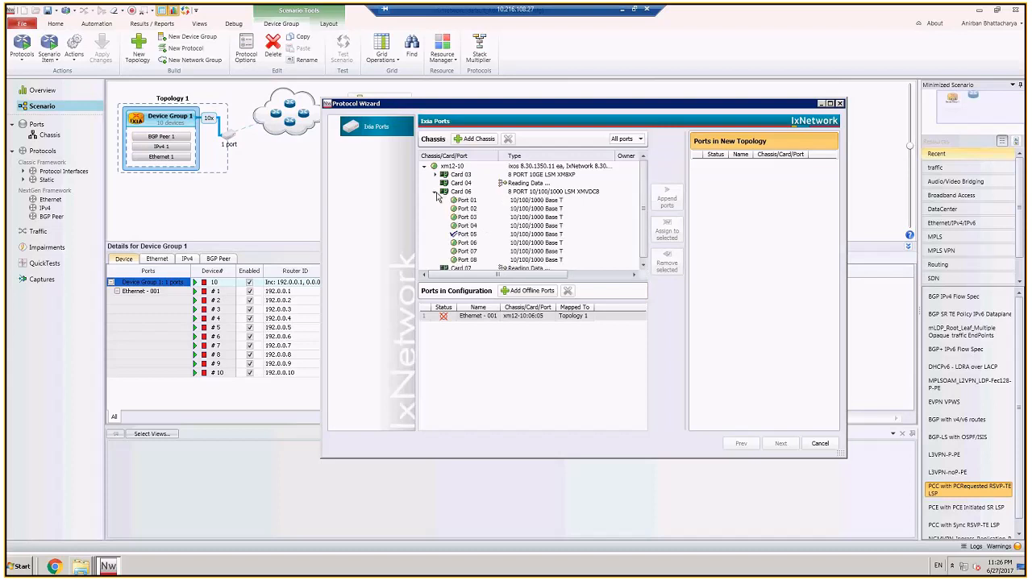
pyautogui.click(486, 243)
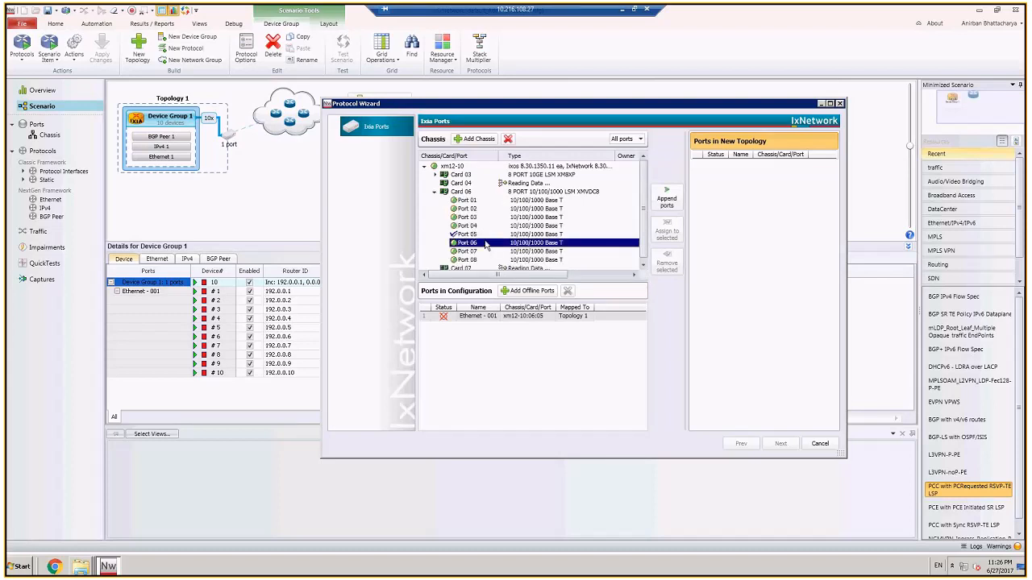
pyautogui.click(667, 198)
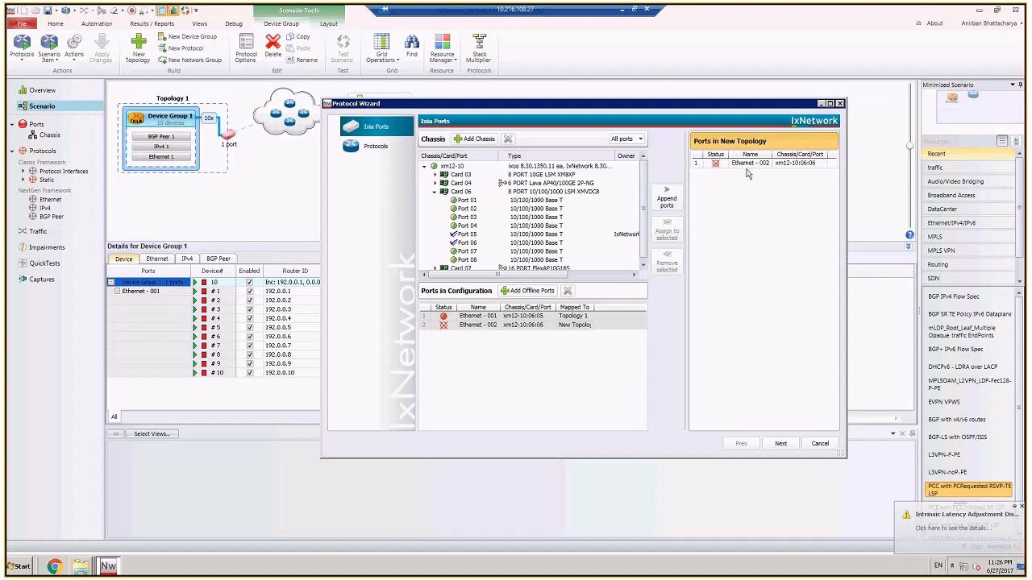
# Step: Choose the NextGen BGP routing protocol for the second topology and finish the wizard
pyautogui.click(780, 443)
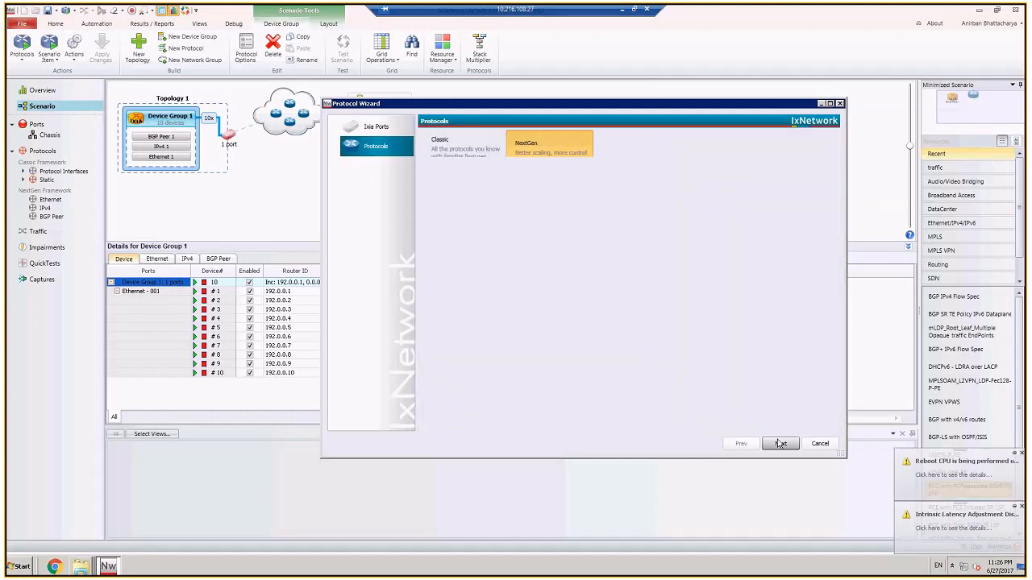
pyautogui.scroll(-10, 838, 271)
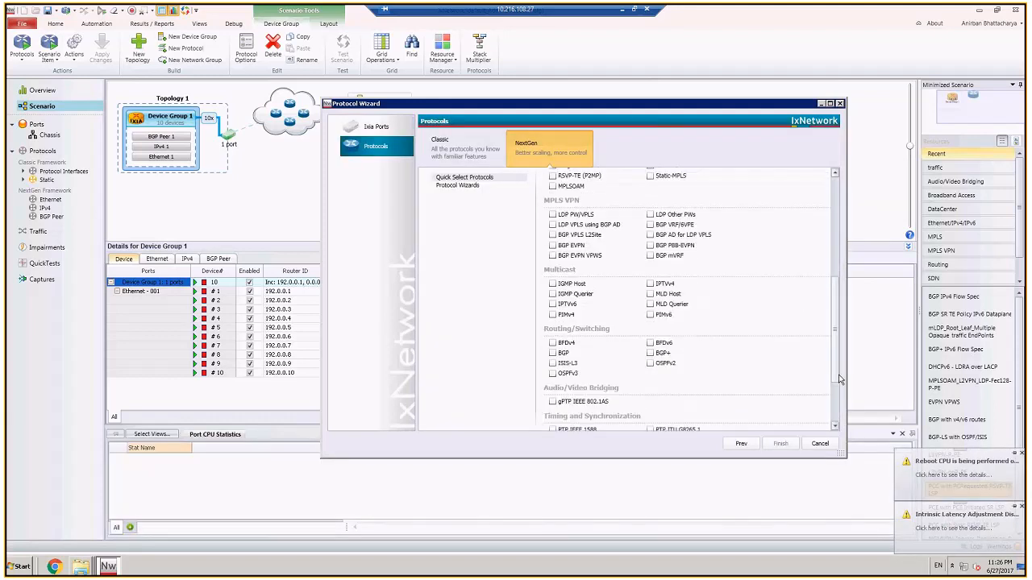
pyautogui.click(562, 258)
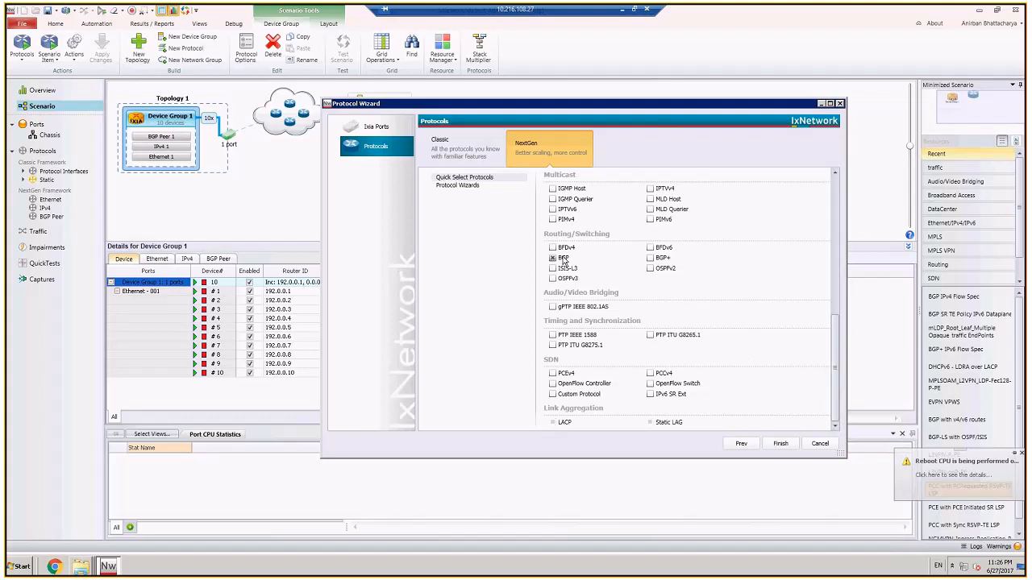
pyautogui.click(780, 443)
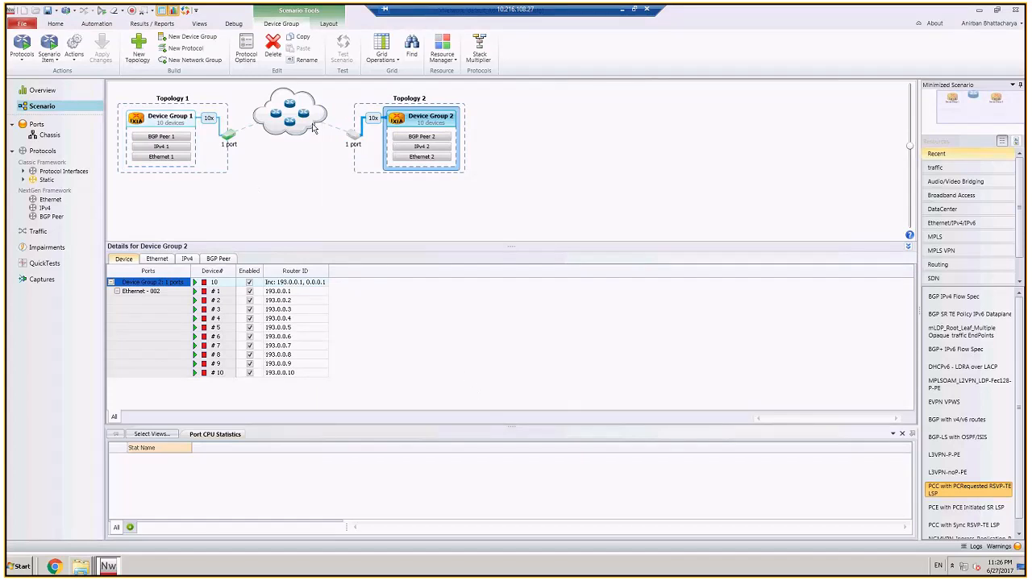
# Step: Set the device multiplier to 1 for both Device Group 2 and Device Group 1
pyautogui.click(371, 121)
pyautogui.write('1')
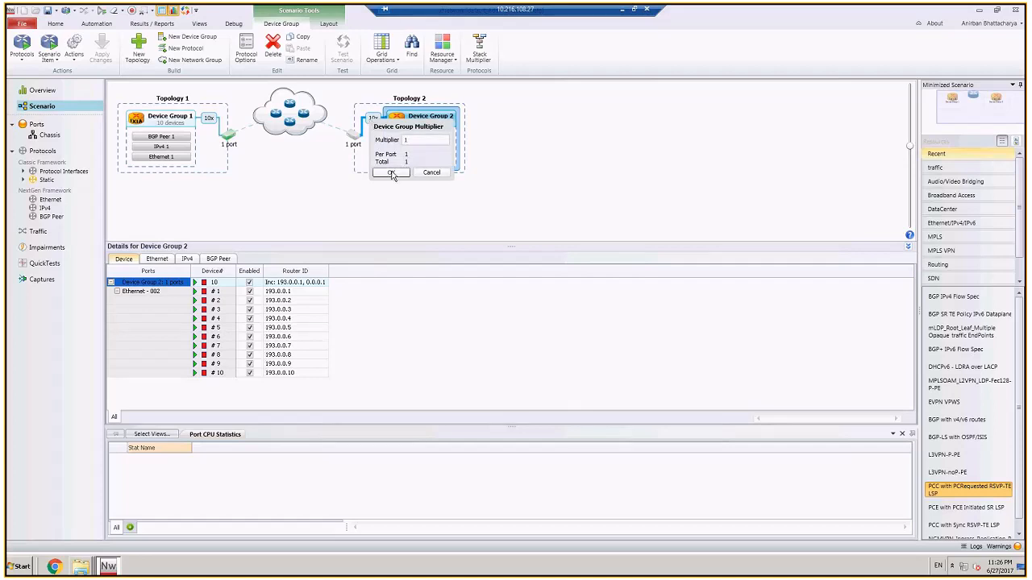
pyautogui.click(392, 174)
pyautogui.click(208, 118)
pyautogui.write('1')
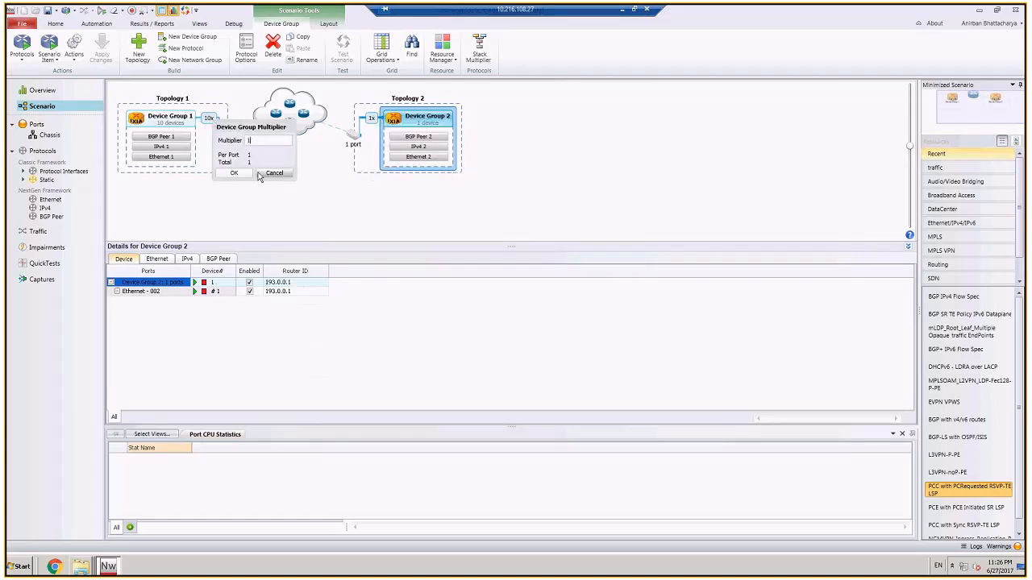
pyautogui.click(242, 173)
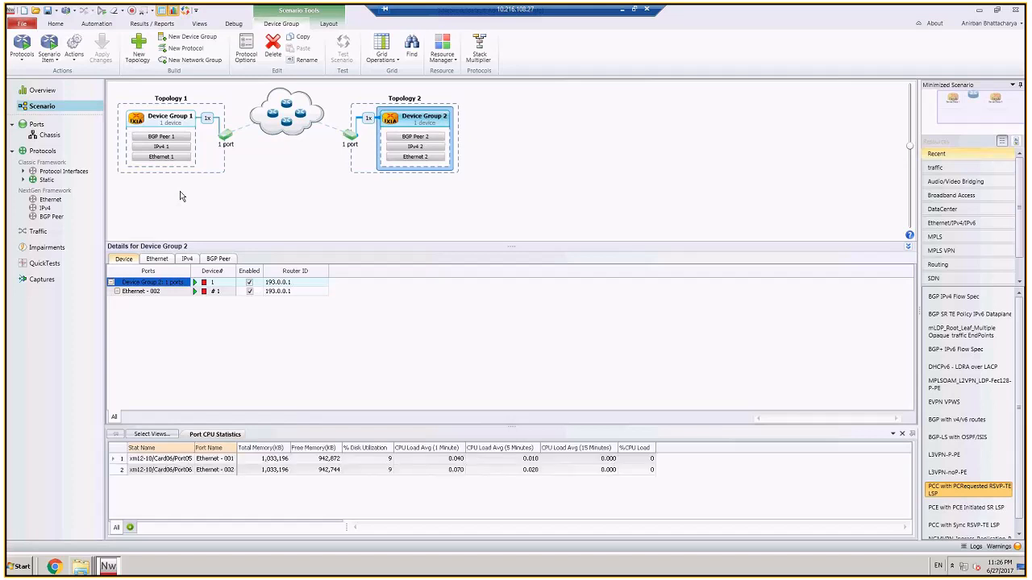
# Step: In the IPv4 protocol settings, set Topology 1's address to 5.1.1.1 and its gateway IP to 5.1.1.2
pyautogui.click(46, 208)
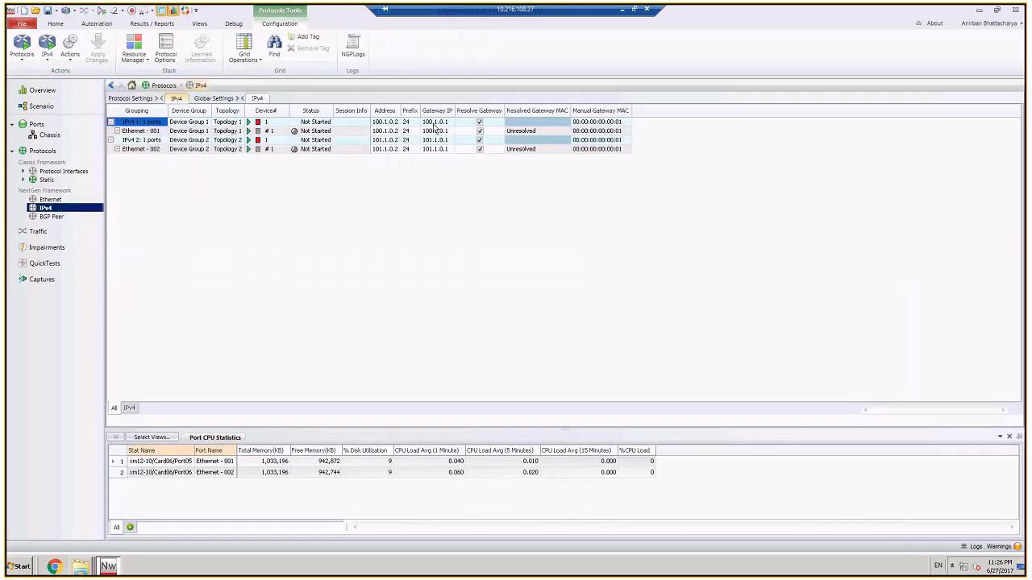
pyautogui.click(384, 122)
pyautogui.write('5.1.1.1')
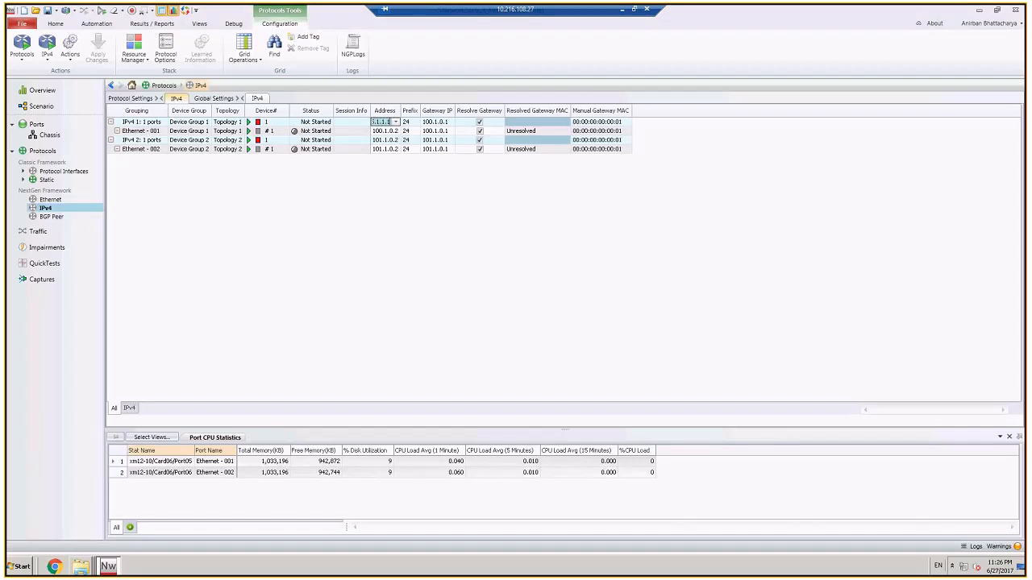
pyautogui.click(427, 125)
pyautogui.write('5.1.1.2')
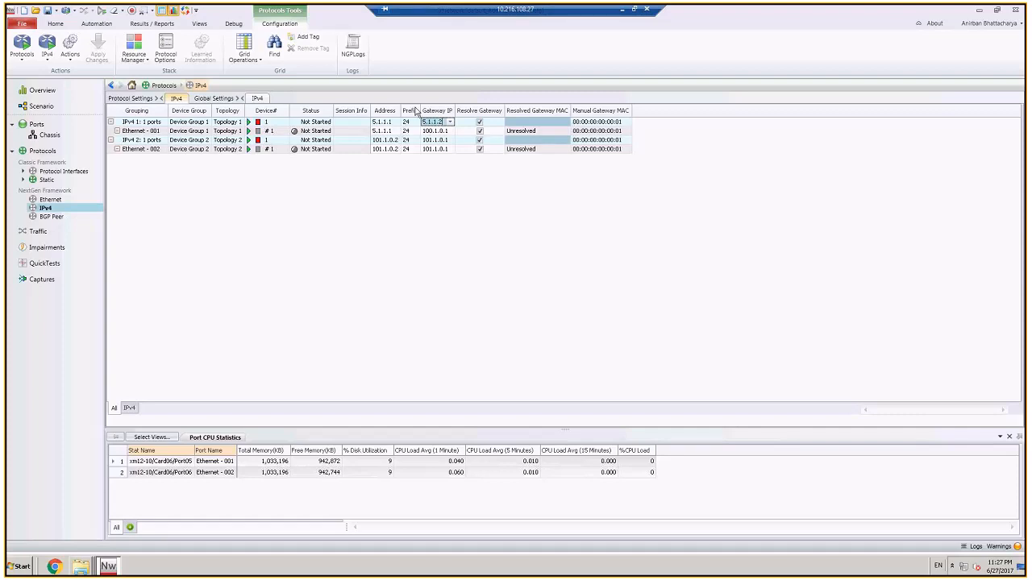
# Step: Set Topology 2's IPv4 address to 5.1.1.2 and its gateway IP to 5.1.1.1
pyautogui.click(382, 139)
pyautogui.write('5.1.1.2')
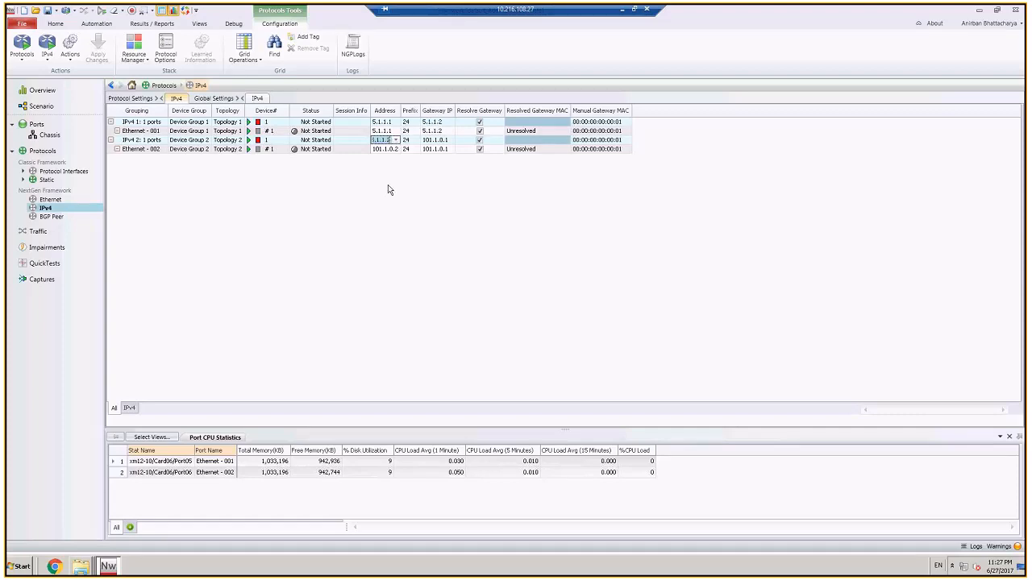
pyautogui.click(436, 140)
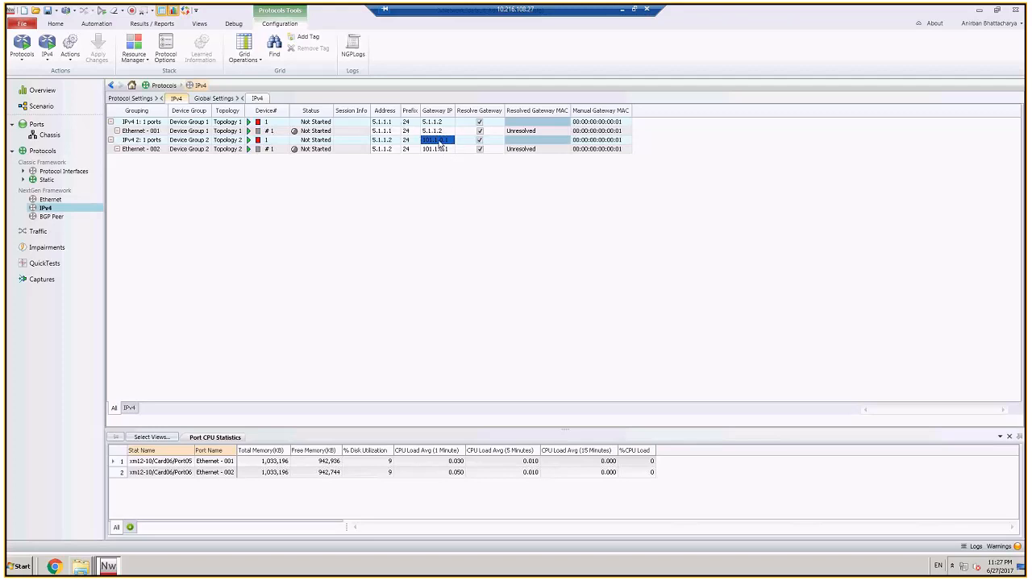
pyautogui.write('5.1.1.1')
pyautogui.press('Return')
# Step: In the basic BGP peer settings, set the DUT IP to 5.1.1.2 for BGP Peer 1 and 5.1.1.1 for BGP Peer 2
pyautogui.click(53, 217)
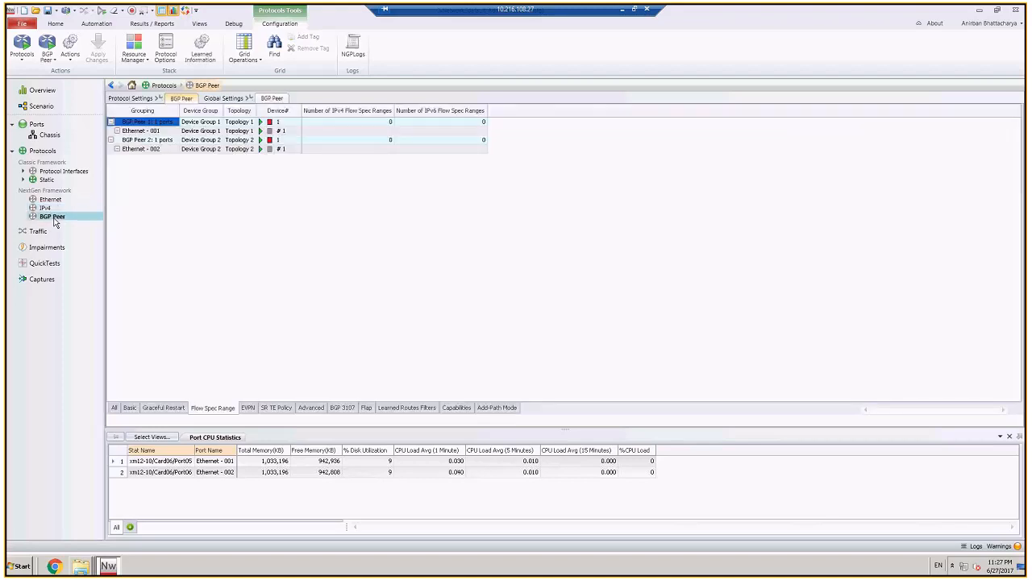
pyautogui.click(130, 408)
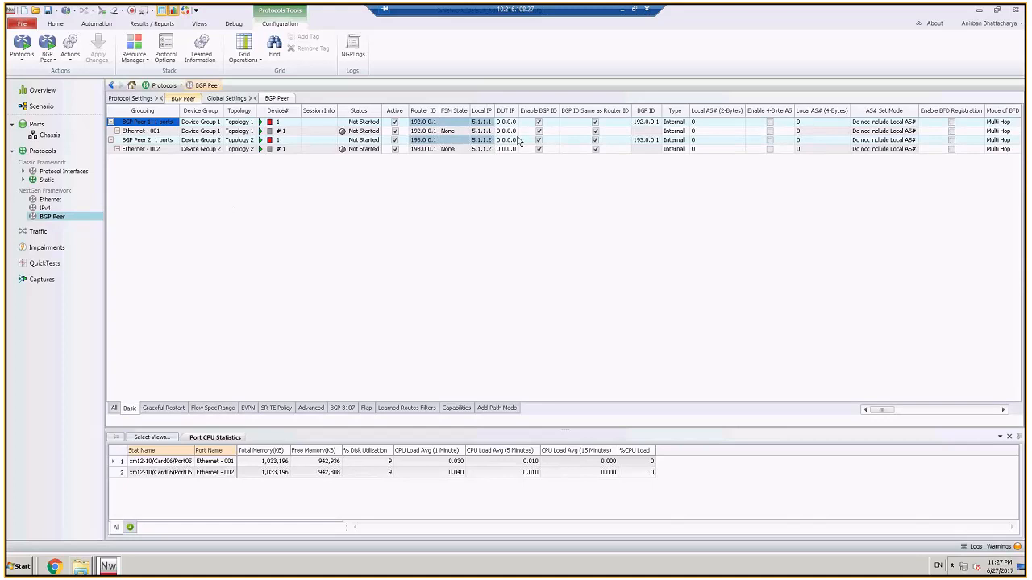
pyautogui.click(506, 122)
pyautogui.write('5.1.1.2')
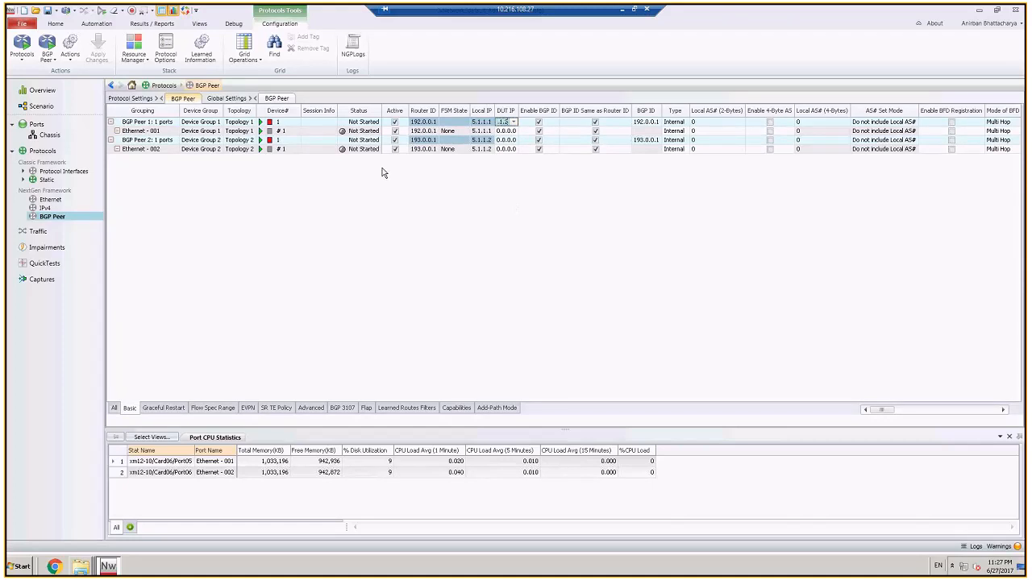
pyautogui.press('Return')
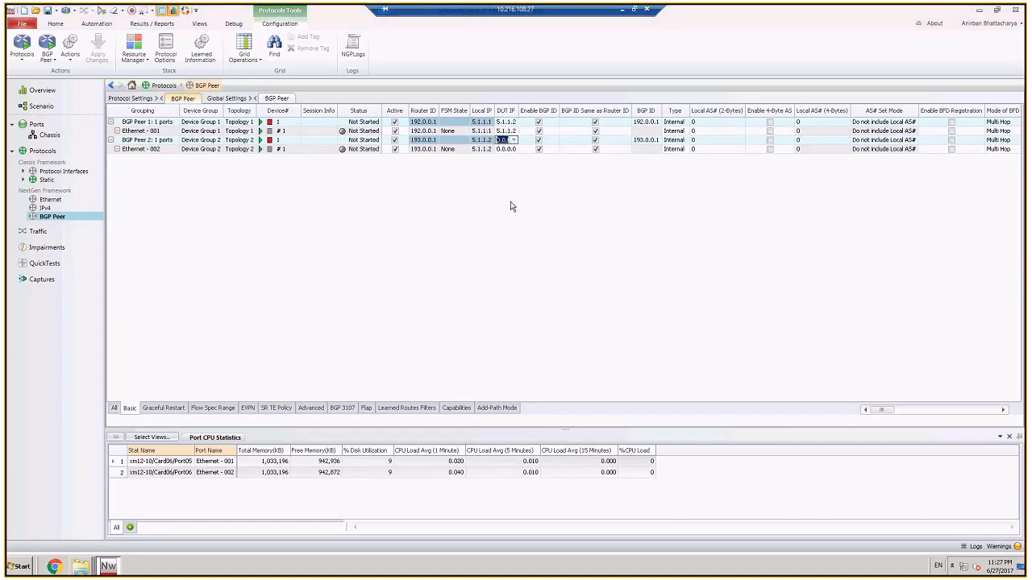
pyautogui.write('5.1.1')
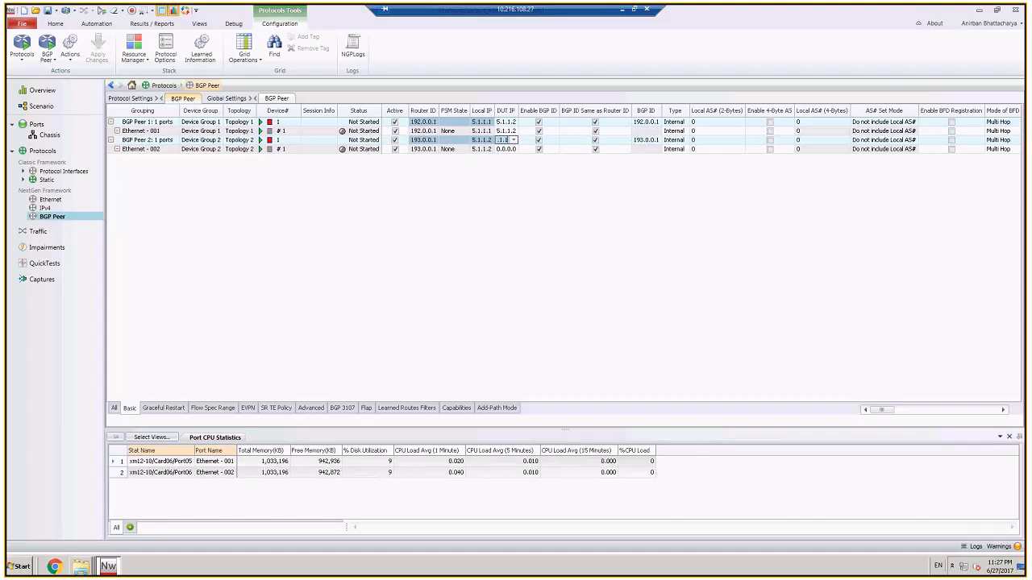
pyautogui.press('Return')
# Step: Enable the IPv4 Unicast Flow Spec capability on both BGP peers
pyautogui.click(456, 408)
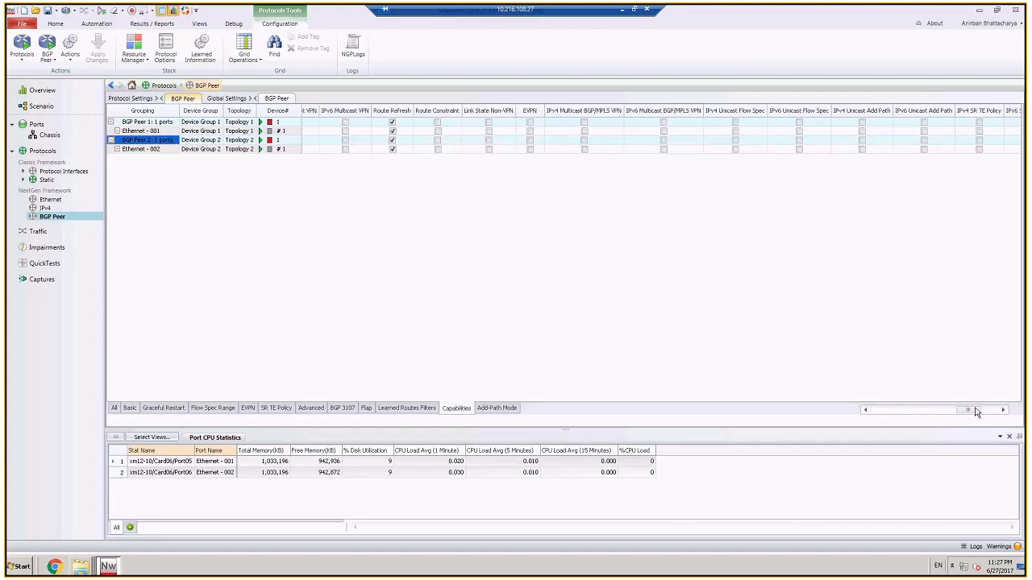
pyautogui.moveTo(971, 415); pyautogui.dragTo(952, 417)
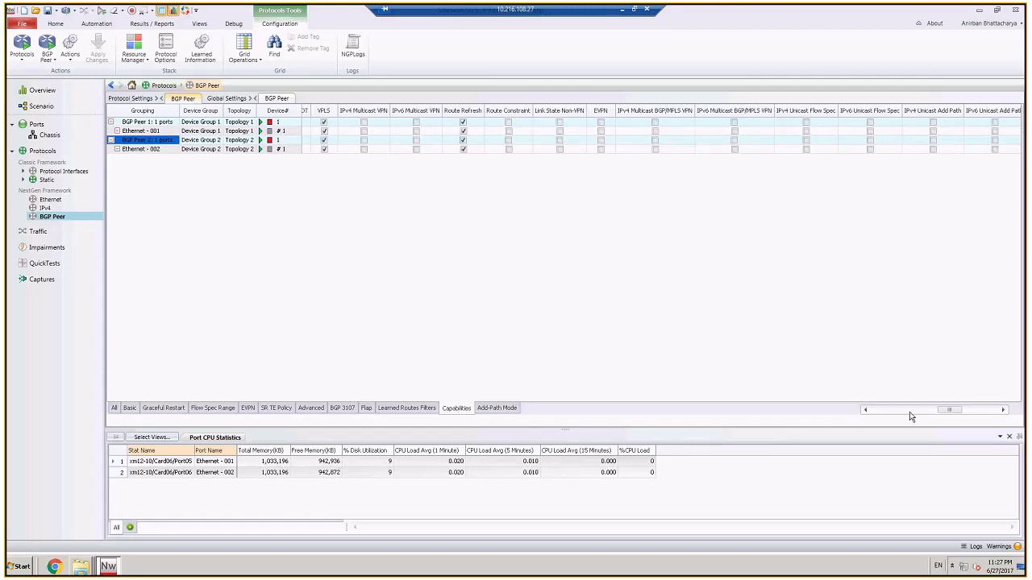
pyautogui.click(806, 124)
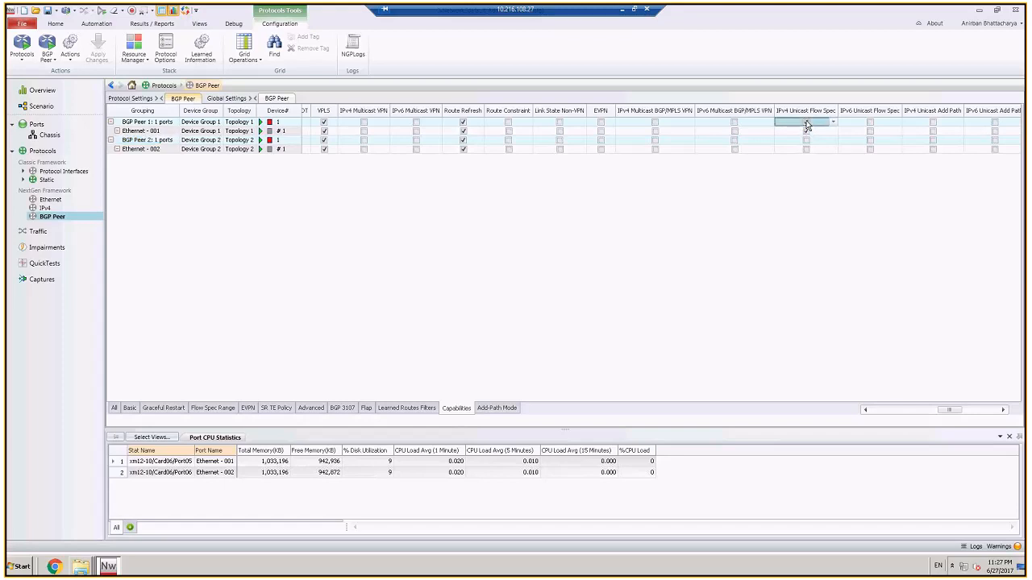
pyautogui.click(806, 122)
pyautogui.click(808, 141)
# Step: In the learned routes filters, enable Filter IPv4 Unicast Flow Spec on both BGP peers
pyautogui.click(416, 409)
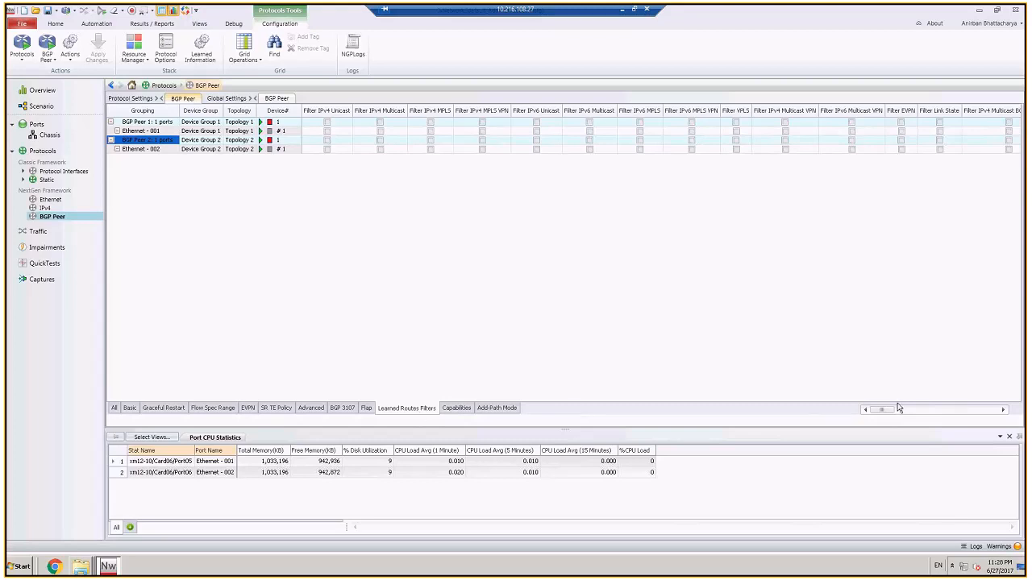
pyautogui.moveTo(885, 411); pyautogui.dragTo(944, 411)
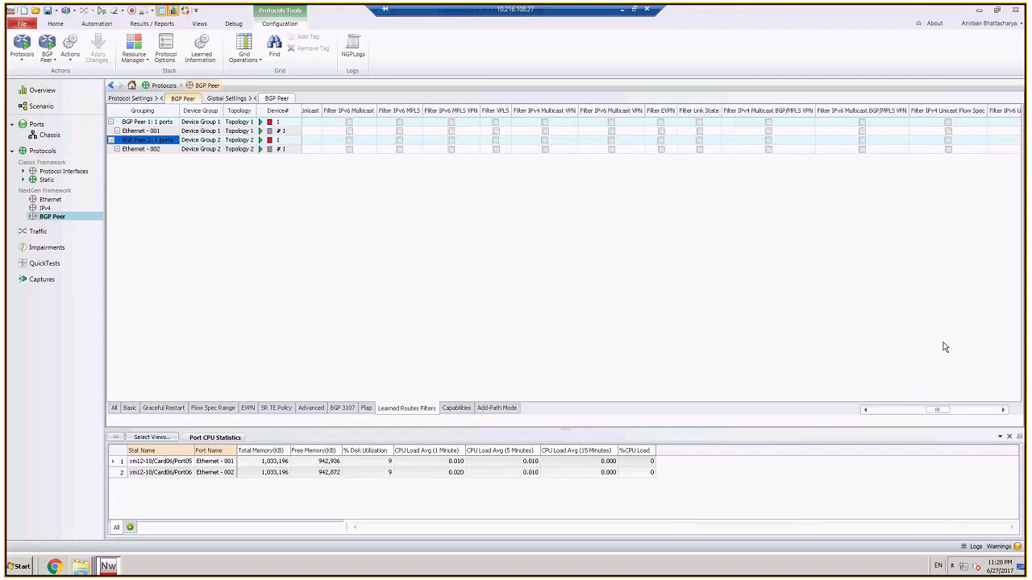
pyautogui.click(948, 123)
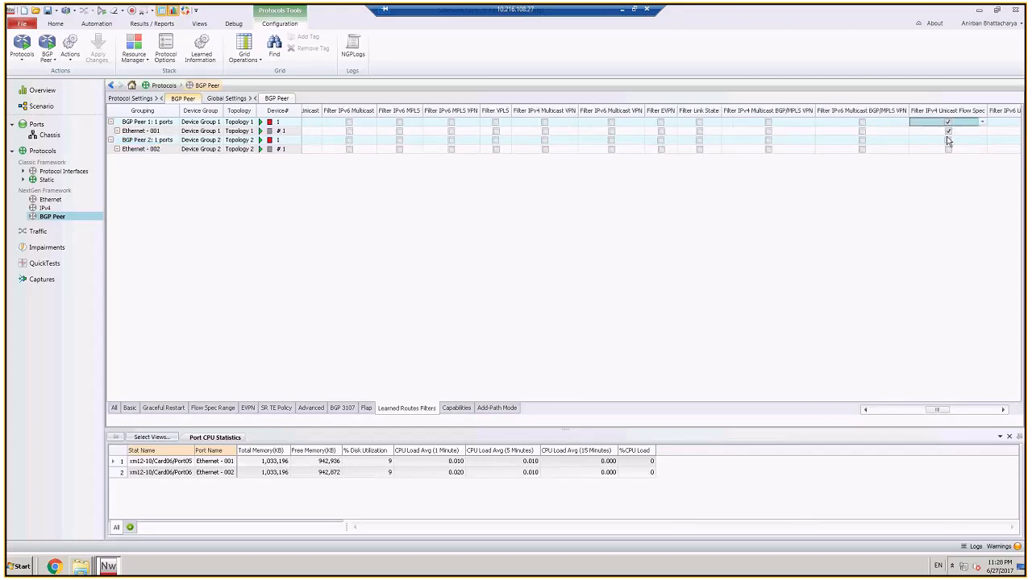
pyautogui.click(947, 141)
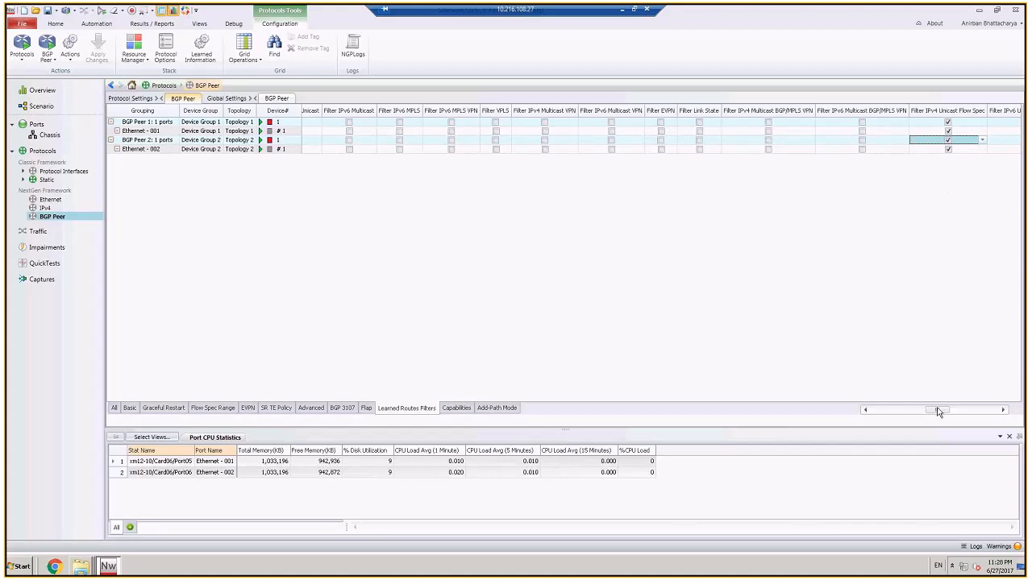
pyautogui.moveTo(937, 412); pyautogui.dragTo(963, 412)
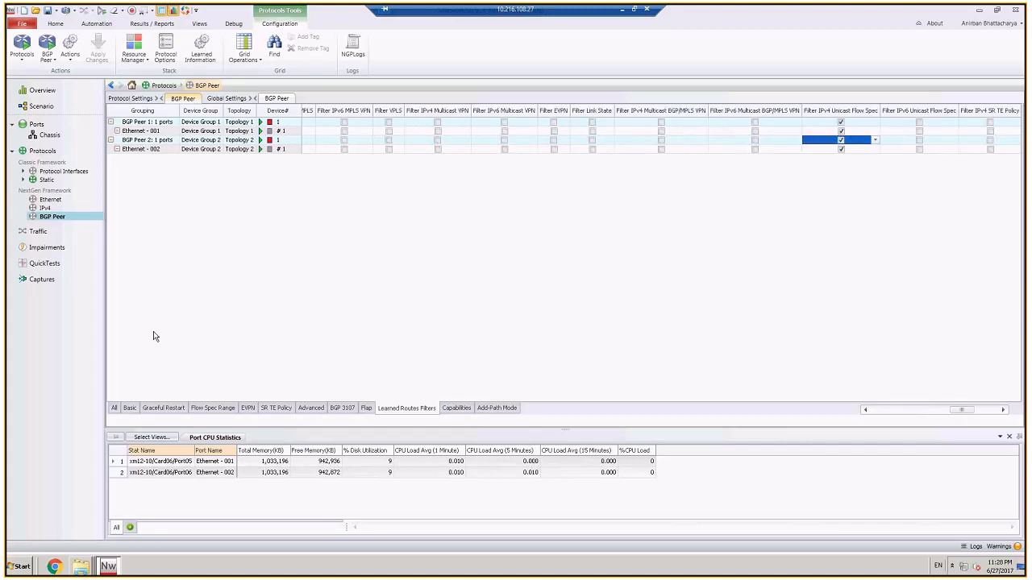
# Step: In the scenario view, rename Topology 2 as CE and Topology 1 as PE
pyautogui.click(36, 108)
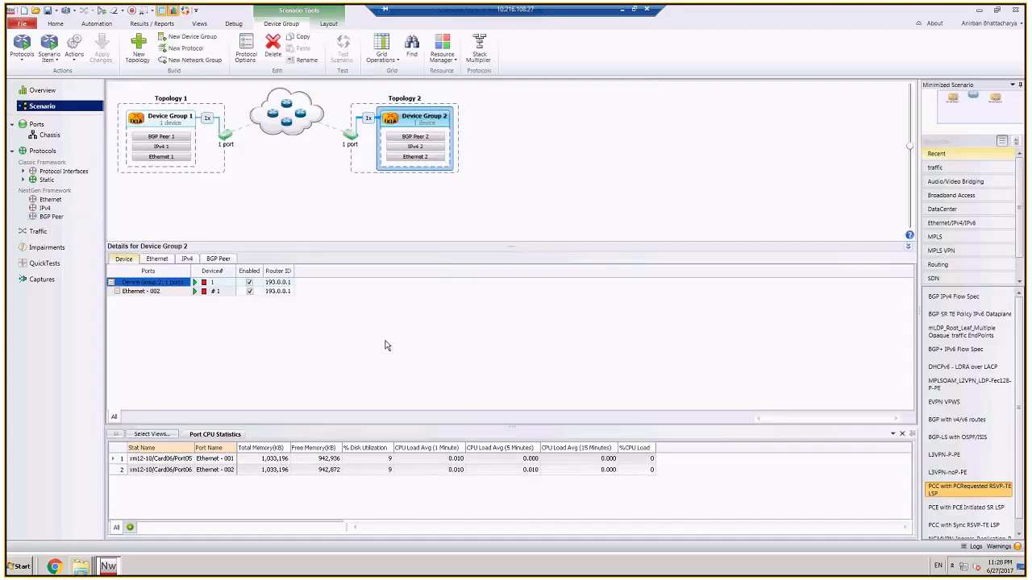
pyautogui.moveTo(426, 141)
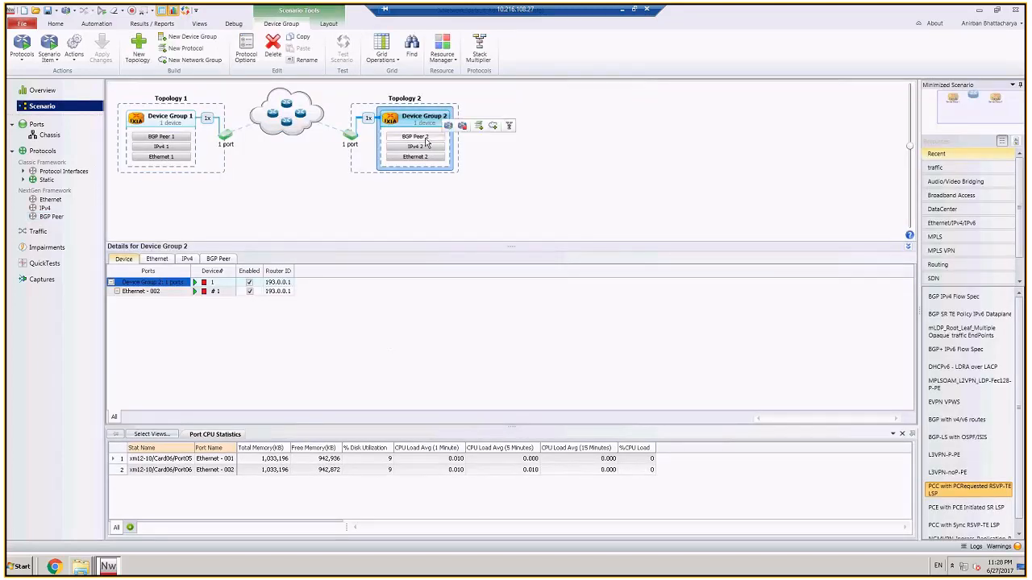
pyautogui.click(407, 99)
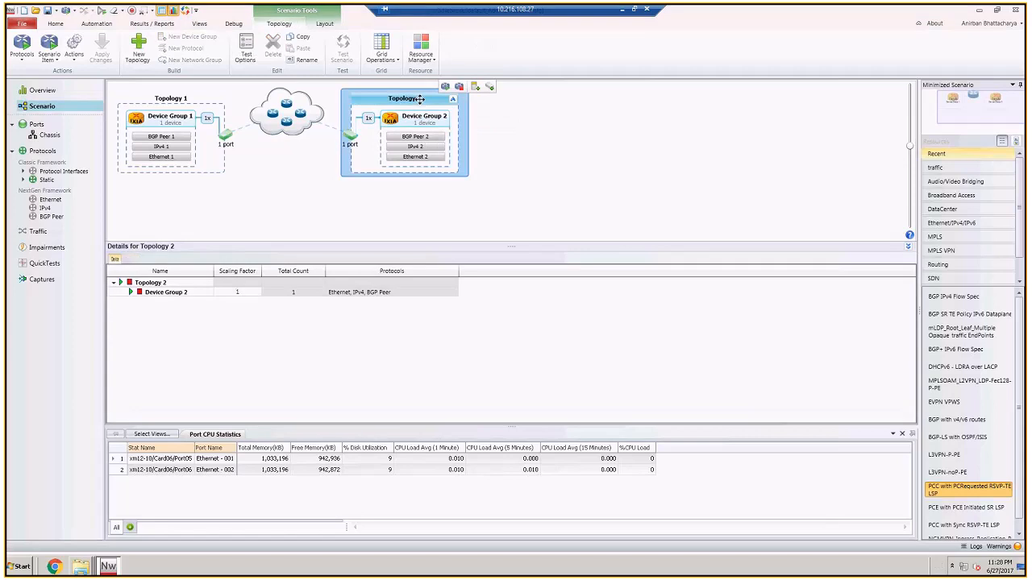
pyautogui.write('CE')
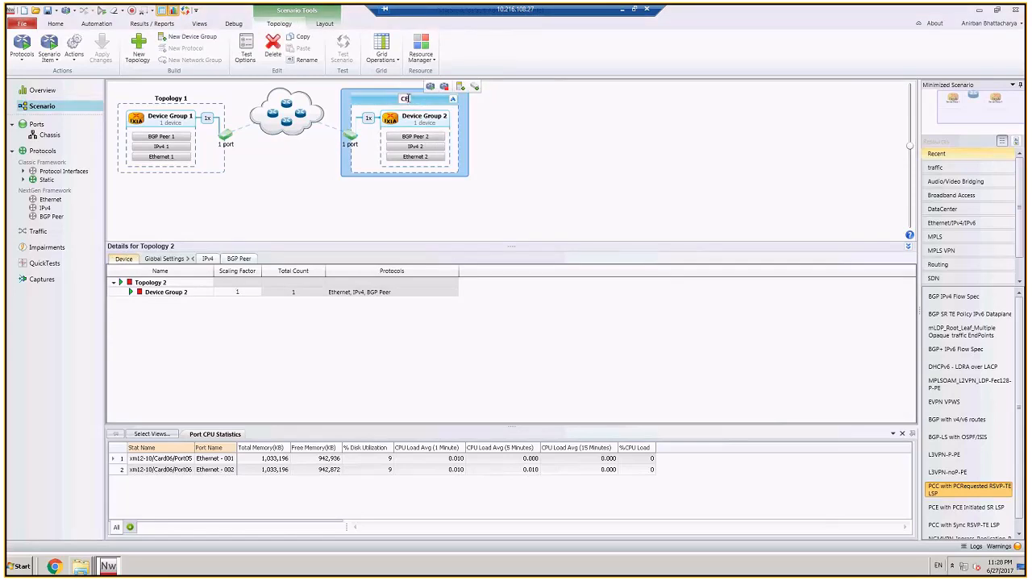
pyautogui.click(171, 98)
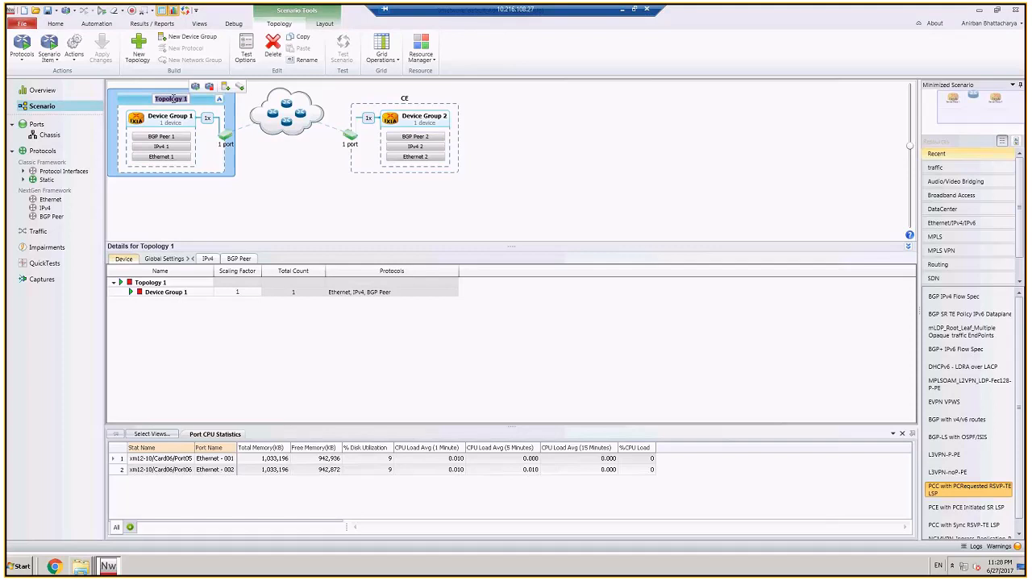
pyautogui.write('PE')
pyautogui.click(503, 180)
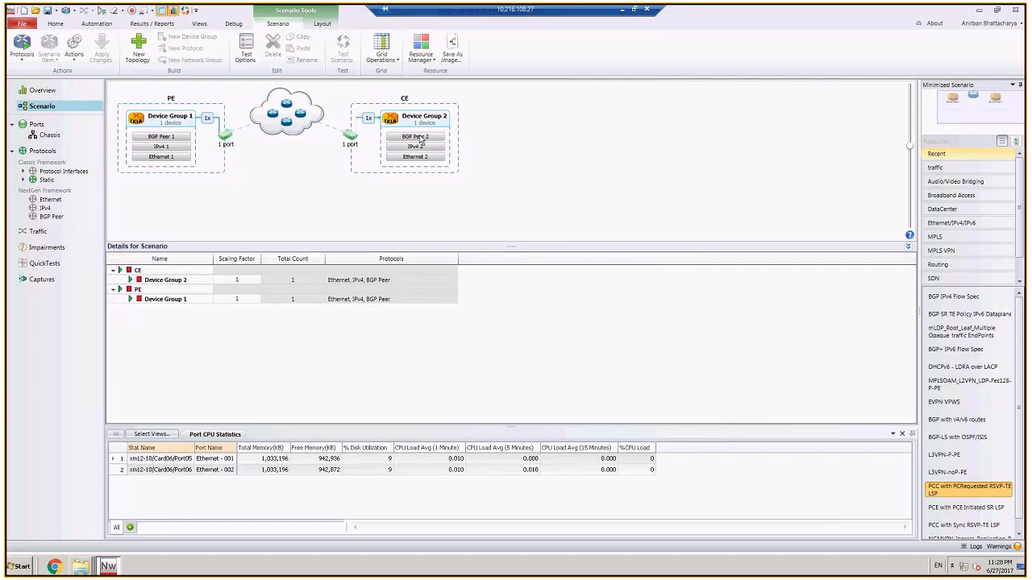
# Step: Set the number of IPv4 Flow Spec ranges to 1 for BGP Peer 2 in the CE topology
pyautogui.click(416, 139)
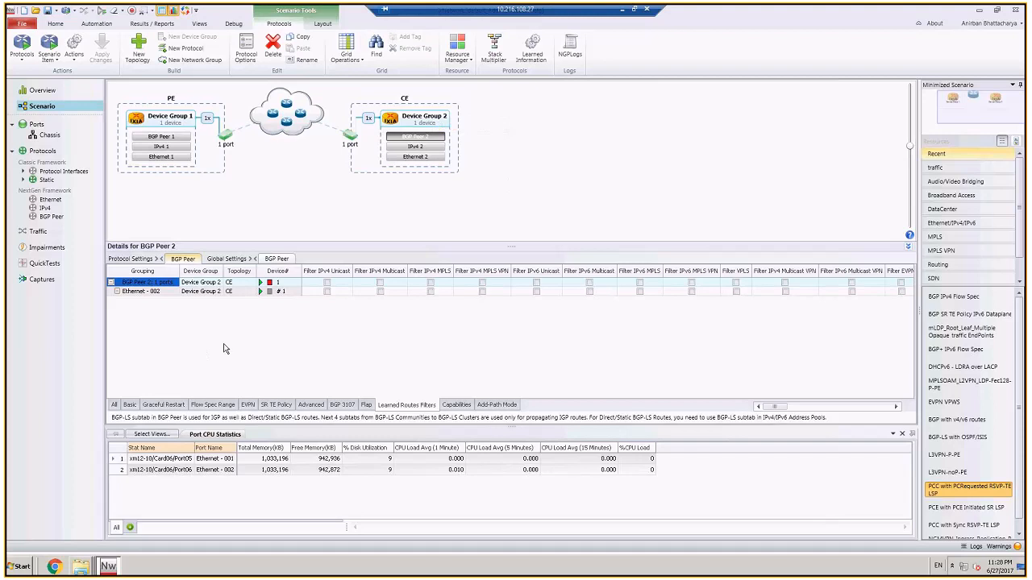
pyautogui.click(213, 406)
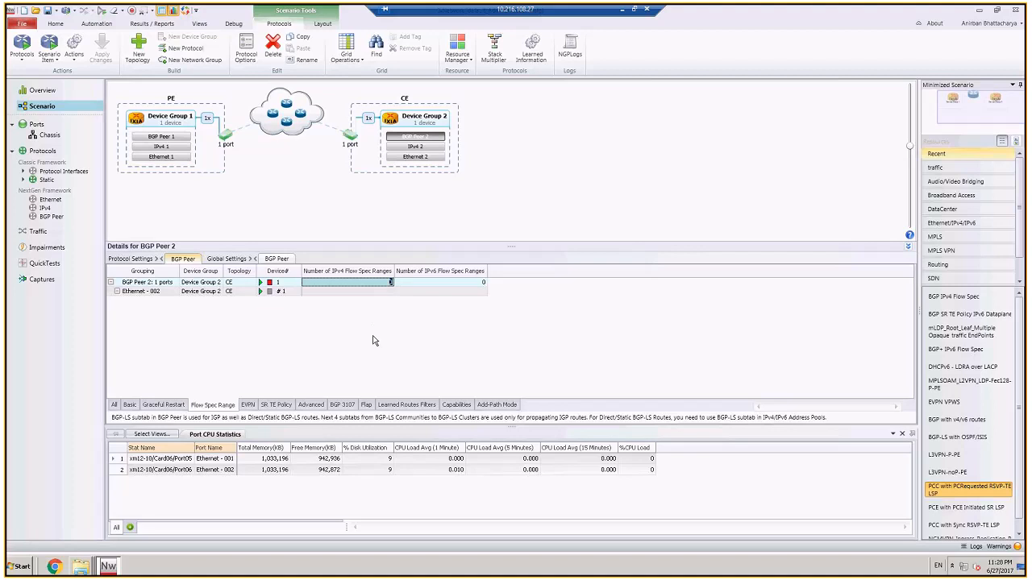
pyautogui.click(370, 295)
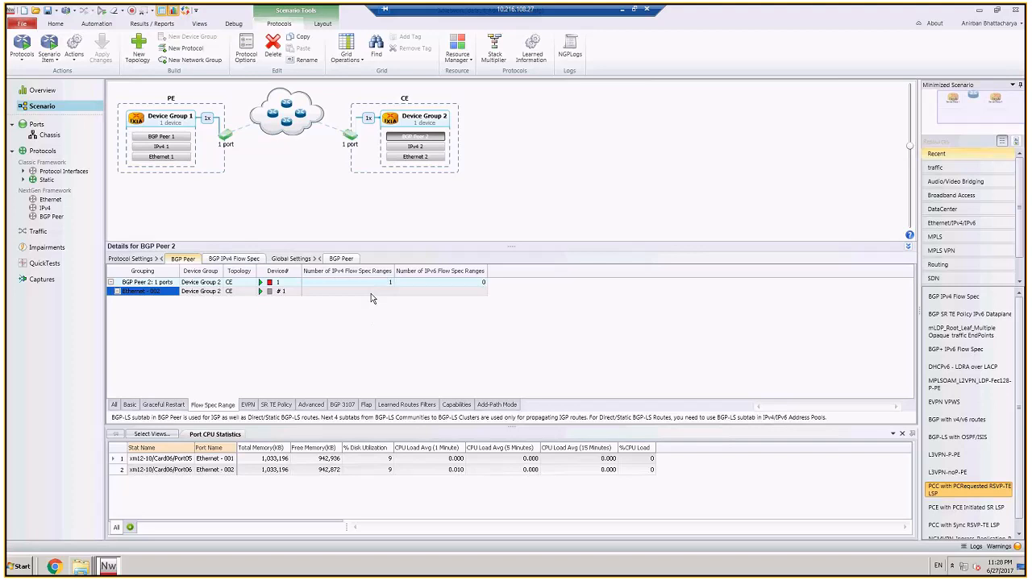
# Step: Examine BGP Peer 2's IPv4 Flow Spec settings: ranges, match components, actions, advanced options, communities and clusters
pyautogui.click(230, 261)
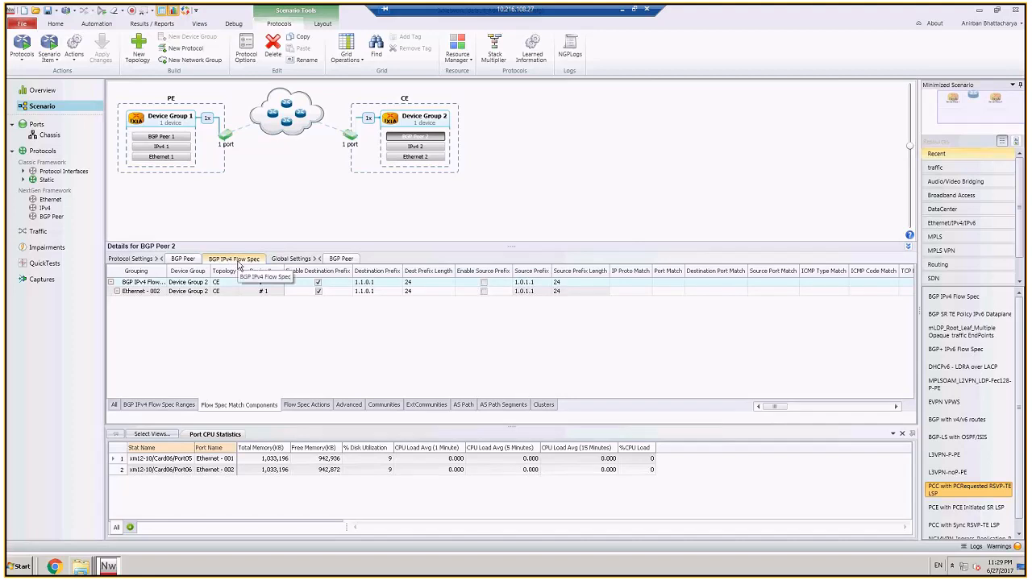
pyautogui.click(177, 405)
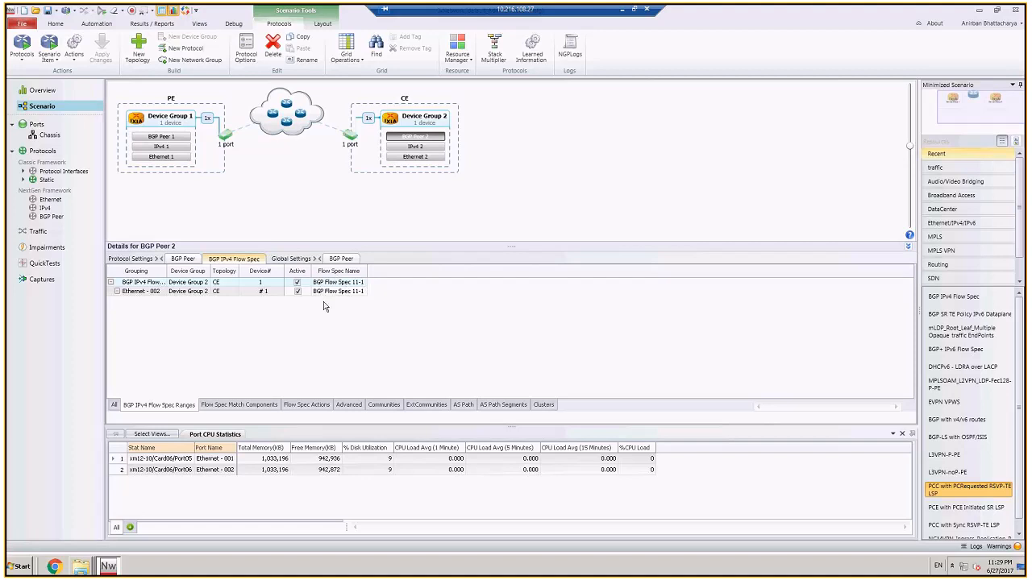
pyautogui.click(239, 407)
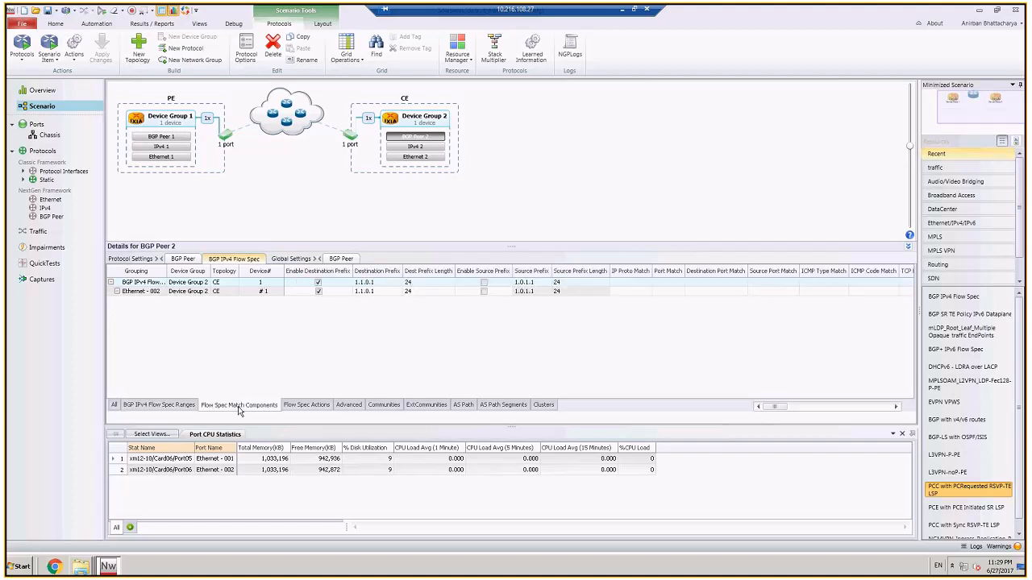
pyautogui.click(294, 406)
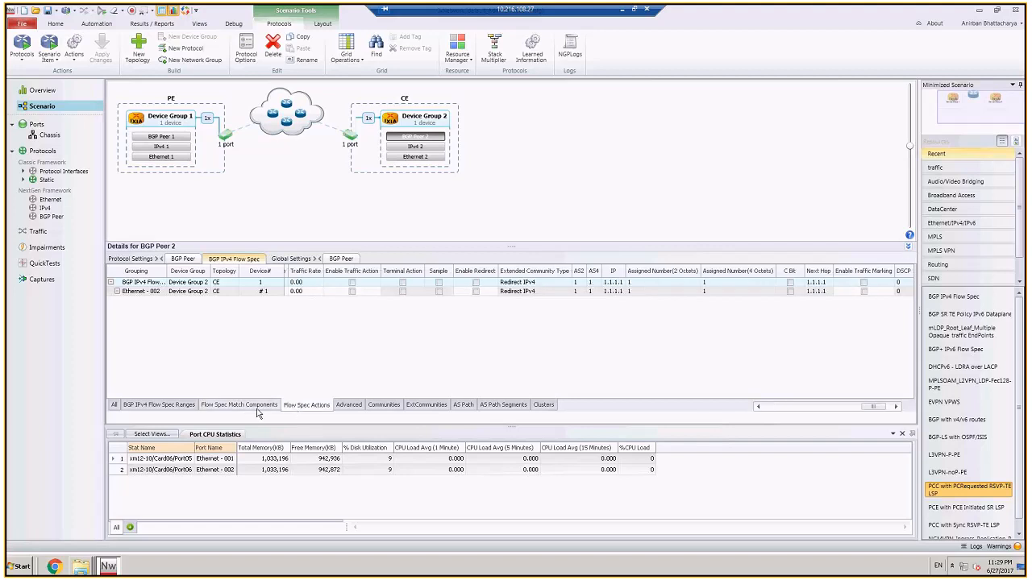
pyautogui.click(258, 411)
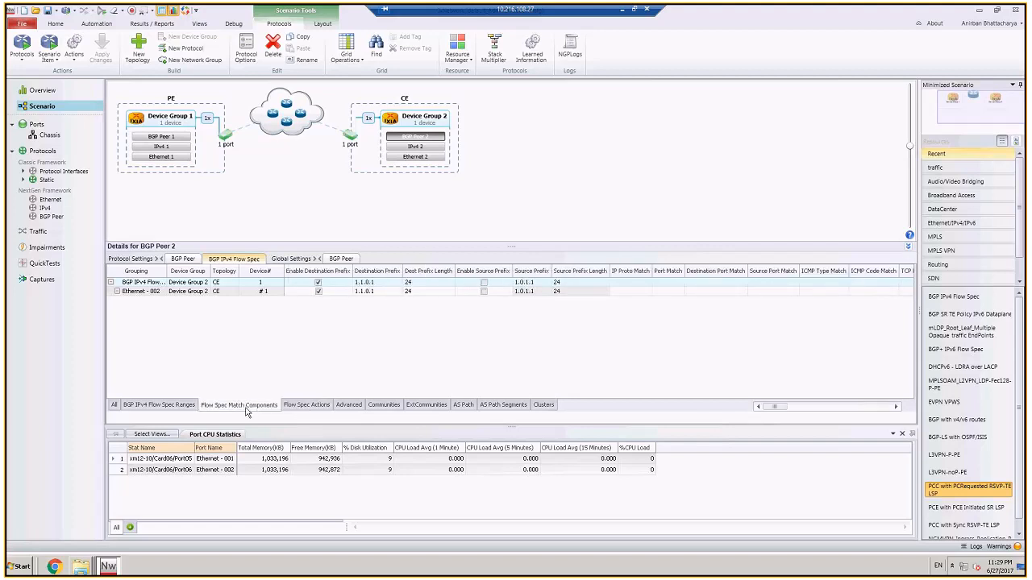
pyautogui.click(304, 406)
pyautogui.click(346, 407)
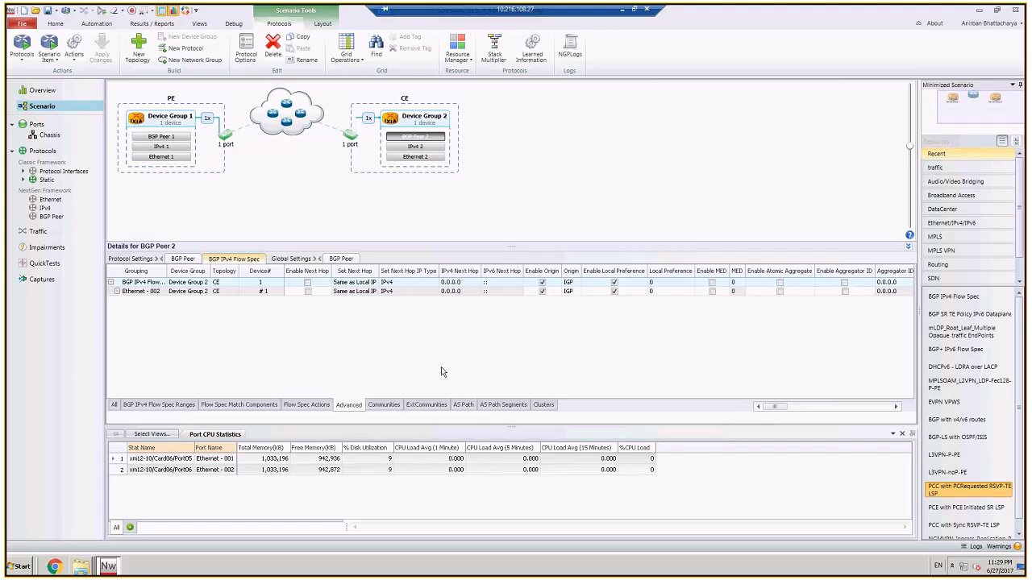
pyautogui.click(380, 408)
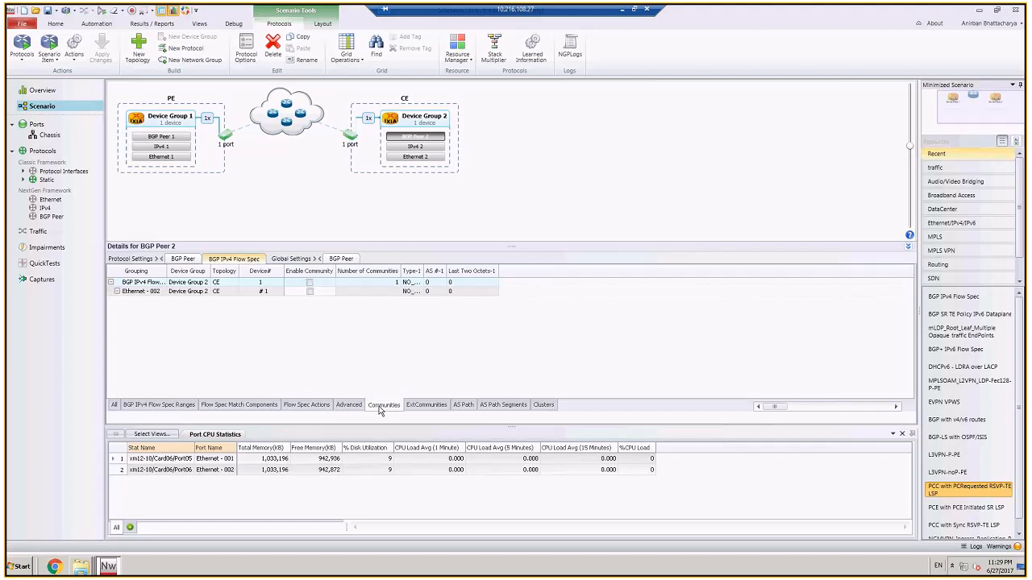
pyautogui.click(542, 410)
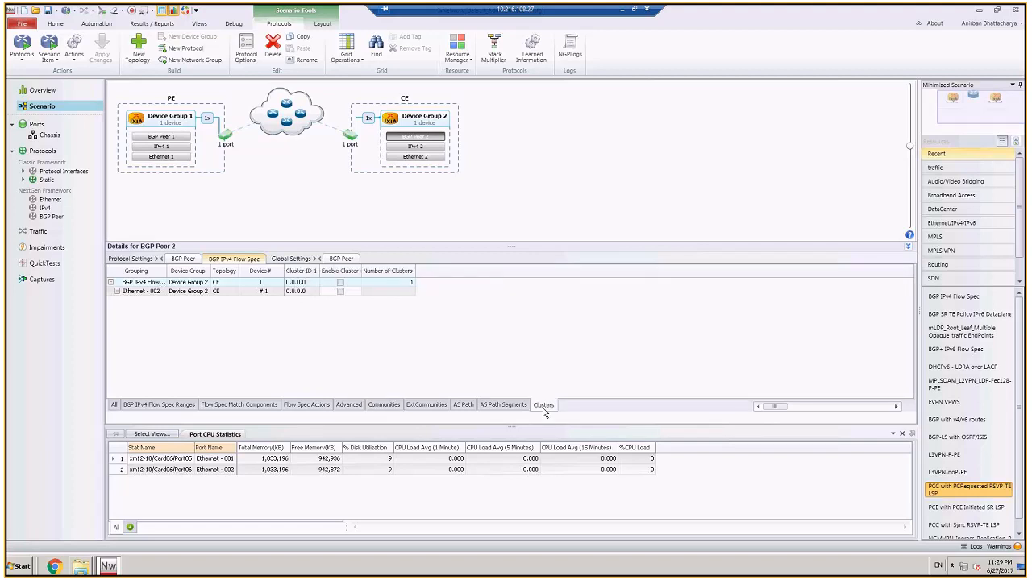
pyautogui.click(391, 409)
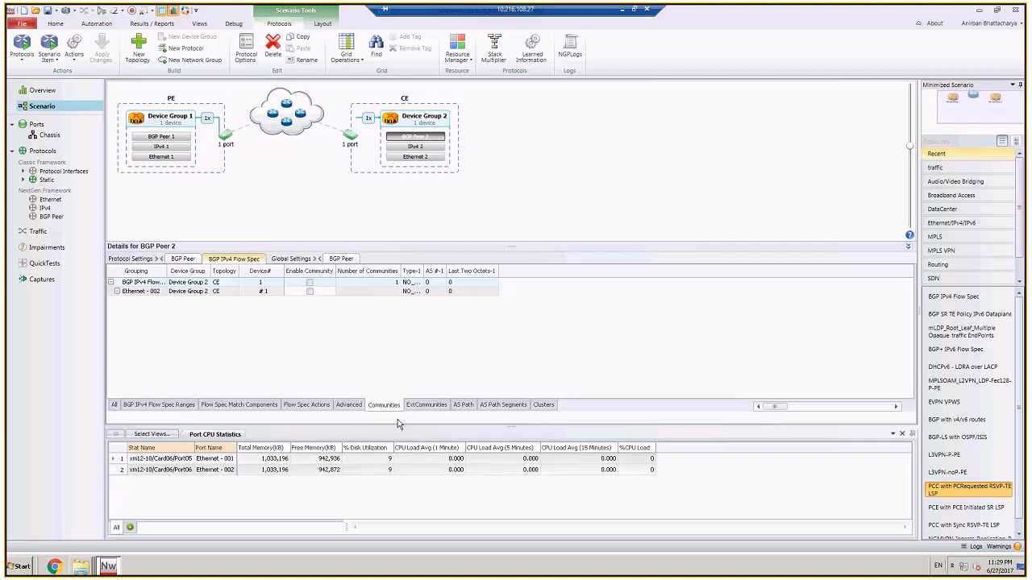
# Step: Enable the source prefix in the match components of BGP Peer 2's IPv4 Flow Spec range
pyautogui.click(238, 409)
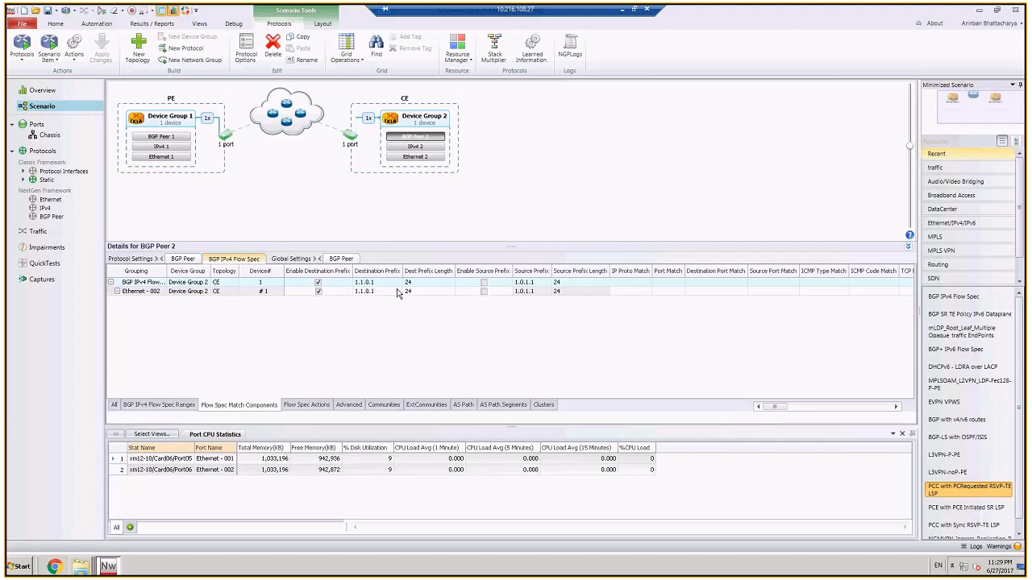
pyautogui.moveTo(780, 407)
pyautogui.mouseDown()
pyautogui.moveTo(871, 407)
pyautogui.moveTo(771, 419)
pyautogui.mouseUp()
pyautogui.click(483, 284)
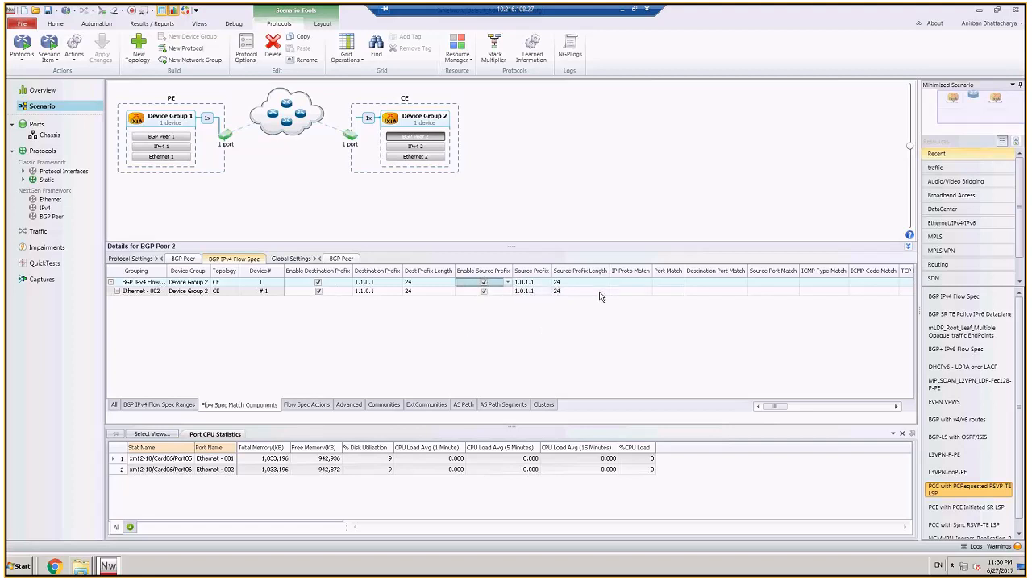
pyautogui.click(645, 292)
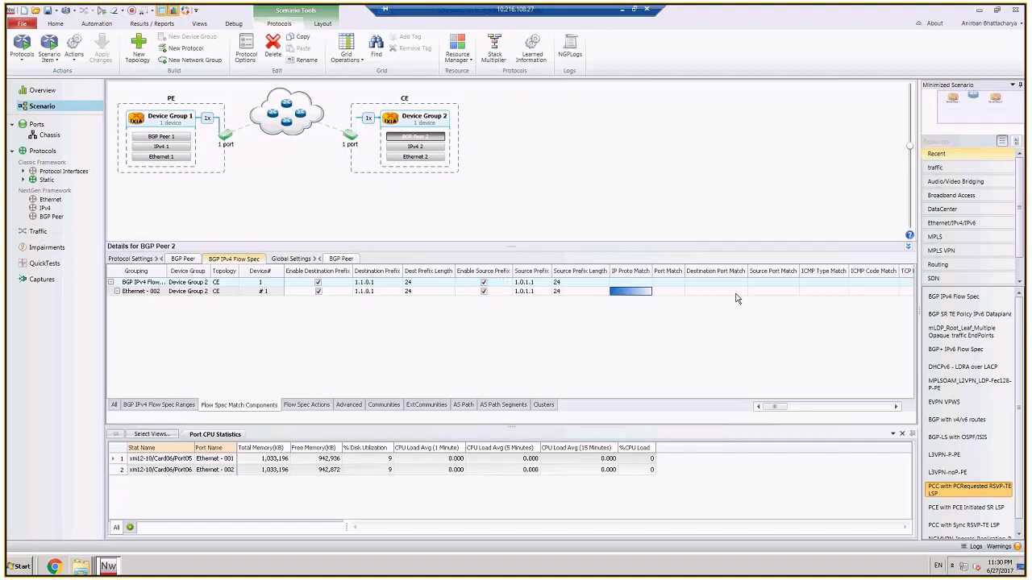
pyautogui.click(667, 292)
pyautogui.click(732, 292)
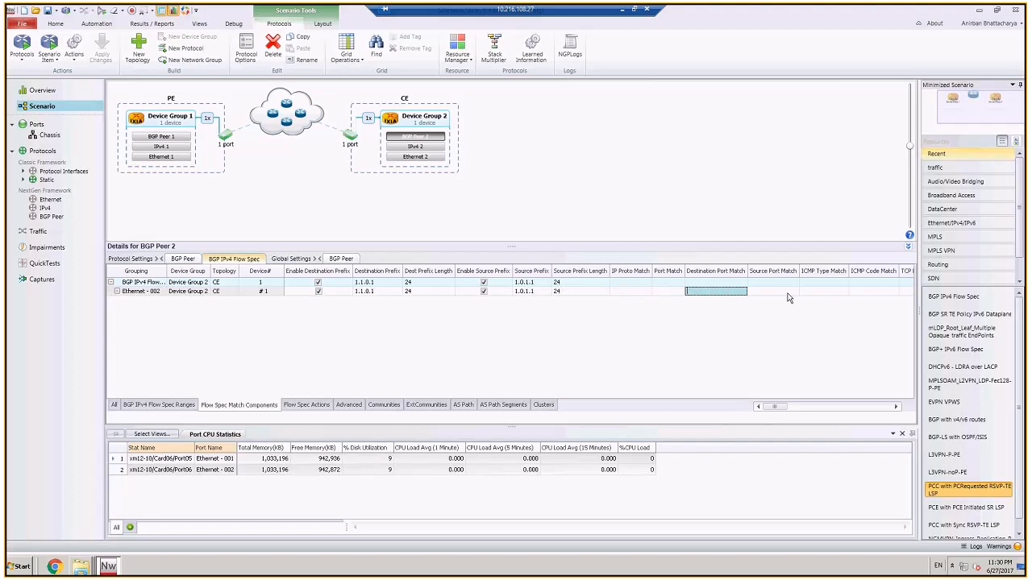
pyautogui.click(791, 339)
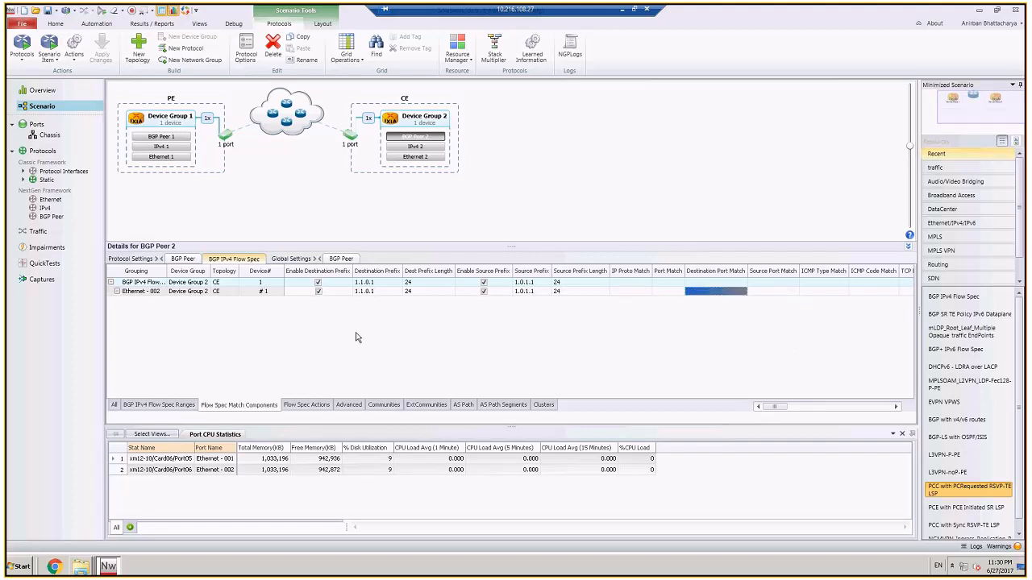
# Step: Set the Flow Spec range's destination prefix to 21.1.1.1 and its source prefix to 200.1.1.1
pyautogui.click(380, 285)
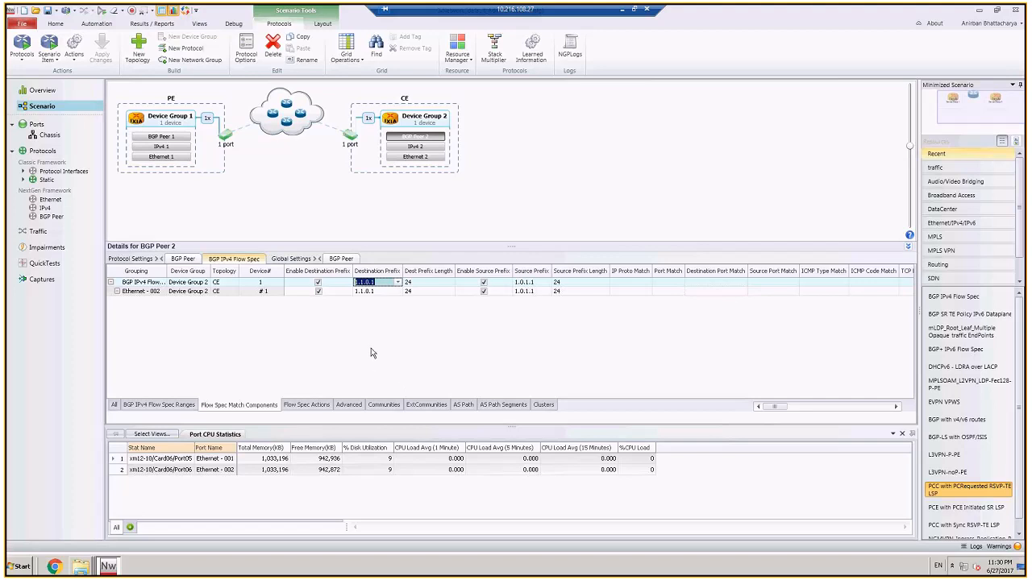
pyautogui.write('21.1.1.1')
pyautogui.click(397, 342)
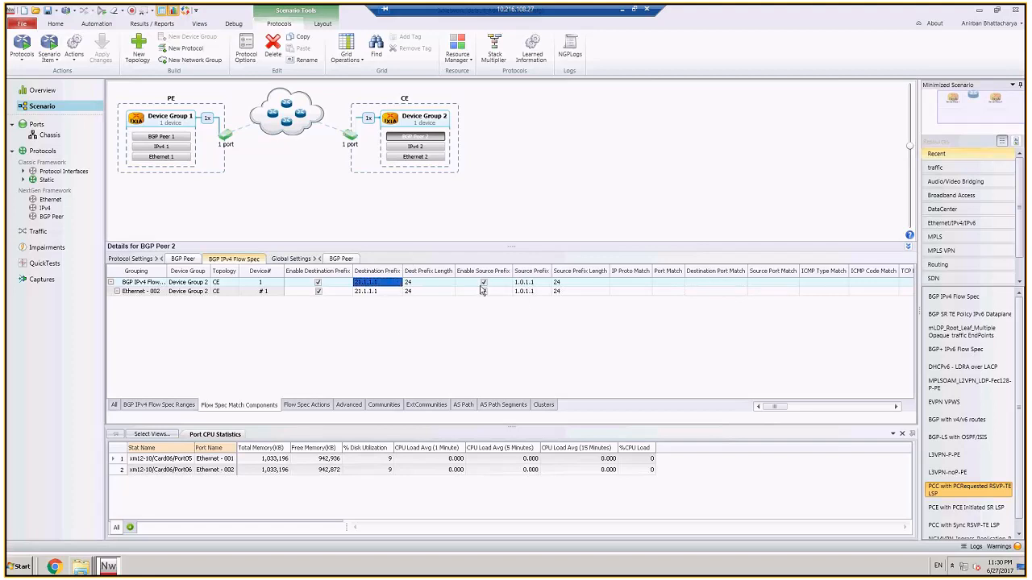
pyautogui.click(525, 282)
pyautogui.write('200.1.1.1')
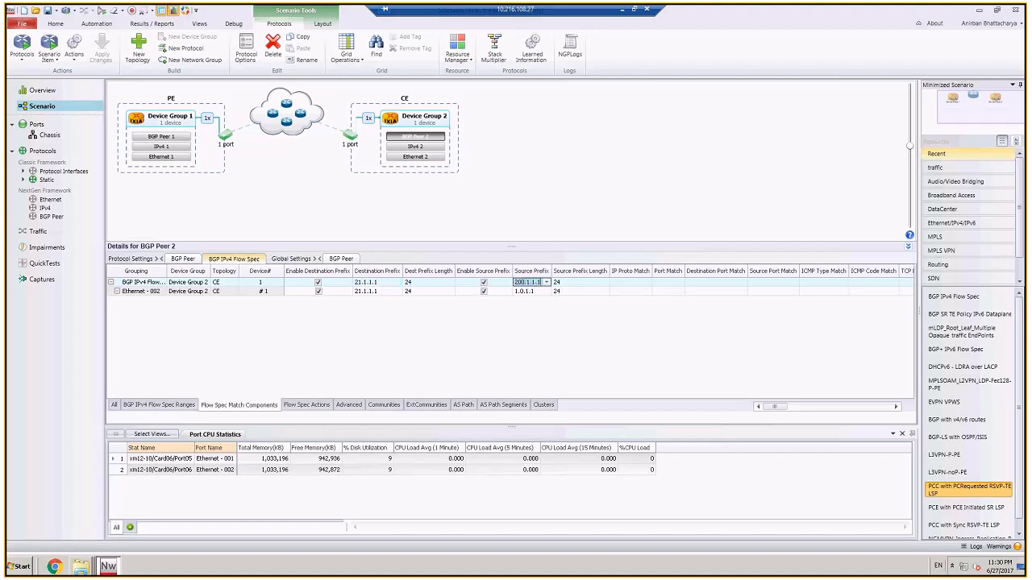
pyautogui.press('Return')
# Step: Set the IP protocol match of BGP Peer 2's IPv4 Flow Spec range to 6 || 17
pyautogui.moveTo(632, 288)
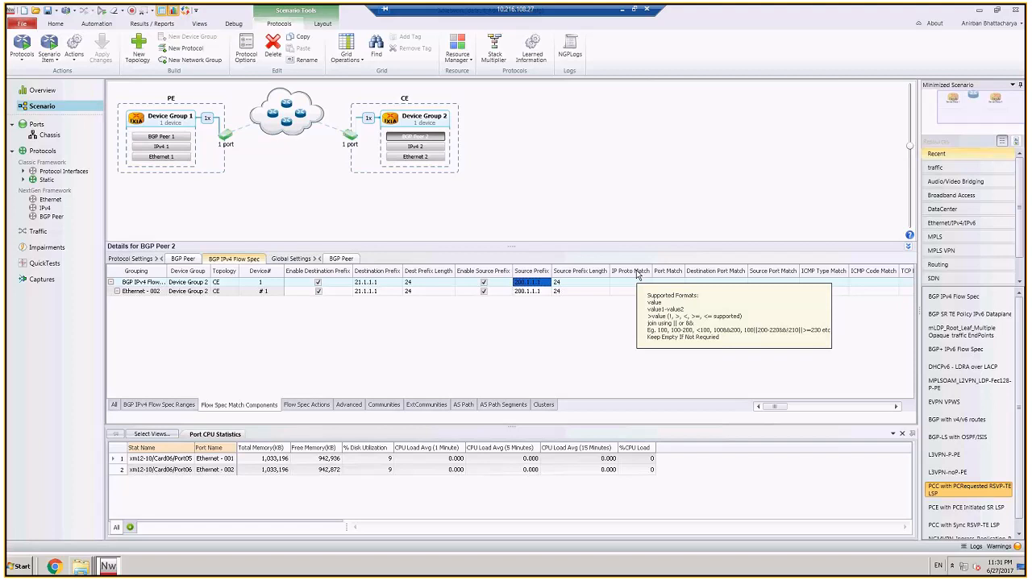
pyautogui.click(619, 283)
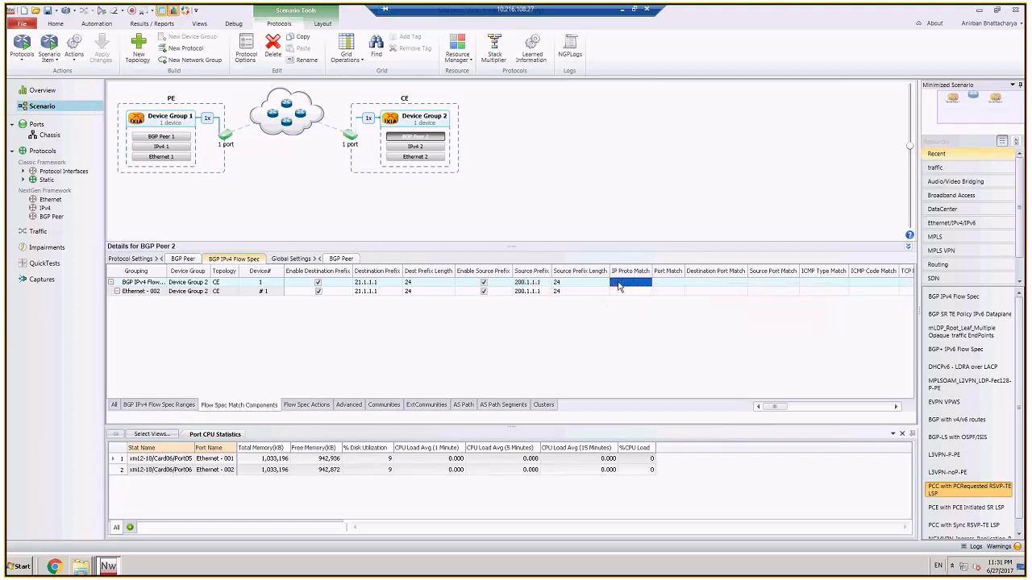
pyautogui.click(619, 283)
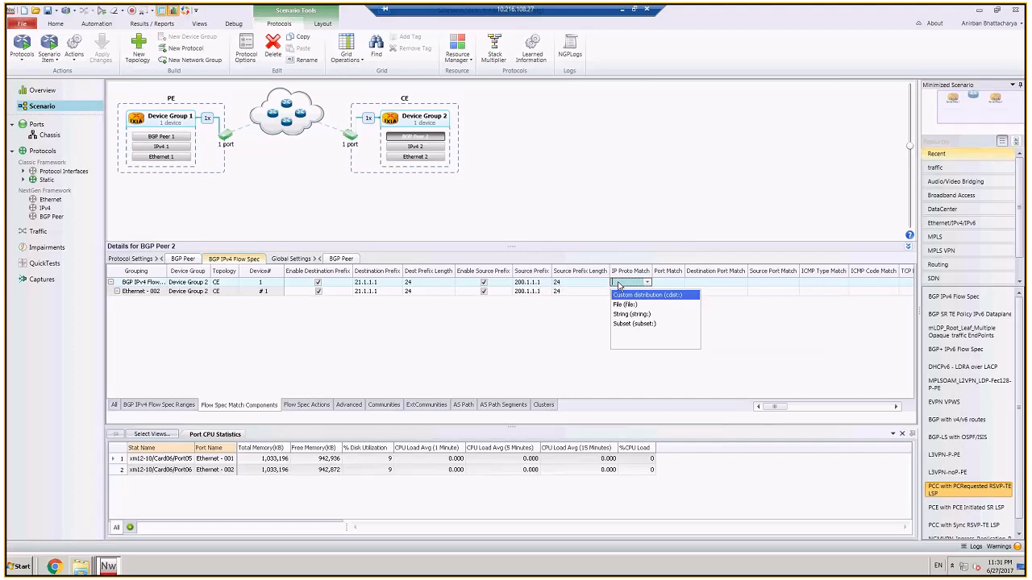
pyautogui.write('6')
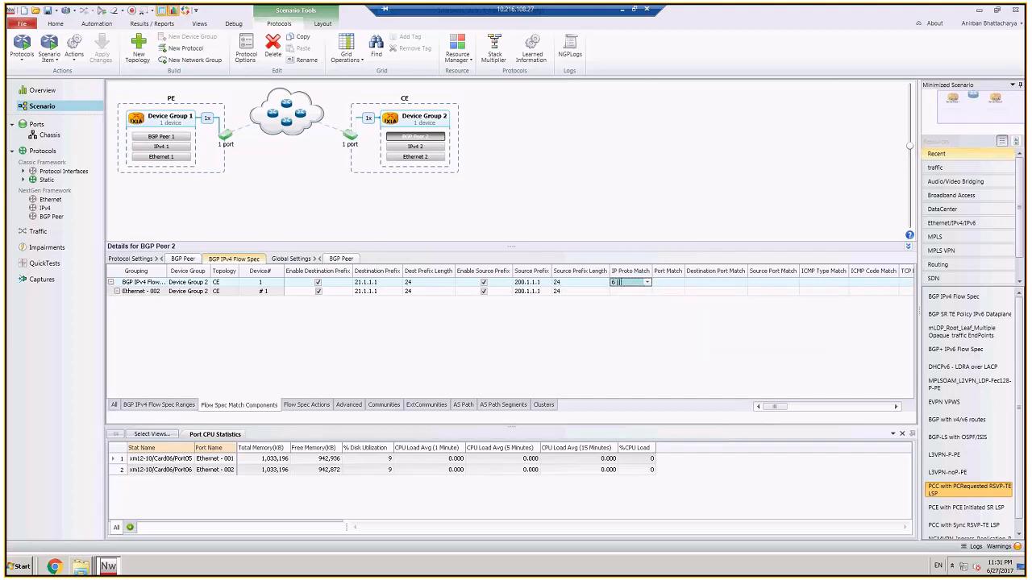
pyautogui.write(' || 17')
pyautogui.press('Return')
# Step: Set the destination port match of BGP Peer 2's Flow Spec range to 2000-3000
pyautogui.click(728, 286)
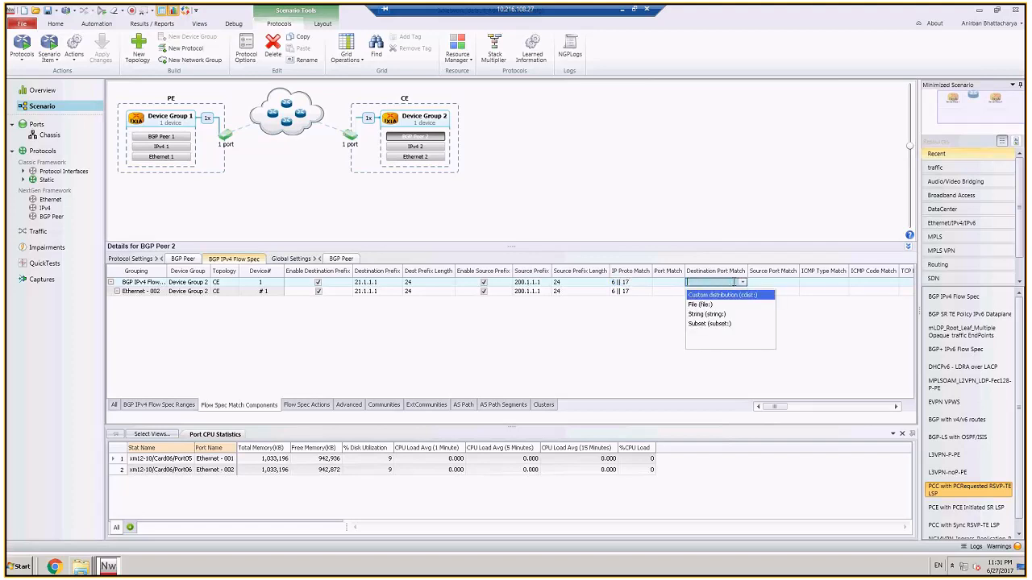
pyautogui.click(728, 282)
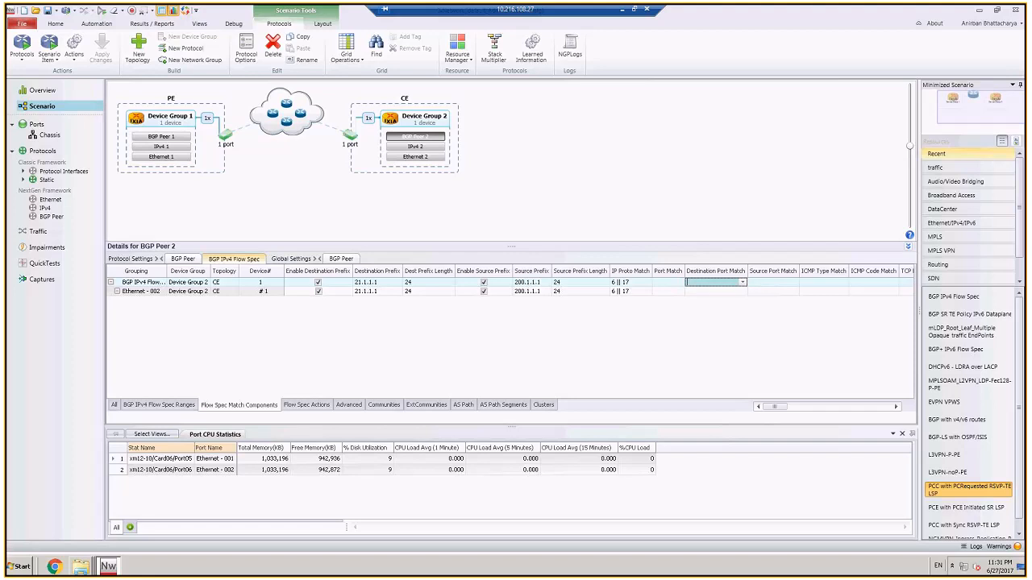
pyautogui.write('2000-3000')
pyautogui.click(699, 325)
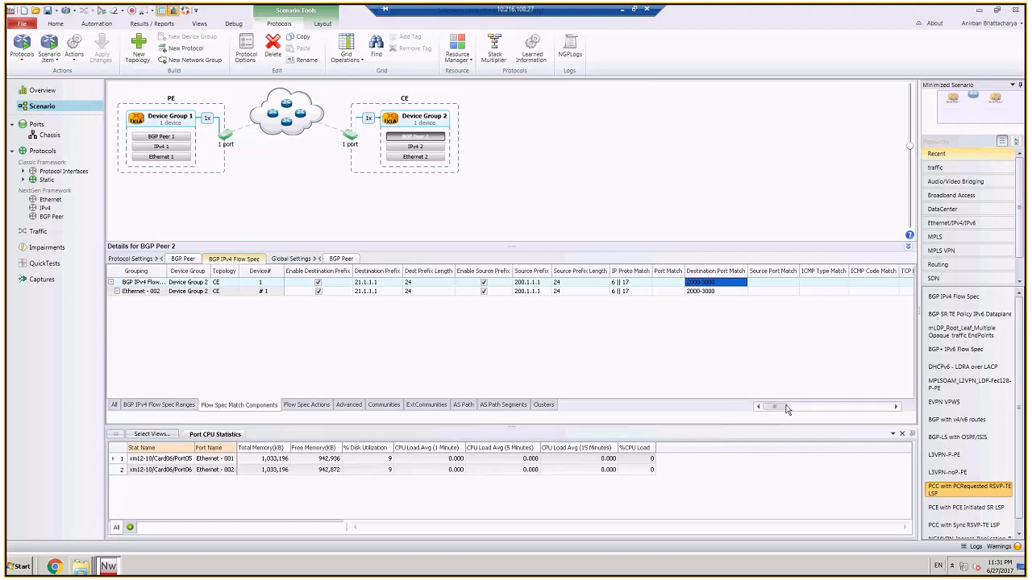
pyautogui.moveTo(786, 405); pyautogui.dragTo(748, 412)
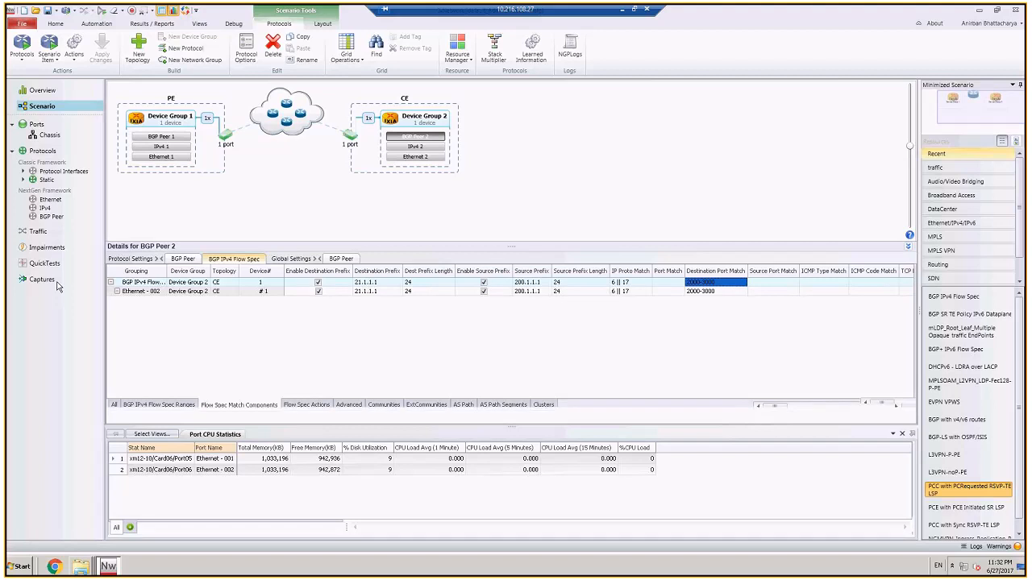
# Step: Start a control capture on port Ethernet - 001, start the protocols and return to the scenario
pyautogui.click(57, 282)
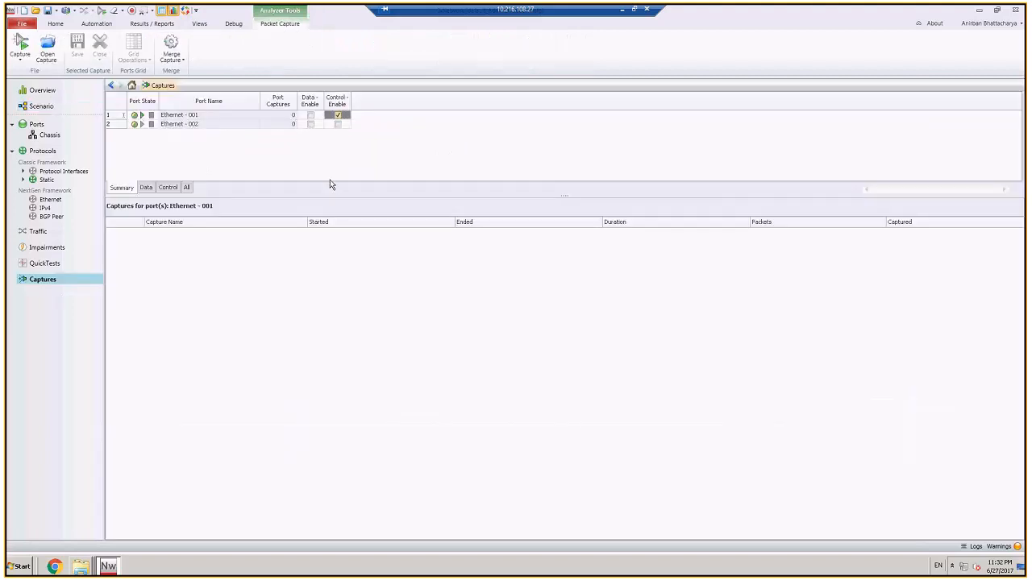
pyautogui.click(101, 11)
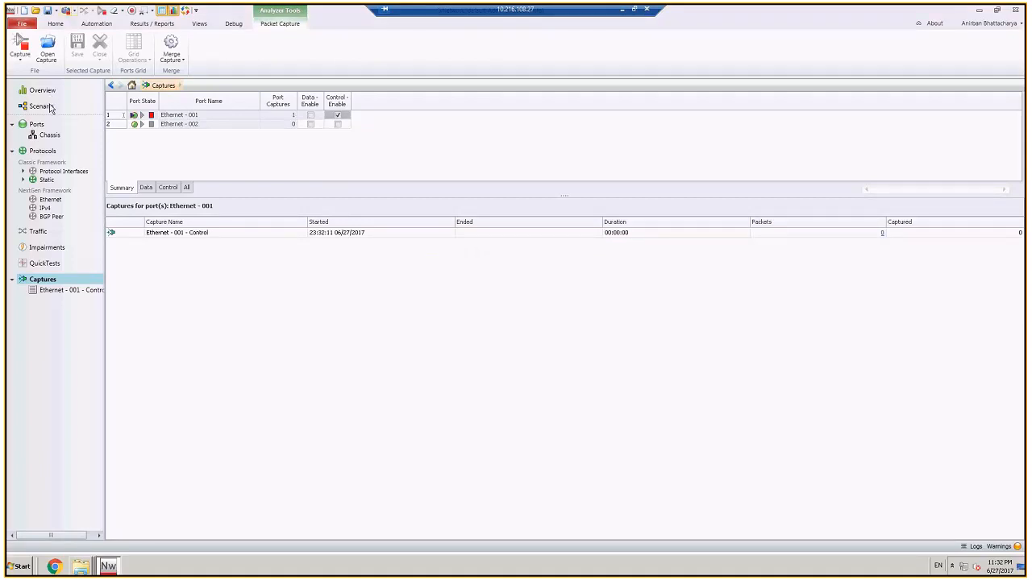
pyautogui.click(40, 106)
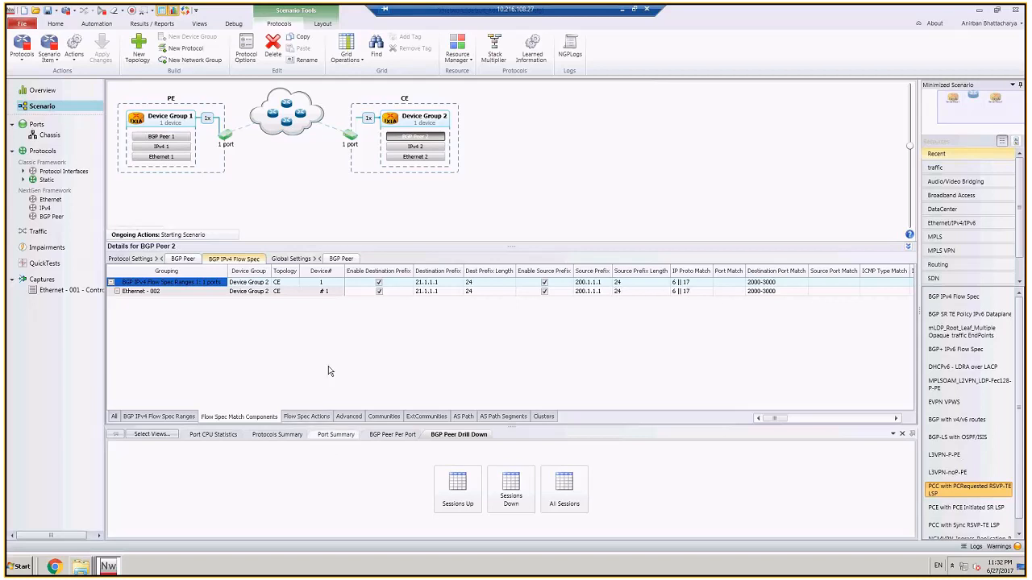
# Step: Enable the traffic rate in the Flow Spec actions of BGP Peer 2's range and return to its match components
pyautogui.click(306, 416)
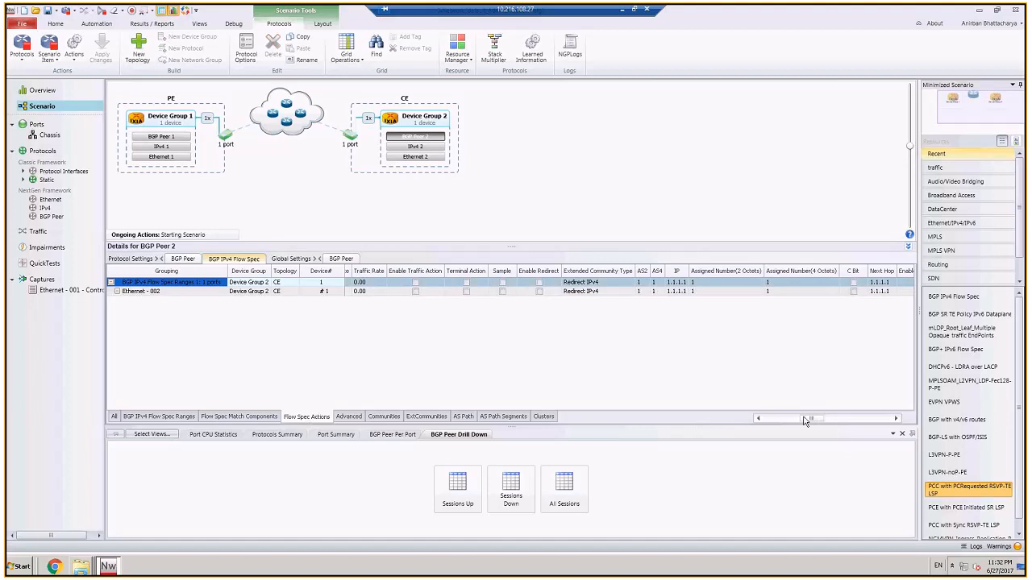
pyautogui.click(763, 419)
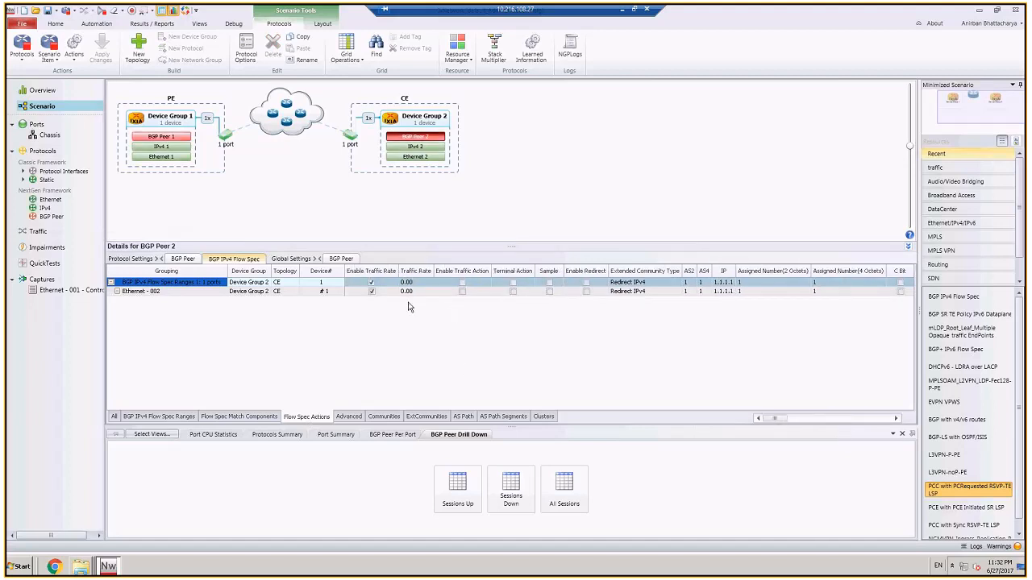
pyautogui.click(372, 282)
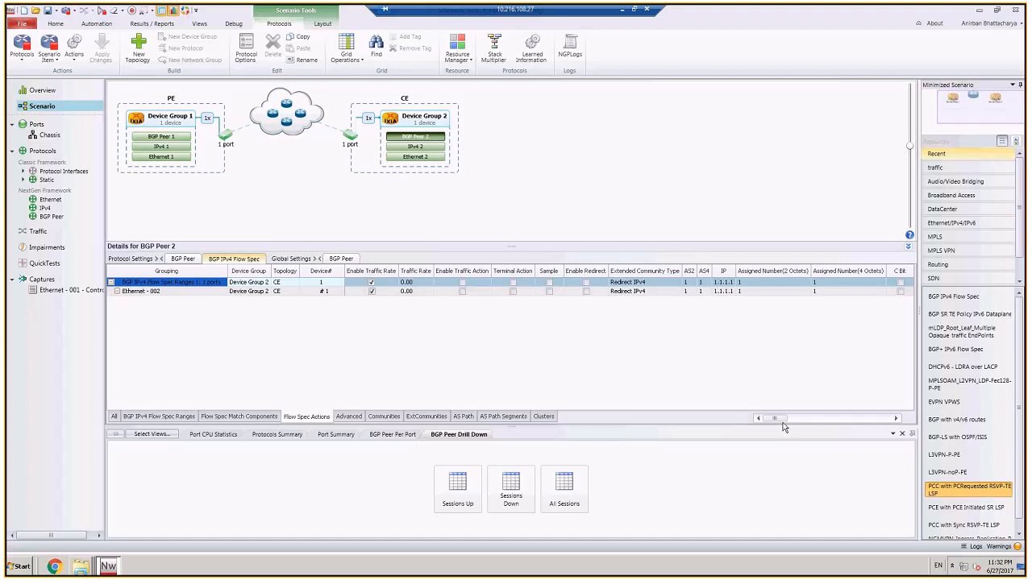
pyautogui.click(258, 417)
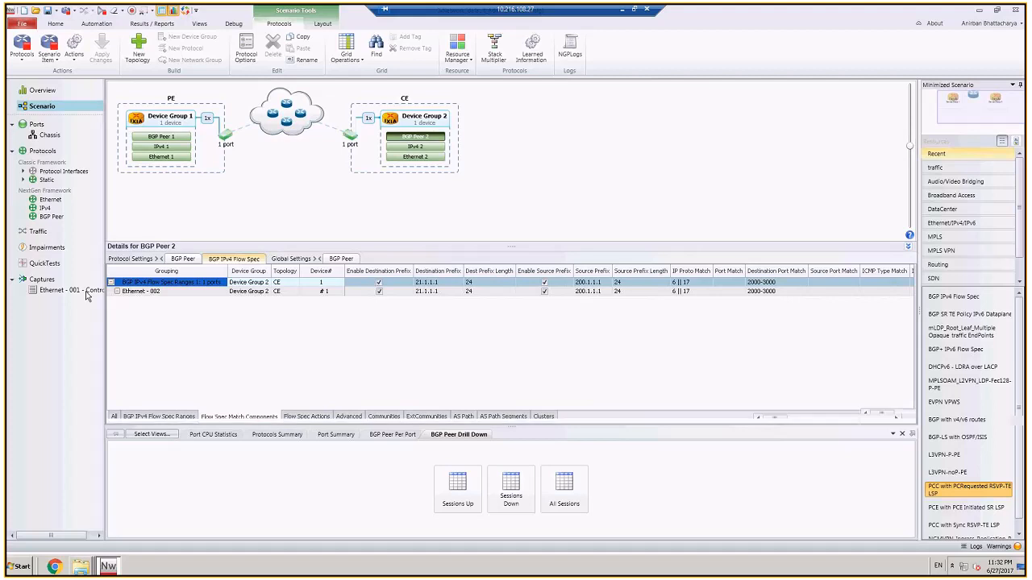
# Step: Open the Ethernet - 001 control capture in Wireshark and examine the last capability advertisement's address family identifiers in the first BGP OPEN message
pyautogui.doubleClick(87, 295)
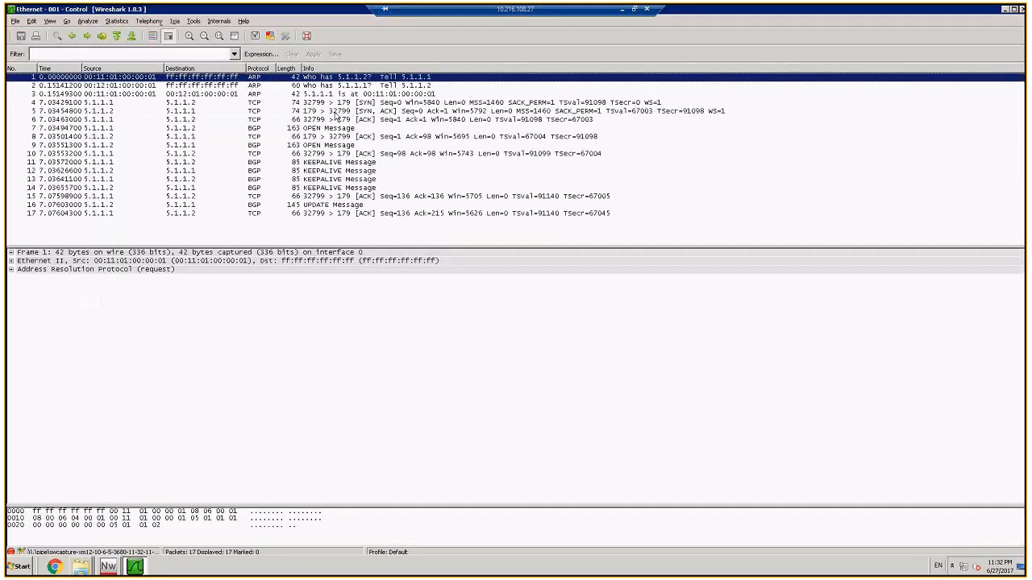
pyautogui.click(329, 129)
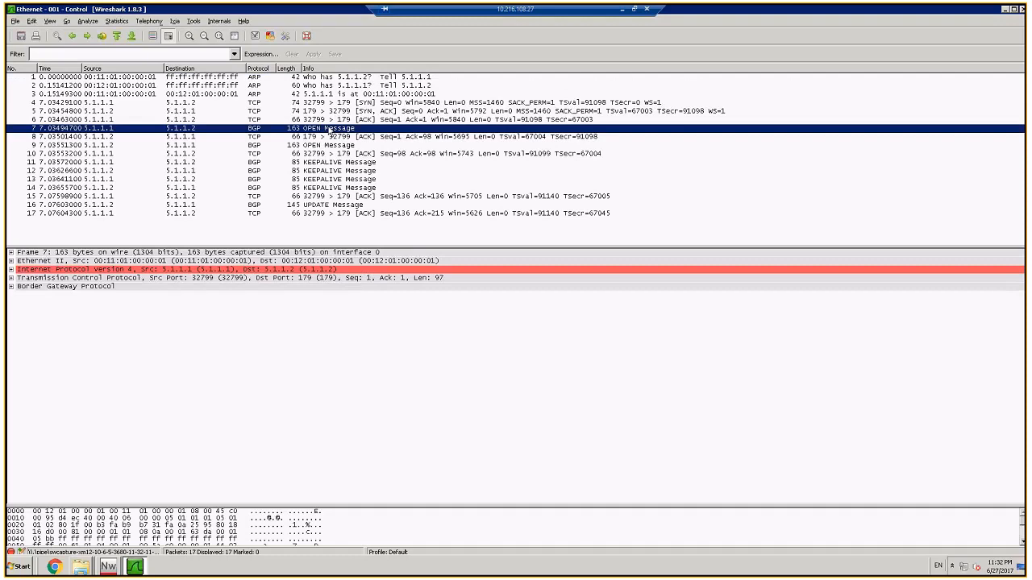
pyautogui.click(12, 286)
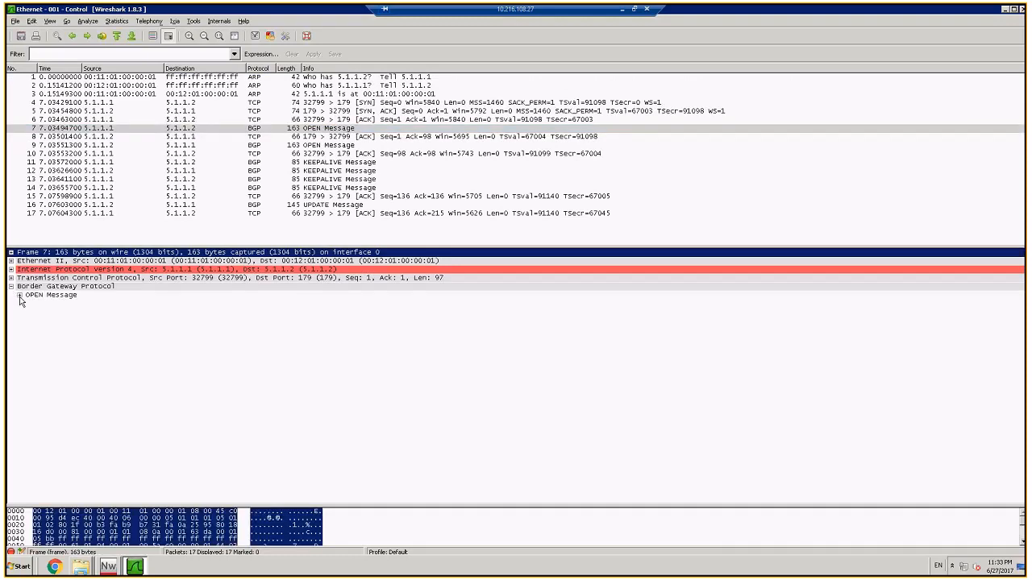
pyautogui.click(19, 295)
pyautogui.click(28, 371)
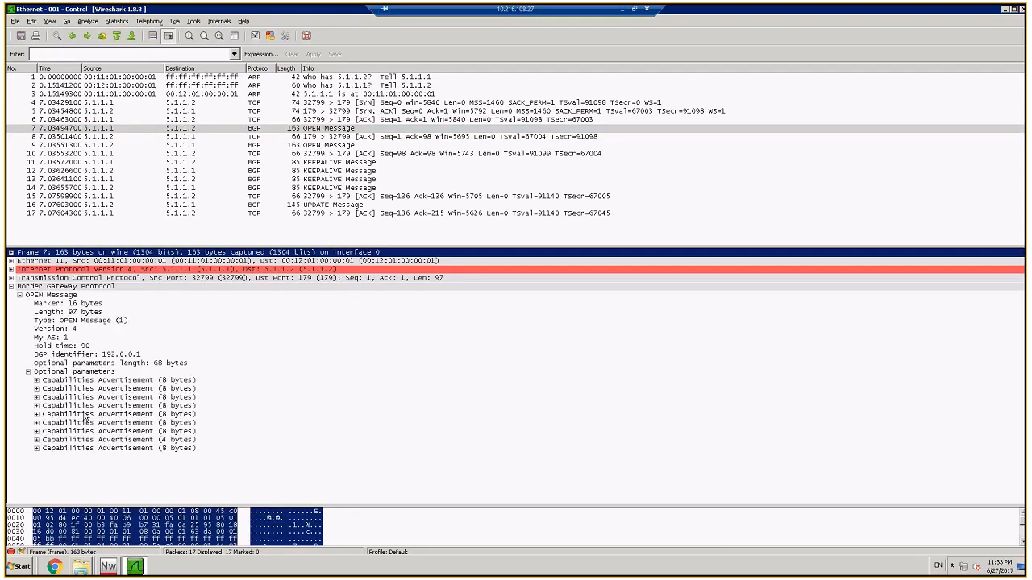
pyautogui.click(36, 448)
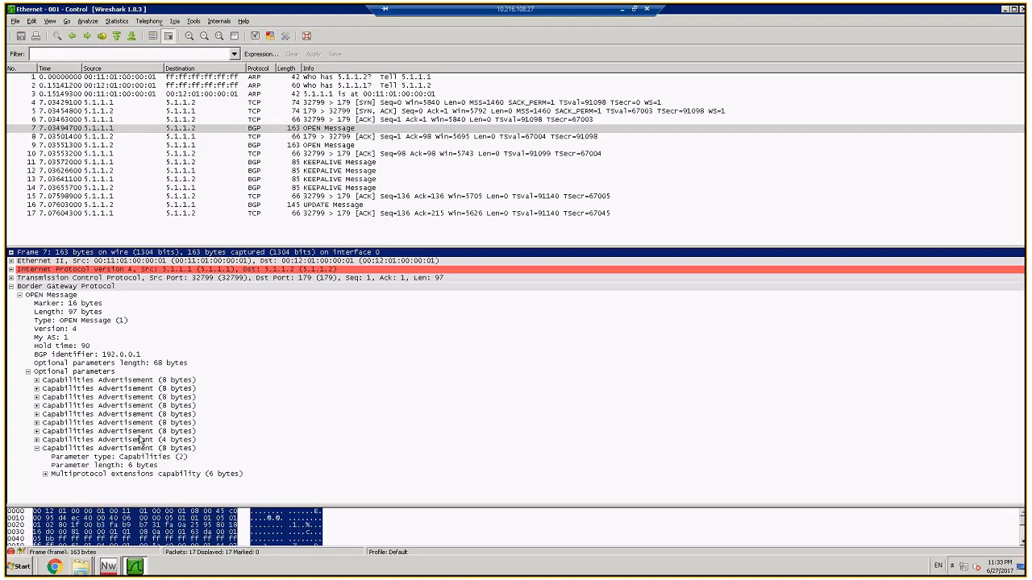
pyautogui.click(45, 474)
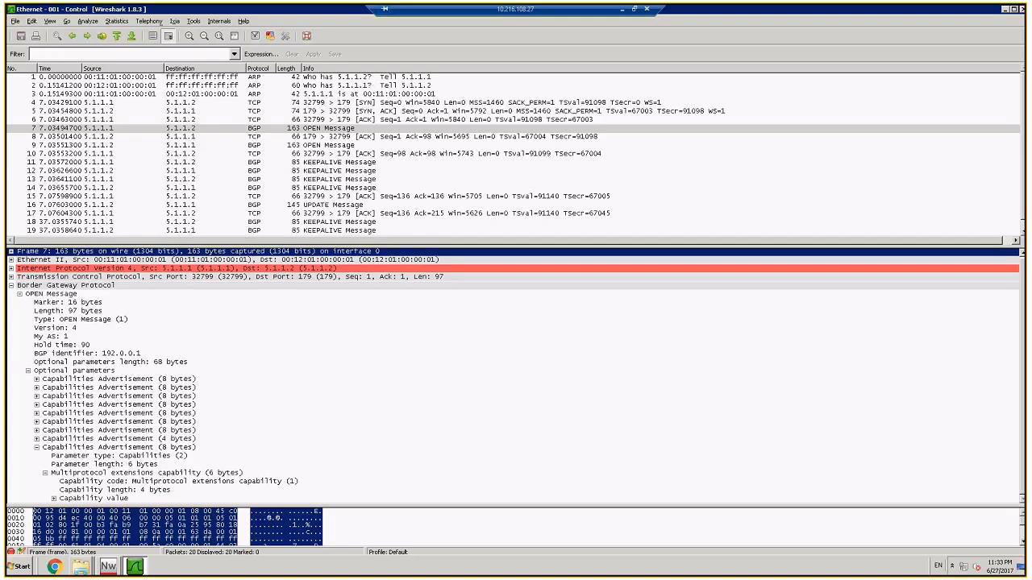
pyautogui.doubleClick(93, 497)
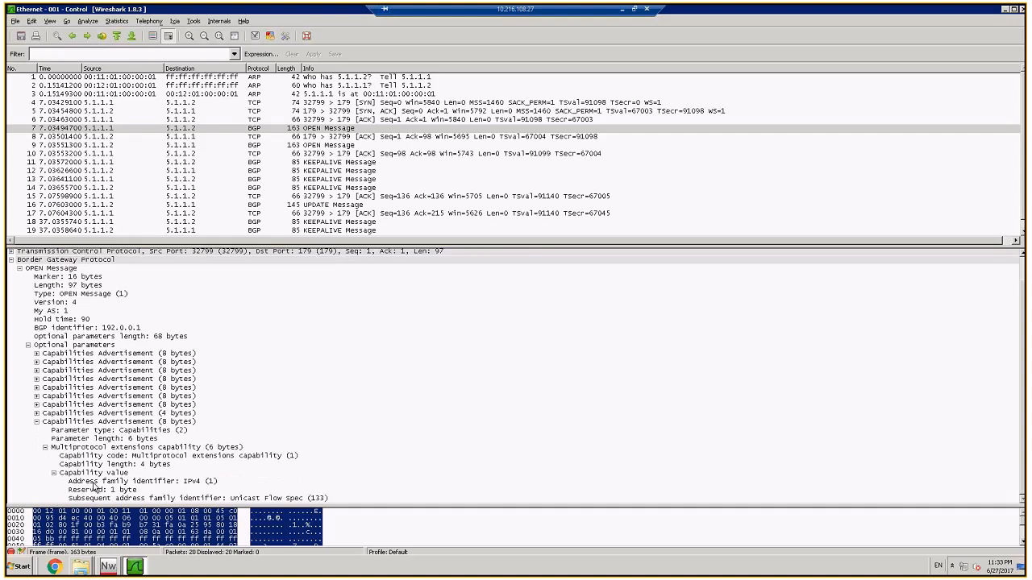
pyautogui.click(94, 483)
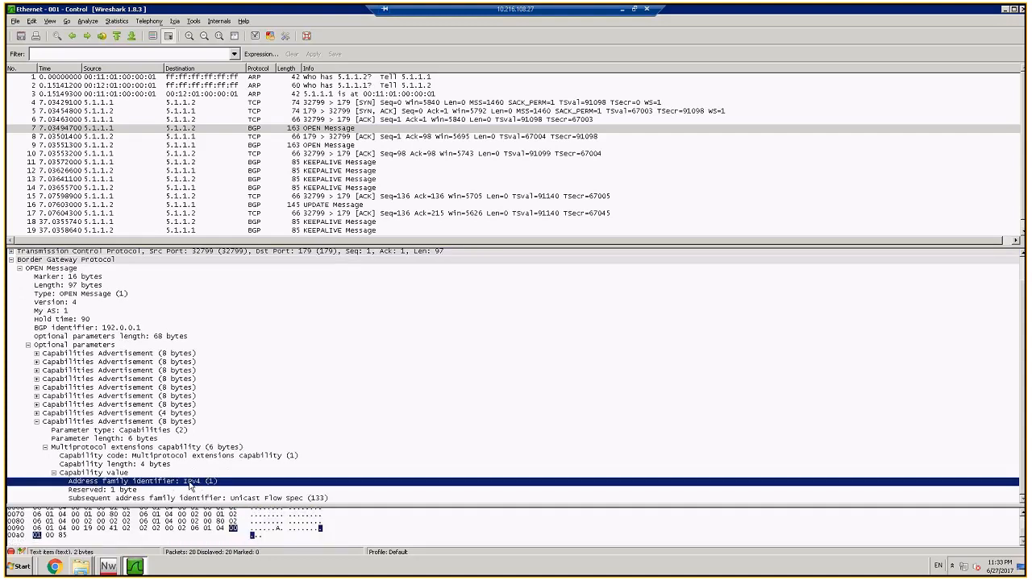
pyautogui.click(147, 500)
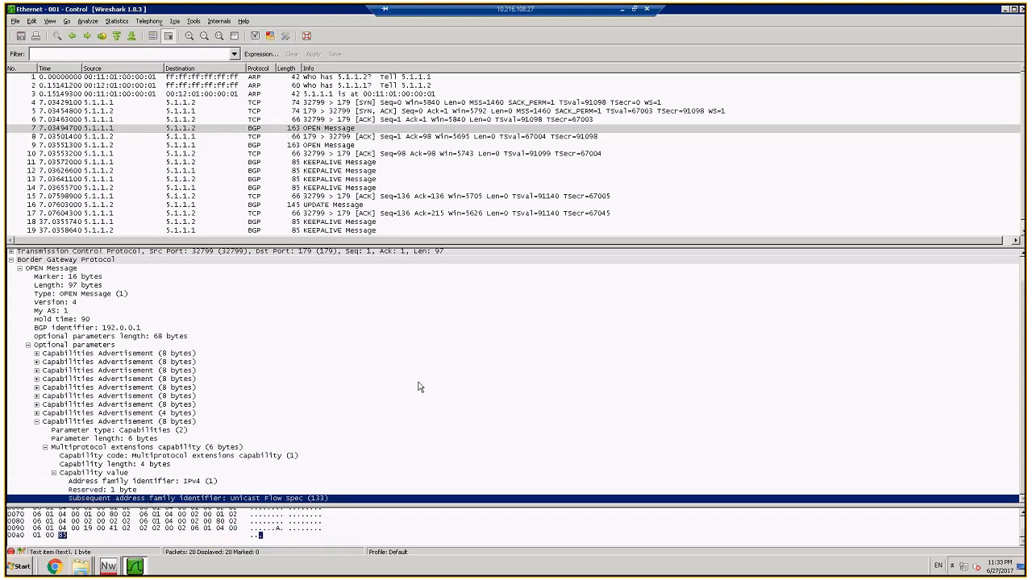
# Step: Examine the BGP UPDATE message's MP_REACH_NLRI attribute down to the Flow Spec NLRI's destination and source prefixes
pyautogui.click(330, 207)
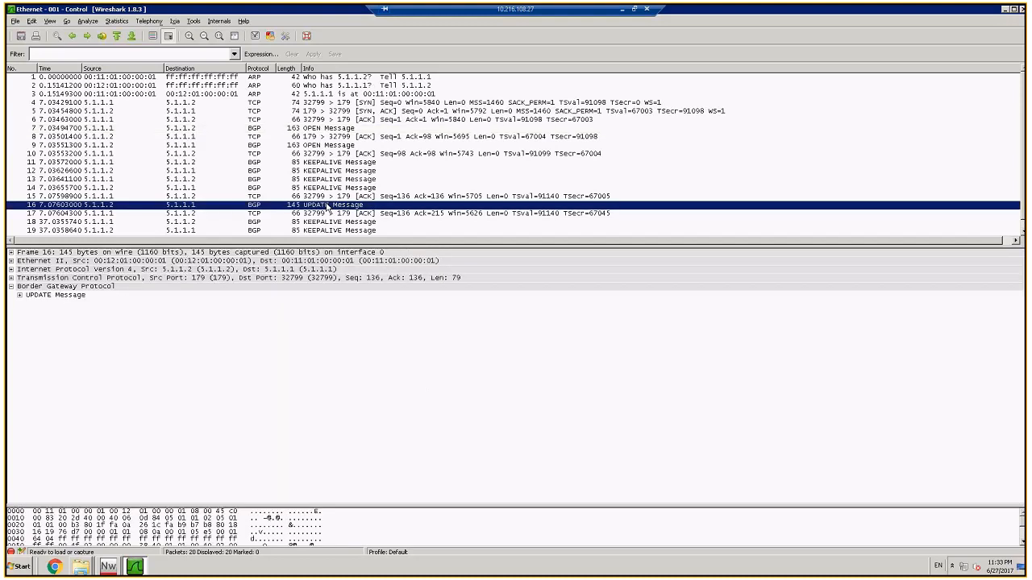
pyautogui.click(21, 296)
pyautogui.click(28, 347)
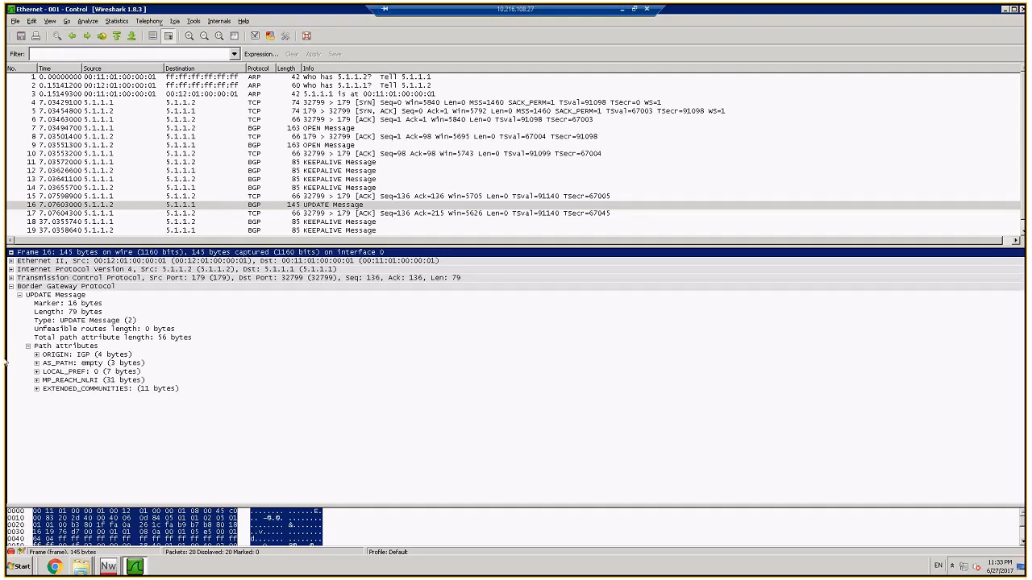
pyautogui.click(38, 381)
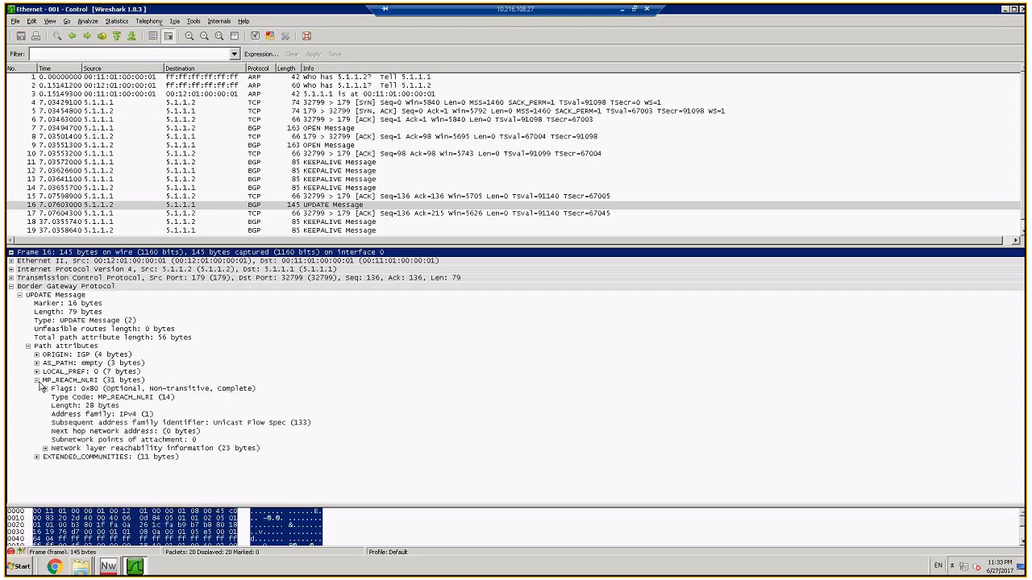
pyautogui.click(45, 449)
pyautogui.click(48, 457)
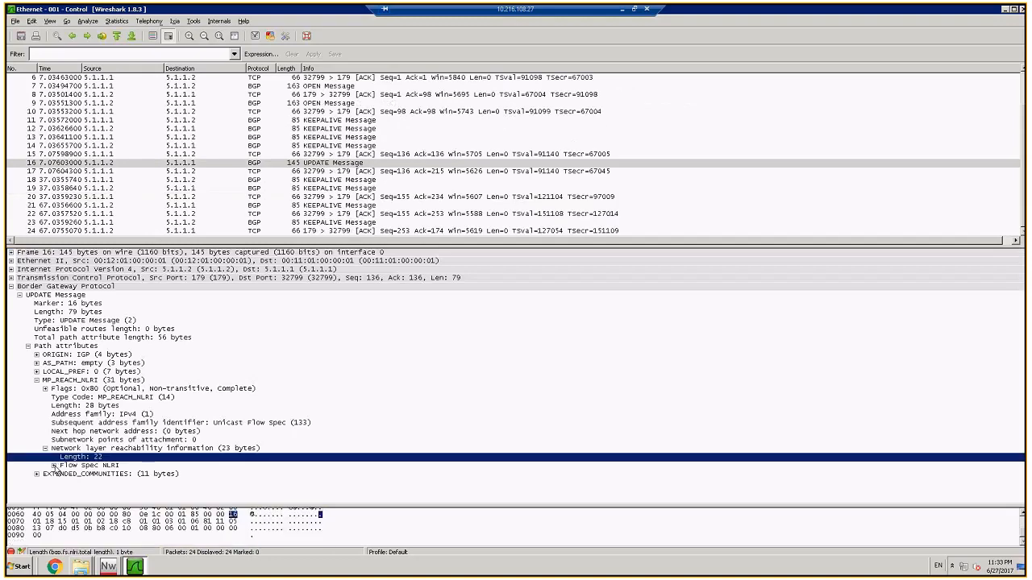
pyautogui.click(53, 466)
pyautogui.click(90, 457)
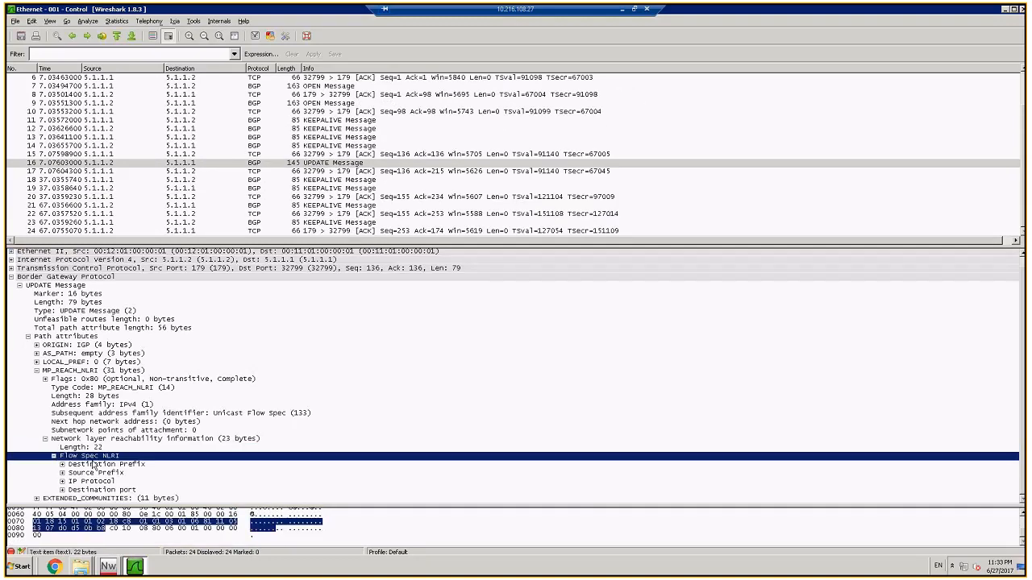
pyautogui.click(94, 465)
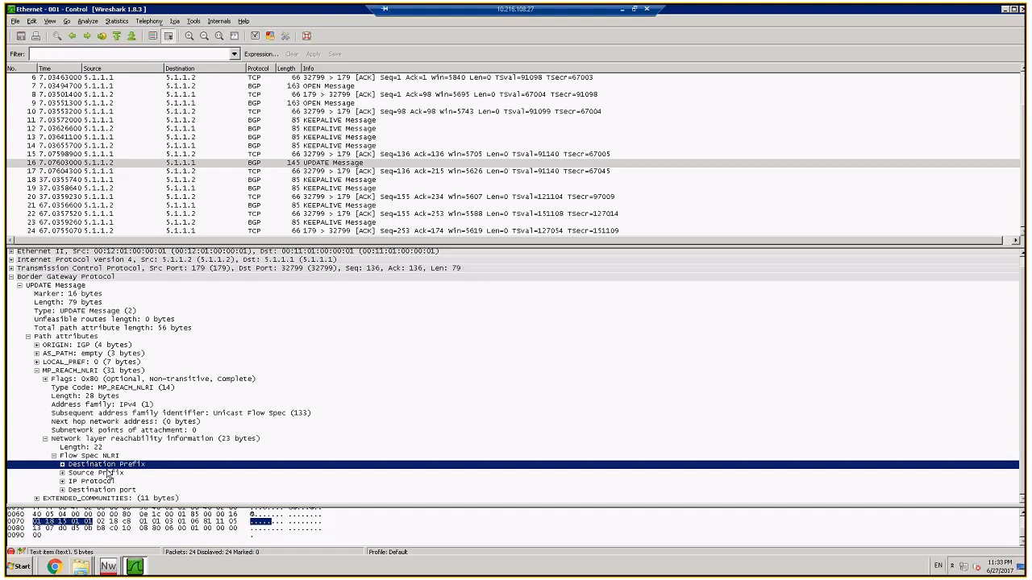
pyautogui.click(96, 473)
# Step: Examine the destination port component of the Flow Spec NLRI, including its op-value, operator bytes and values
pyautogui.click(62, 490)
pyautogui.scroll(-1, 114, 495)
pyautogui.click(71, 491)
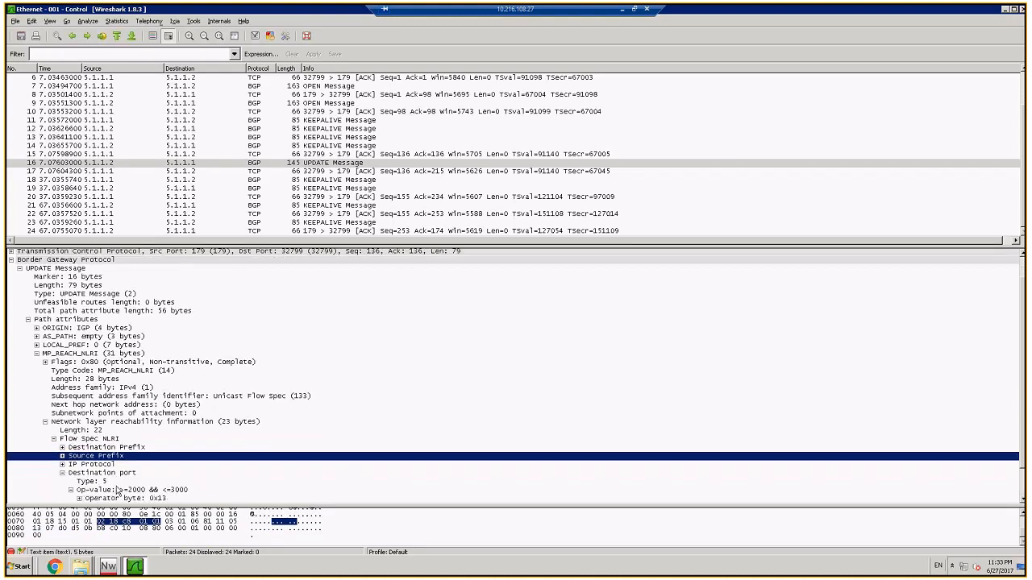
pyautogui.scroll(-1, 118, 490)
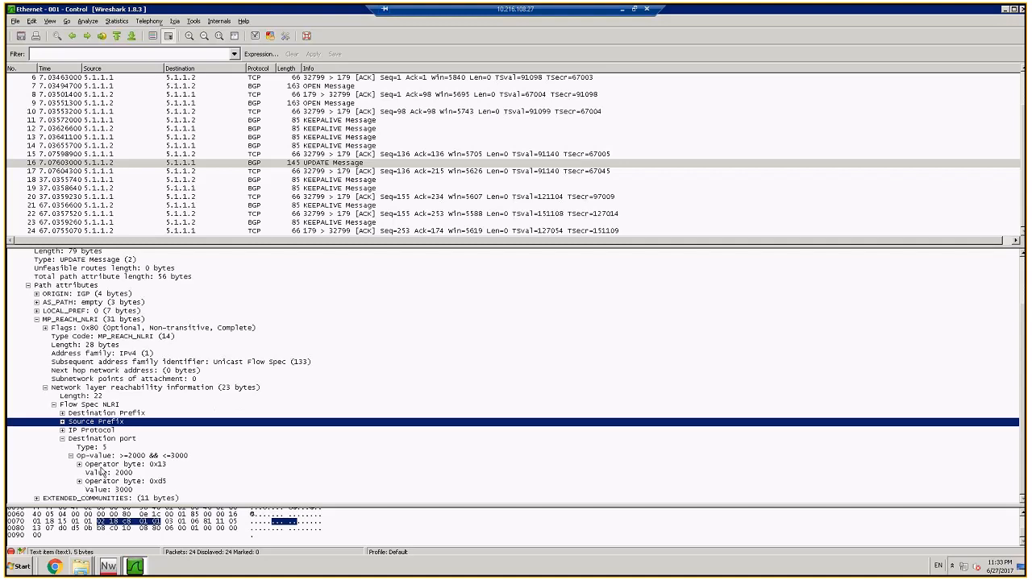
pyautogui.click(103, 465)
pyautogui.click(79, 465)
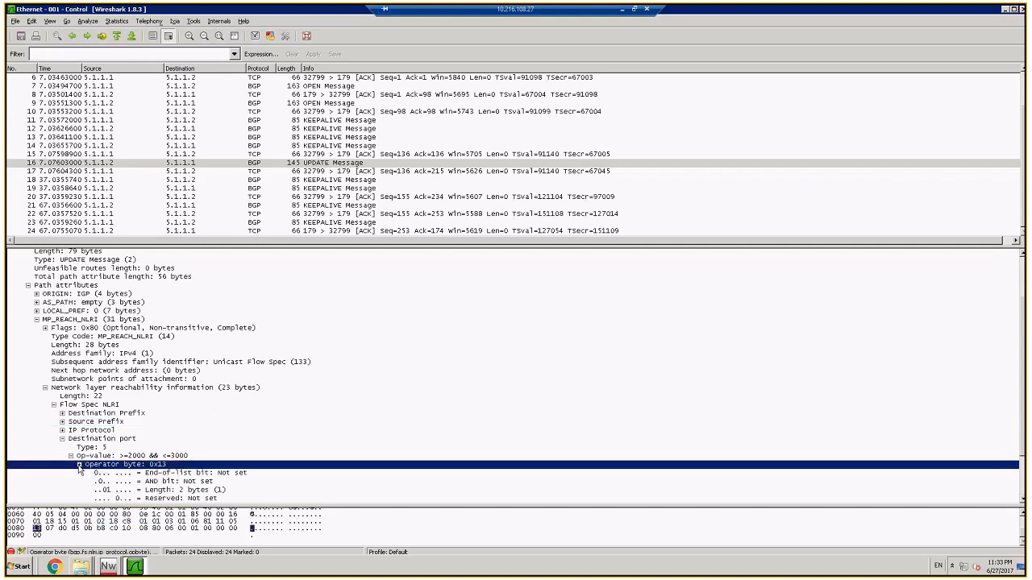
pyautogui.scroll(-2, 112, 474)
pyautogui.click(114, 475)
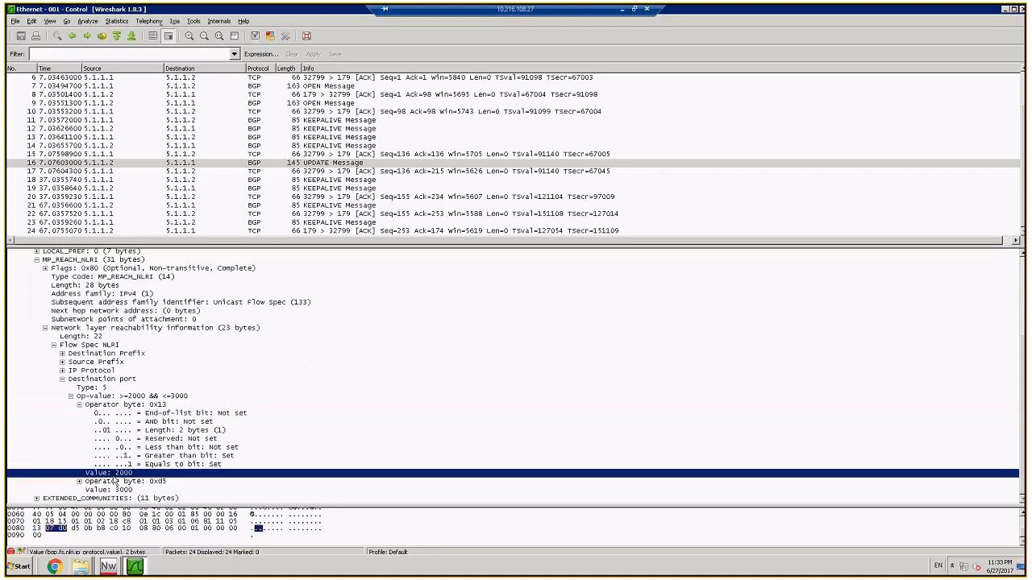
pyautogui.click(79, 481)
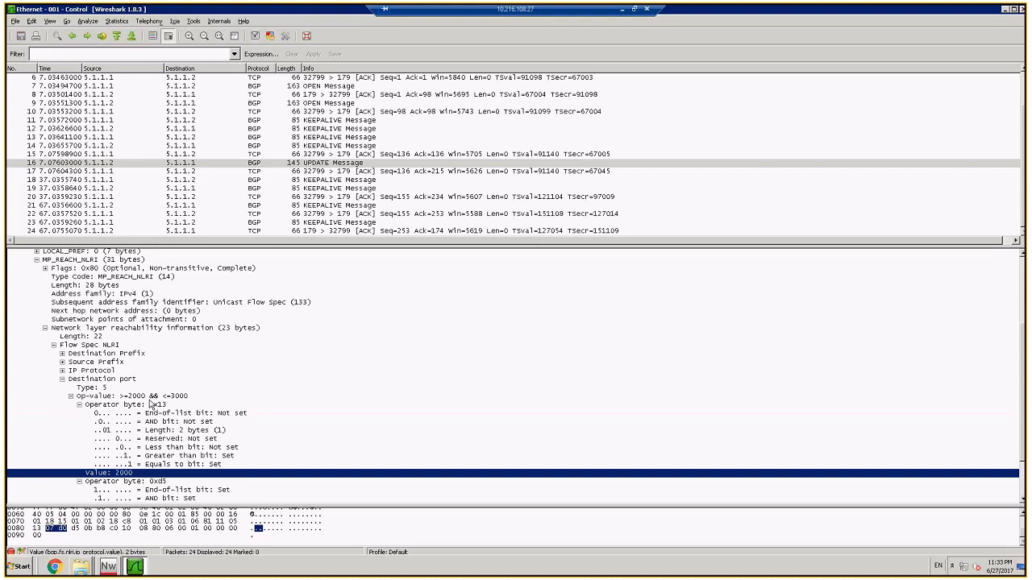
# Step: Examine the destination port op-value and the UPDATE message's EXTENDED_COMMUNITIES attribute down to the Traffic-rate Extended Community's type
pyautogui.click(149, 399)
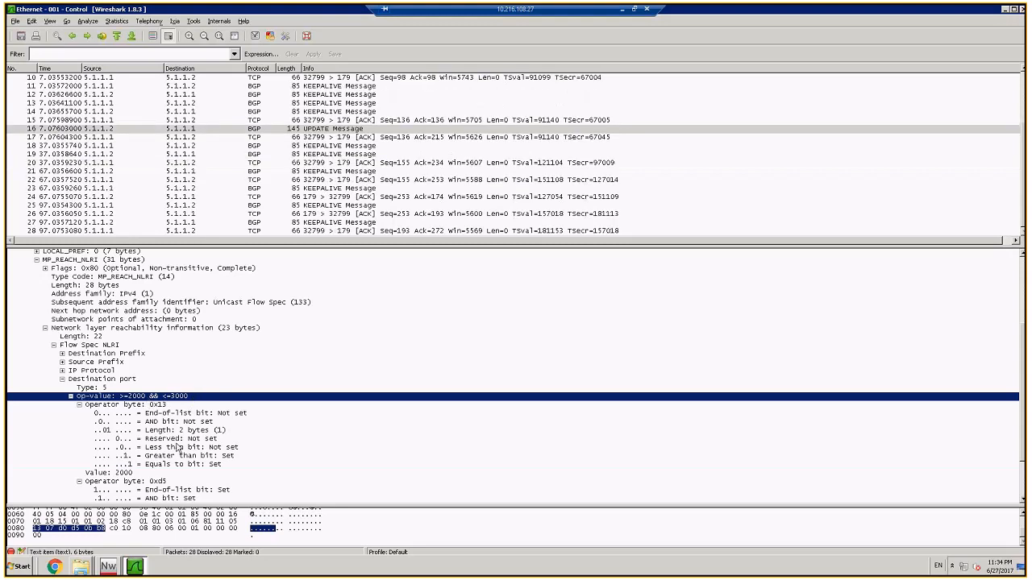
pyautogui.scroll(-3, 178, 447)
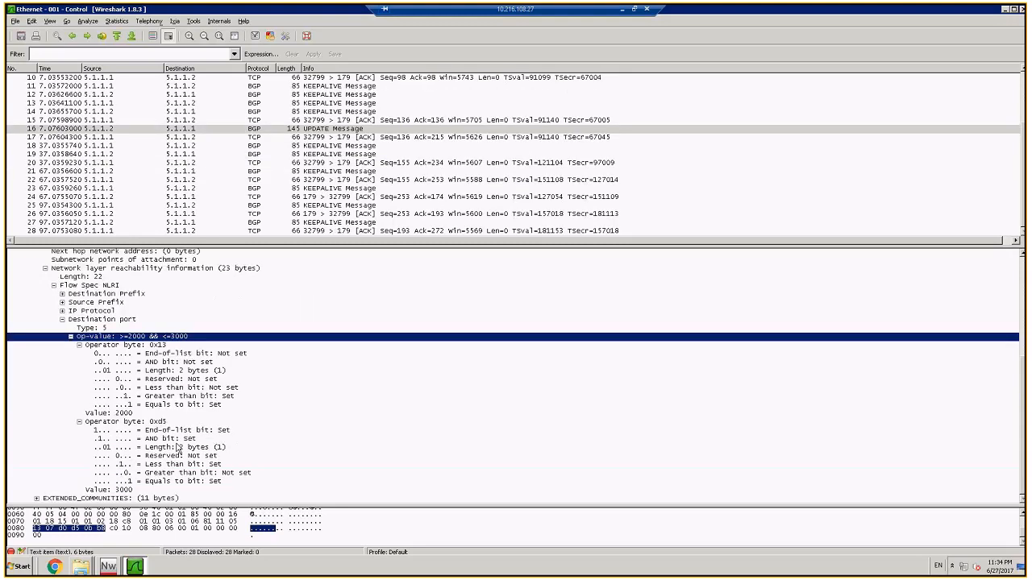
pyautogui.click(37, 499)
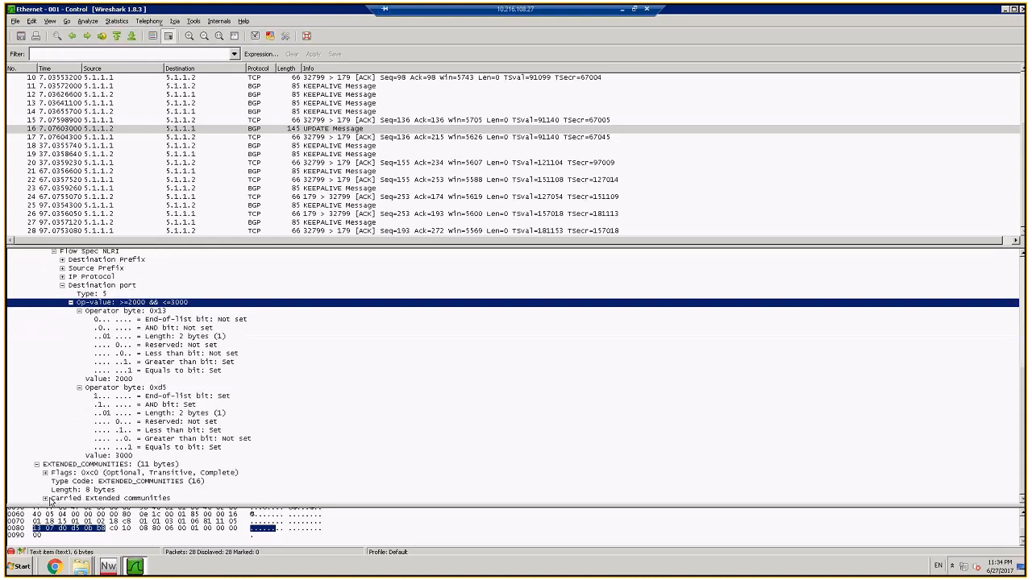
pyautogui.click(46, 499)
pyautogui.click(54, 498)
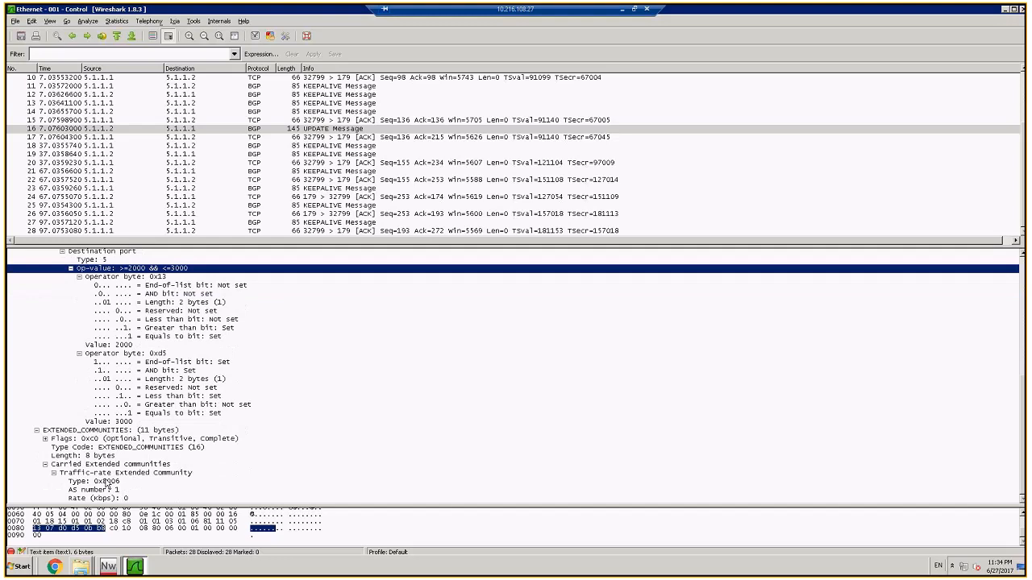
pyautogui.click(107, 482)
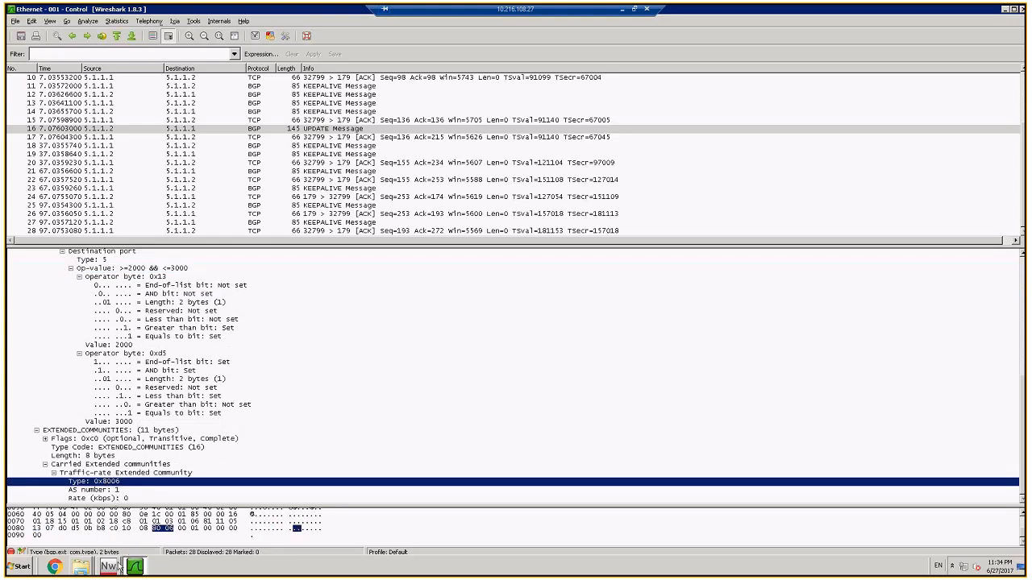
# Step: Switch to IxNetwork's scenario and set BGP Peer 2's number of IPv4 Flow Spec ranges to 20
pyautogui.moveTo(118, 567)
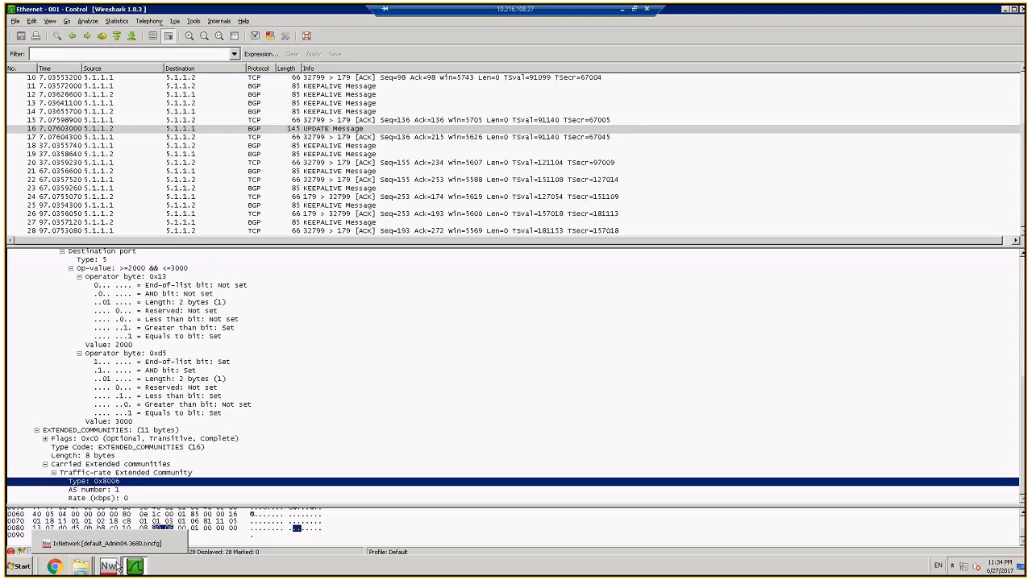
pyautogui.click(119, 567)
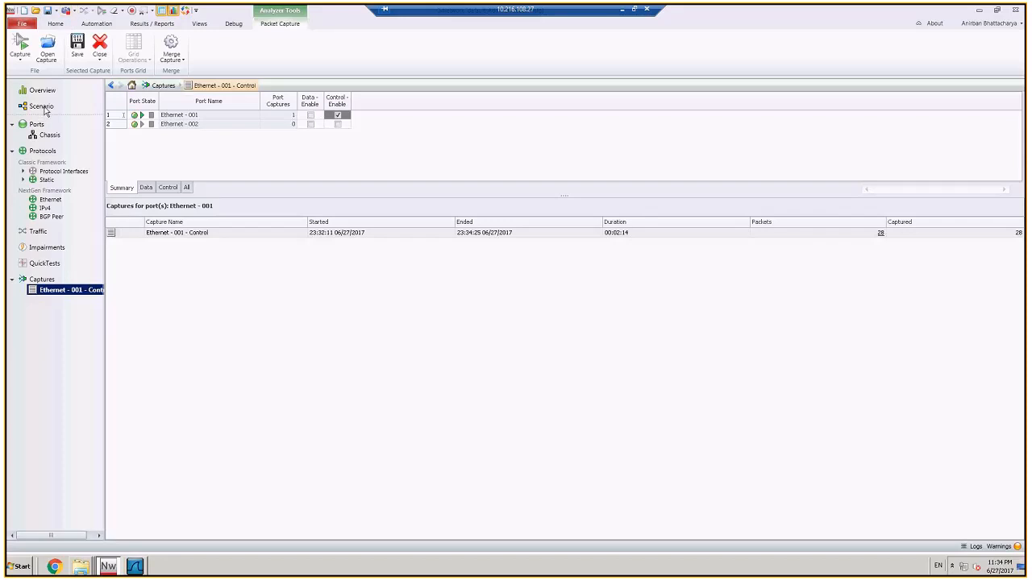
pyautogui.click(41, 107)
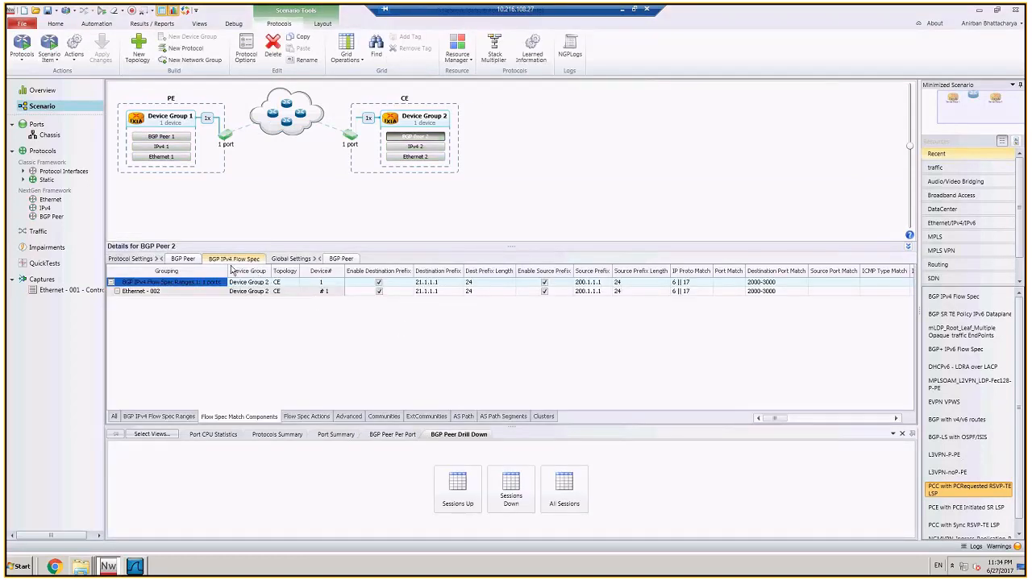
pyautogui.click(182, 259)
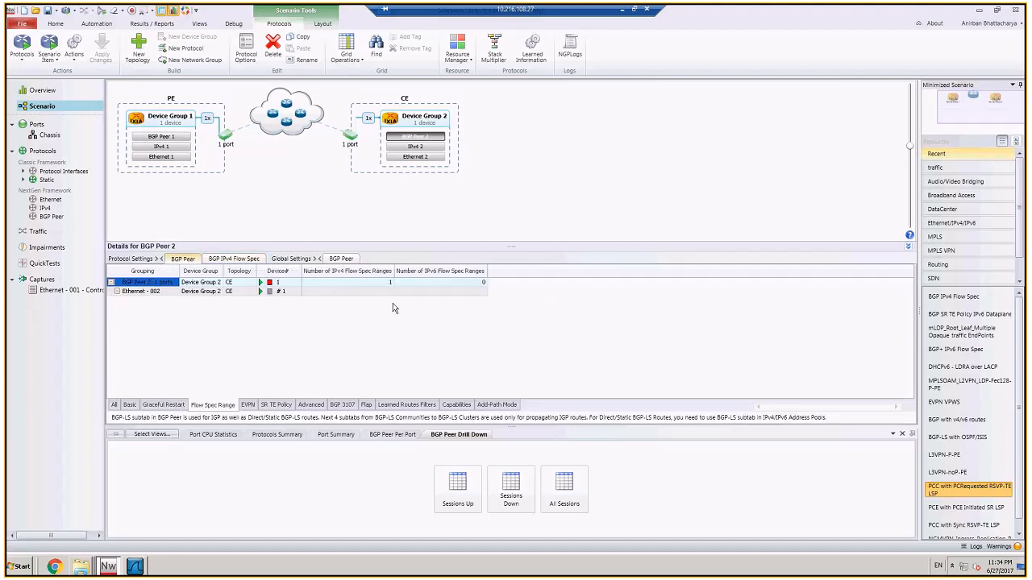
pyautogui.click(377, 283)
pyautogui.write('21')
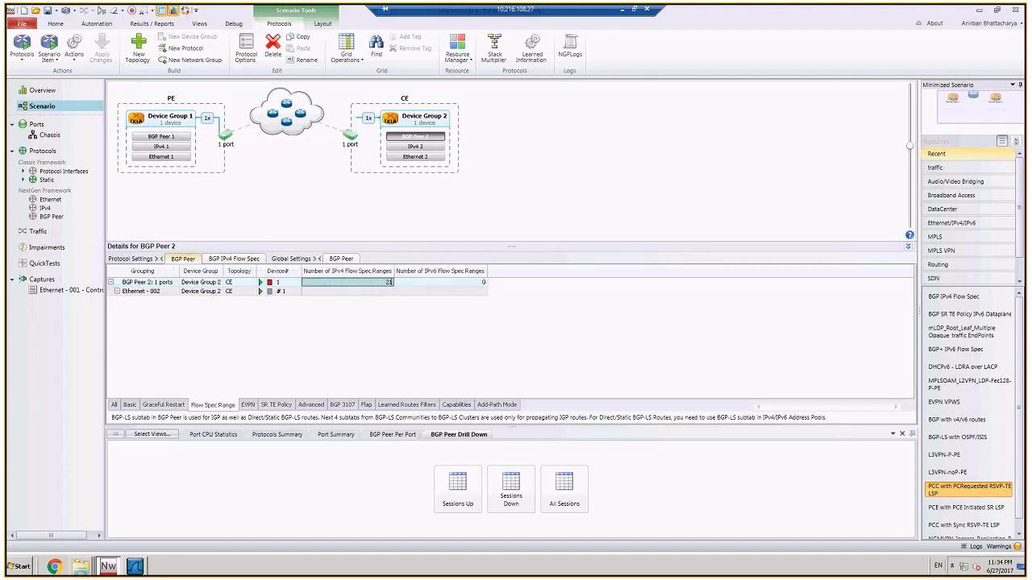
pyautogui.press('BackSpace')
pyautogui.write('0')
pyautogui.press('Return')
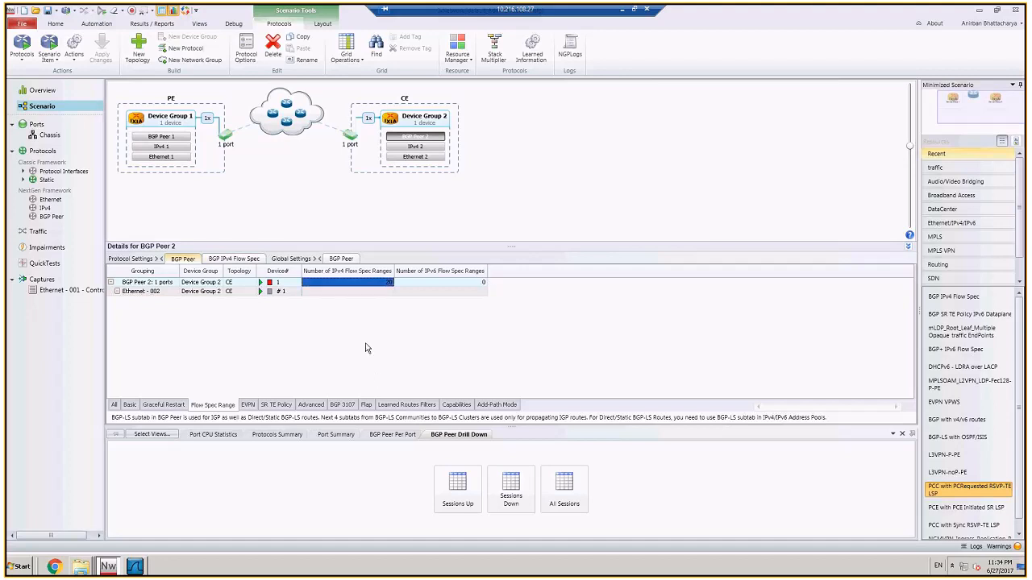
# Step: Set the destination prefix of BGP Peer 2's IPv4 Flow Spec ranges to an increment pattern starting at 21.1.1.1 with step 0.0.0.1
pyautogui.click(233, 258)
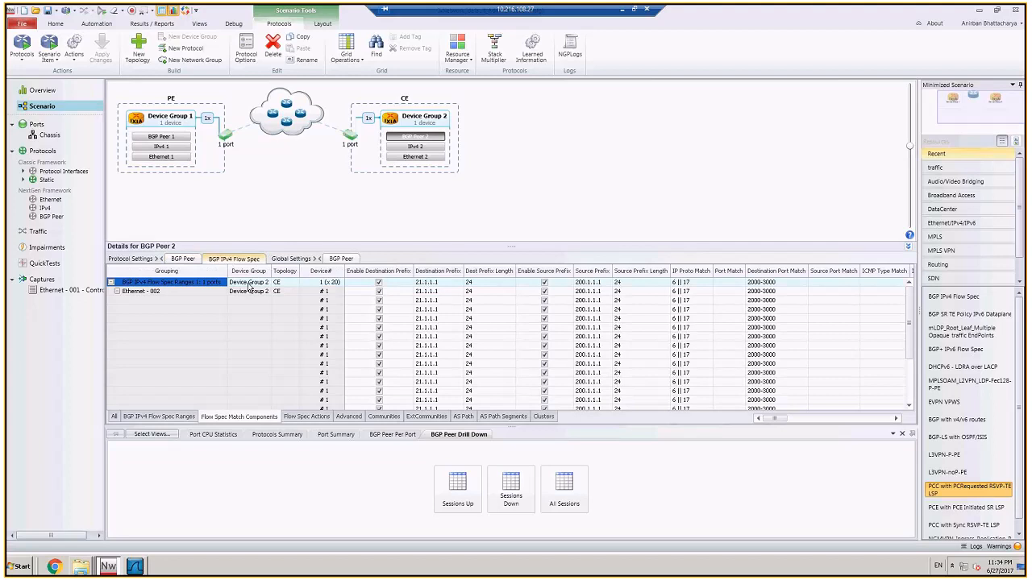
pyautogui.click(451, 282)
pyautogui.click(460, 283)
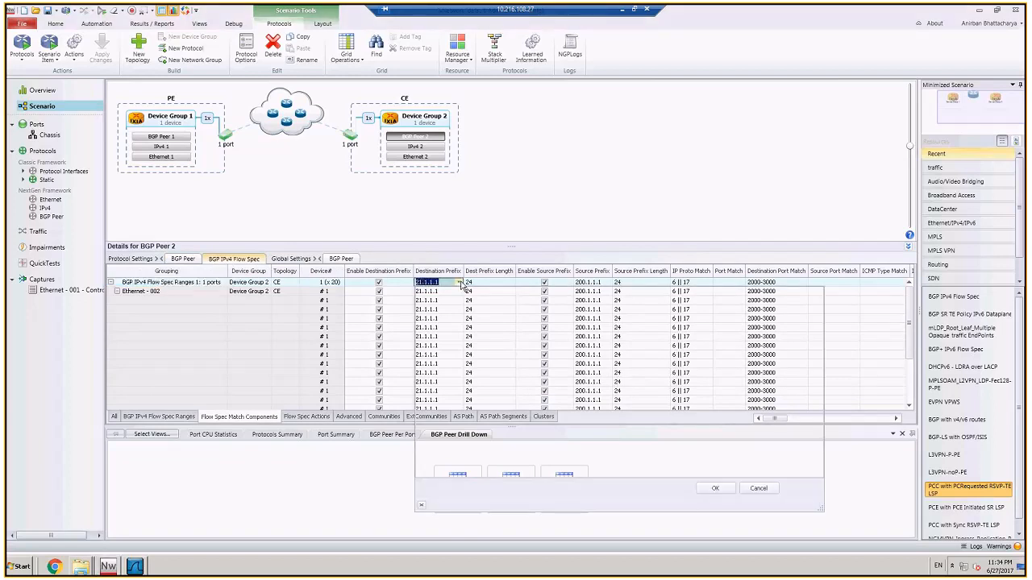
pyautogui.click(443, 317)
pyautogui.click(564, 314)
pyautogui.click(715, 488)
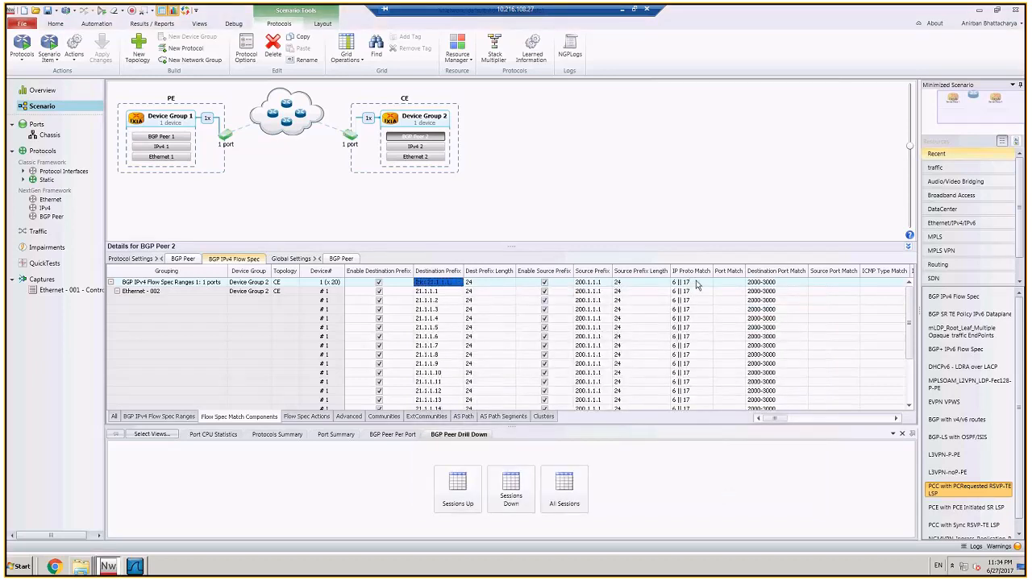
# Step: Set the destination port match of BGP Peer 2's Flow Spec ranges to the string pattern {Inc: 2000,1 }-3000
pyautogui.click(804, 284)
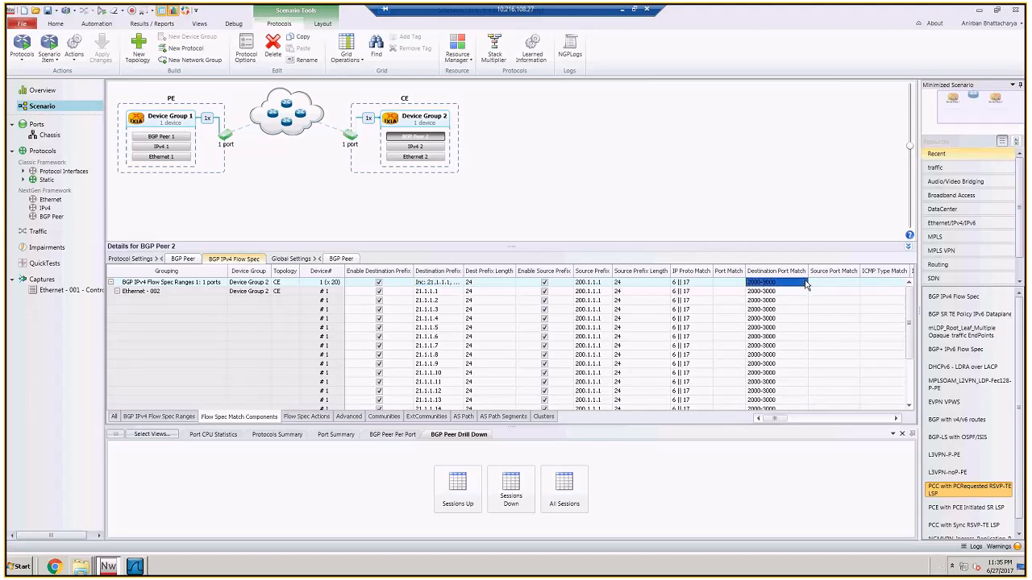
pyautogui.click(804, 283)
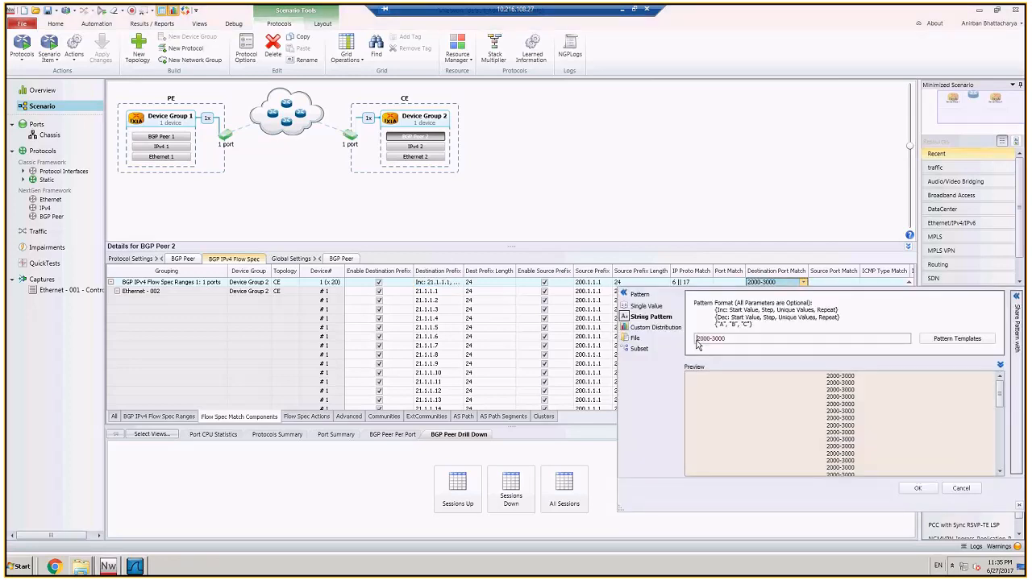
pyautogui.write('{Inc')
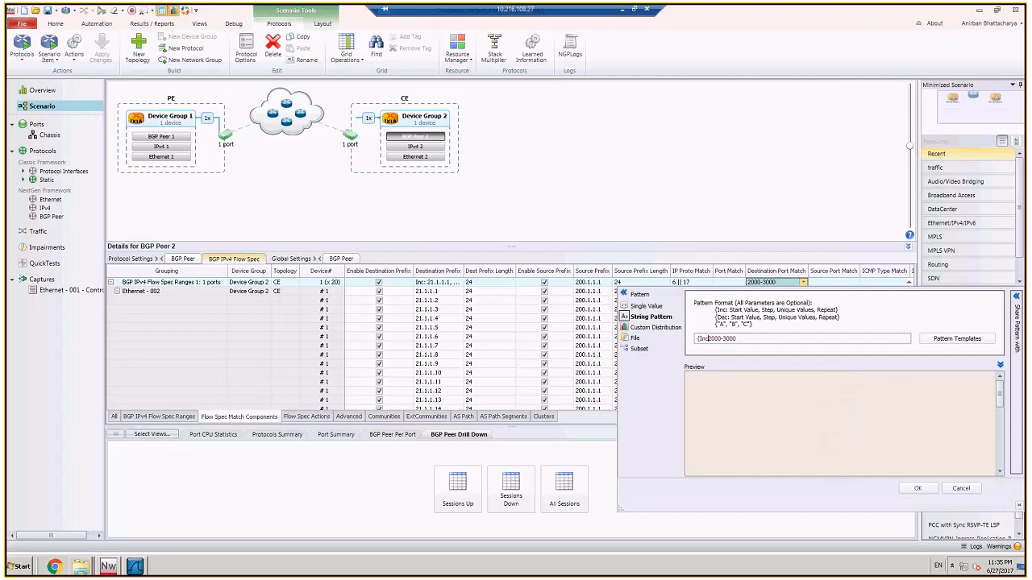
pyautogui.write(': 2000,1 ')
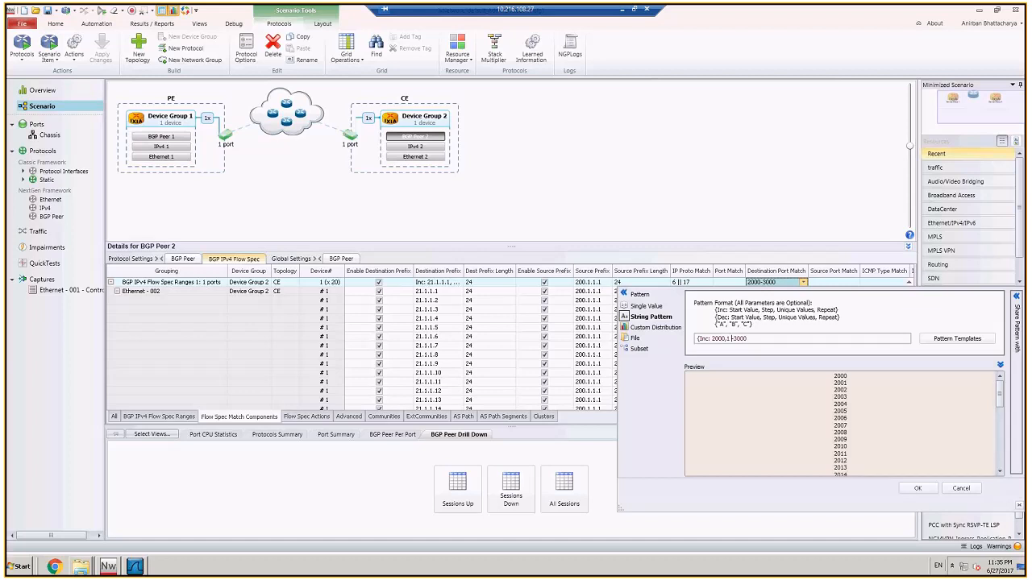
pyautogui.write('}')
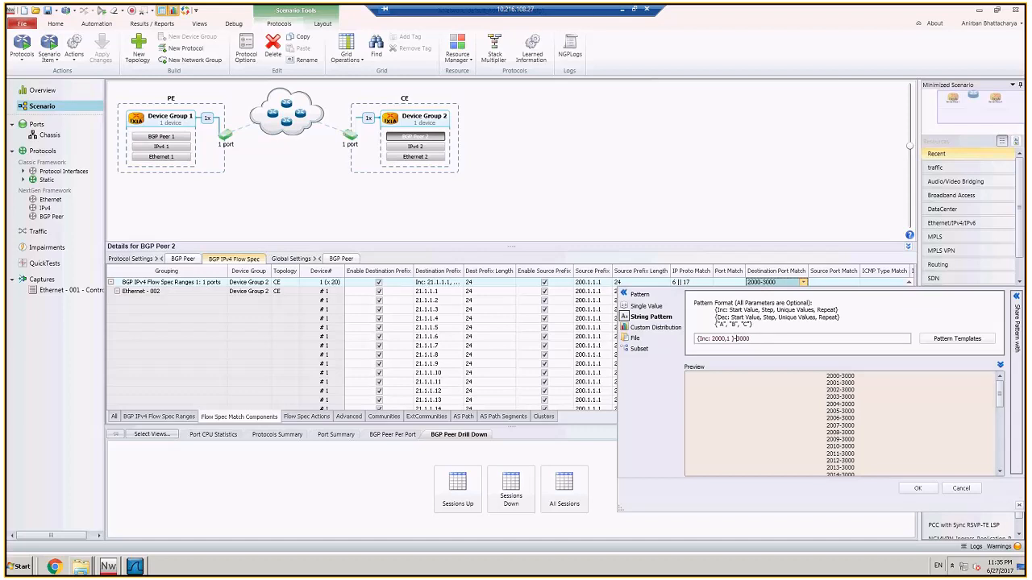
pyautogui.click(917, 488)
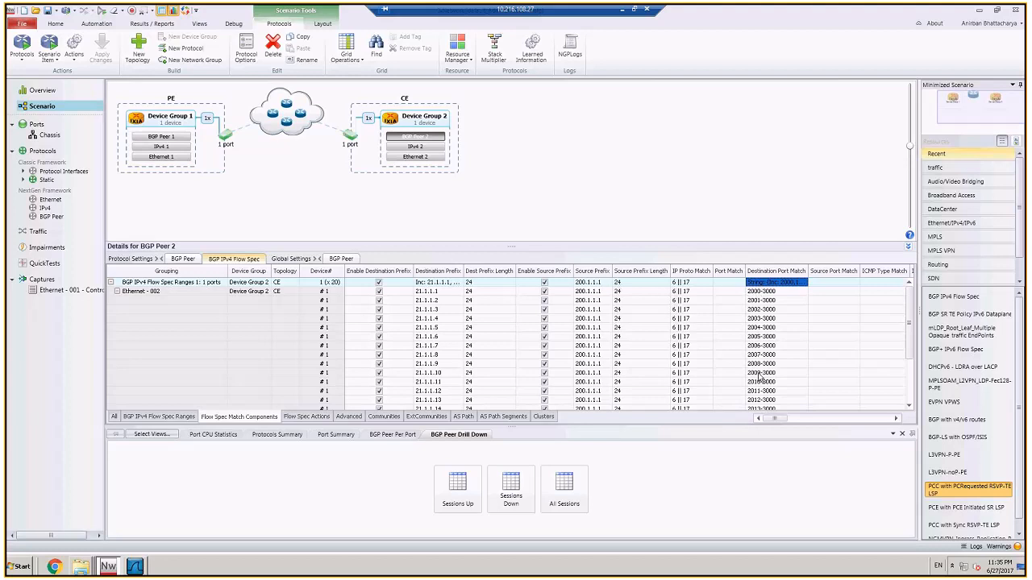
# Step: Extend the destination port match string pattern to {Inc: 2000,1 }-3000 && 6000
pyautogui.click(804, 283)
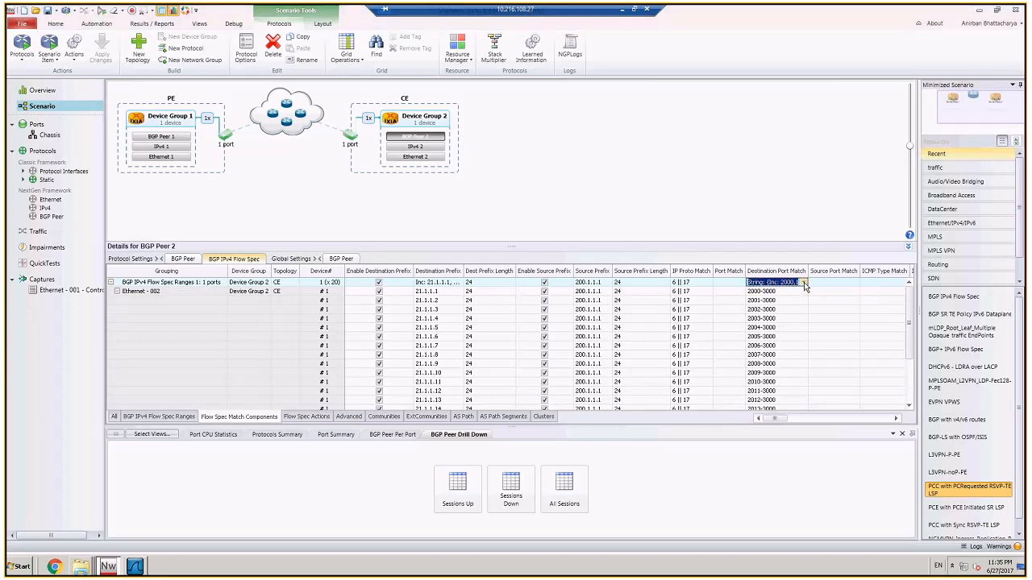
pyautogui.click(803, 283)
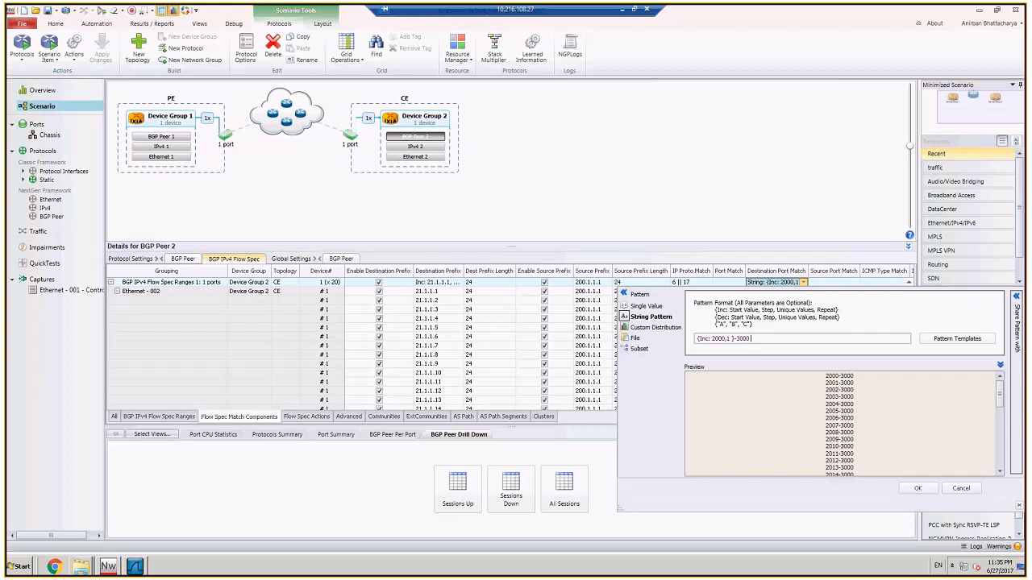
pyautogui.write('&&')
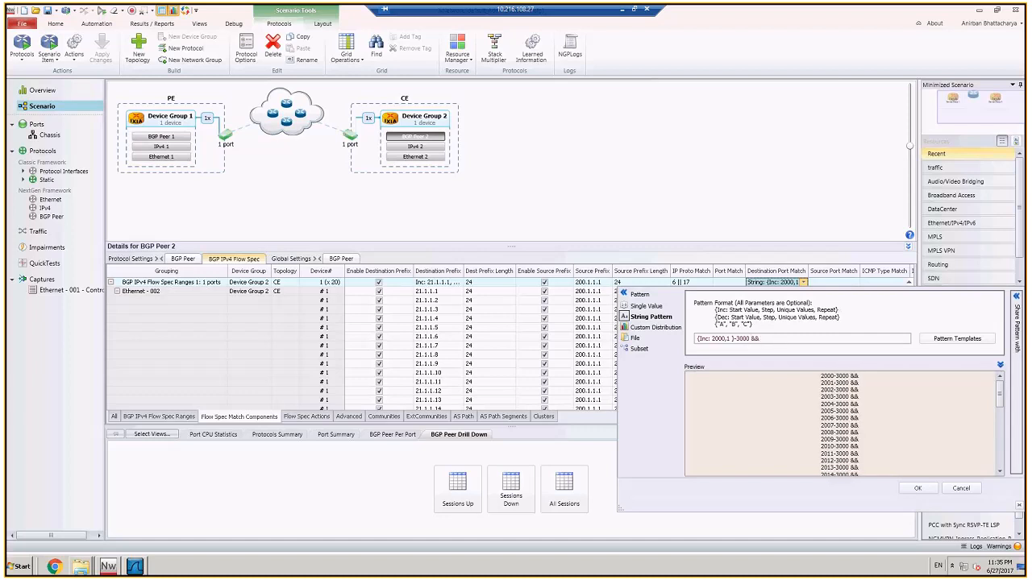
pyautogui.write(' 6')
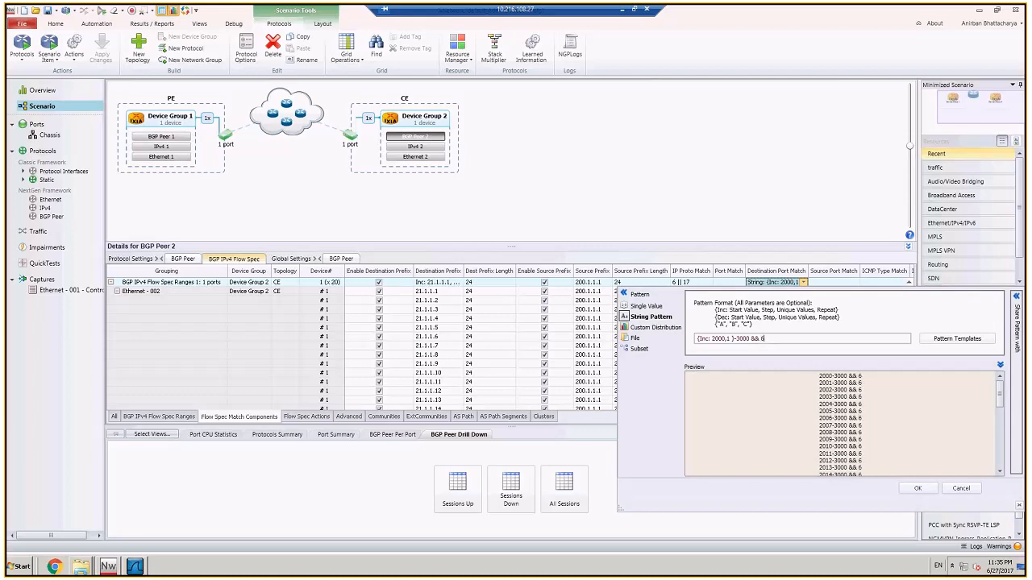
pyautogui.write('000')
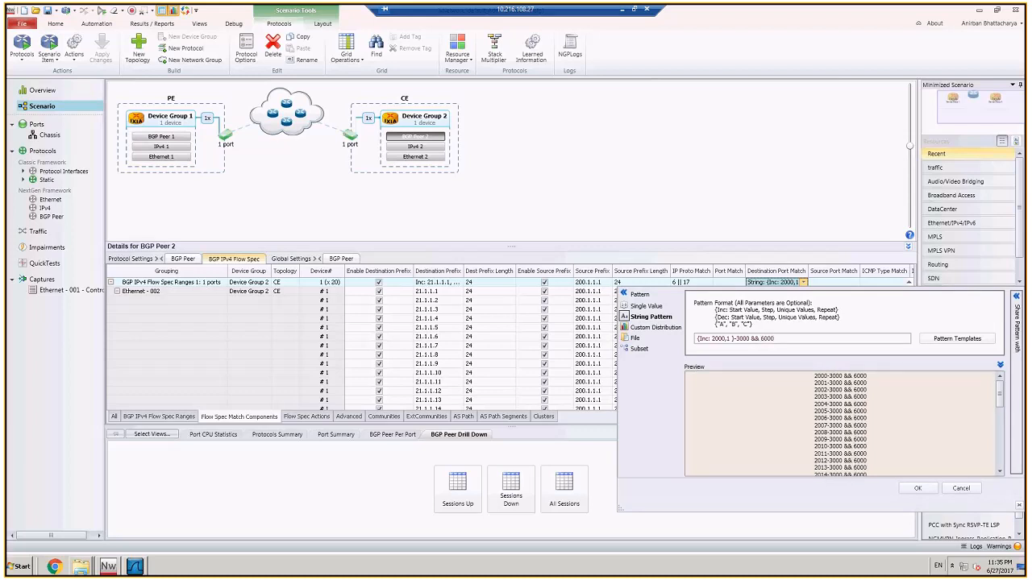
pyautogui.click(917, 488)
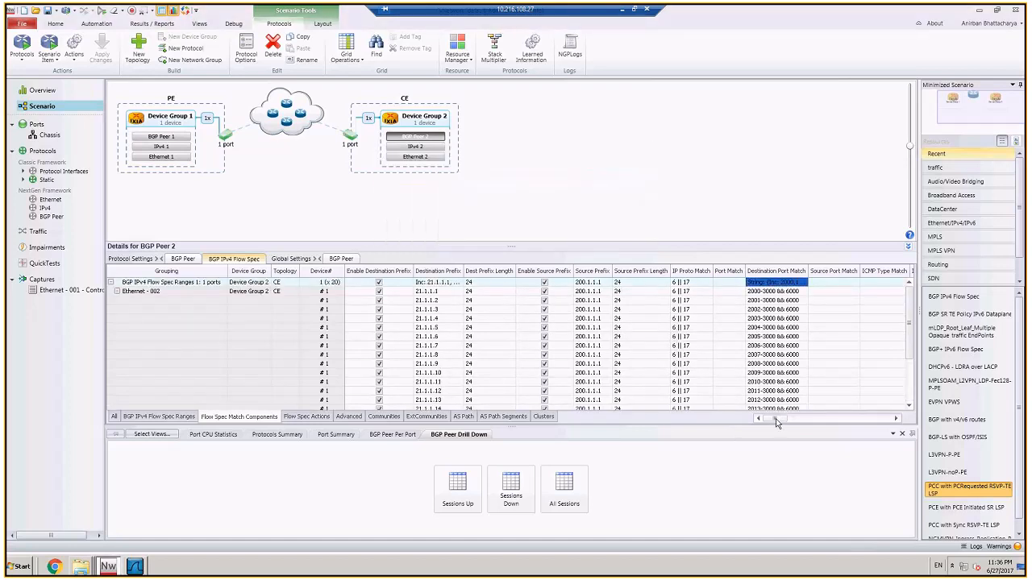
# Step: Start all protocols and open the Flow Spec range settings of BGP Peer 1 in the PE topology
pyautogui.click(21, 42)
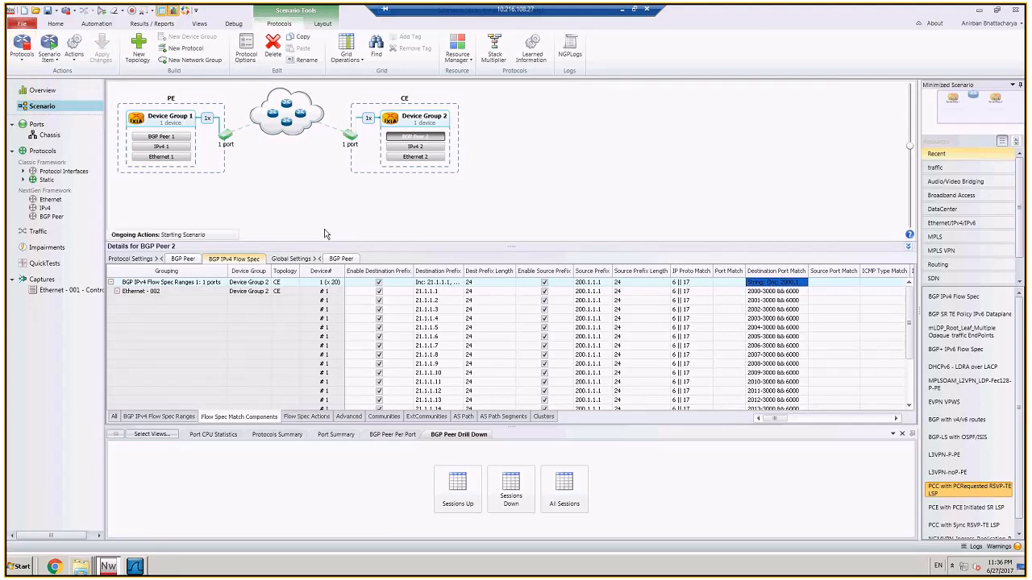
pyautogui.click(166, 138)
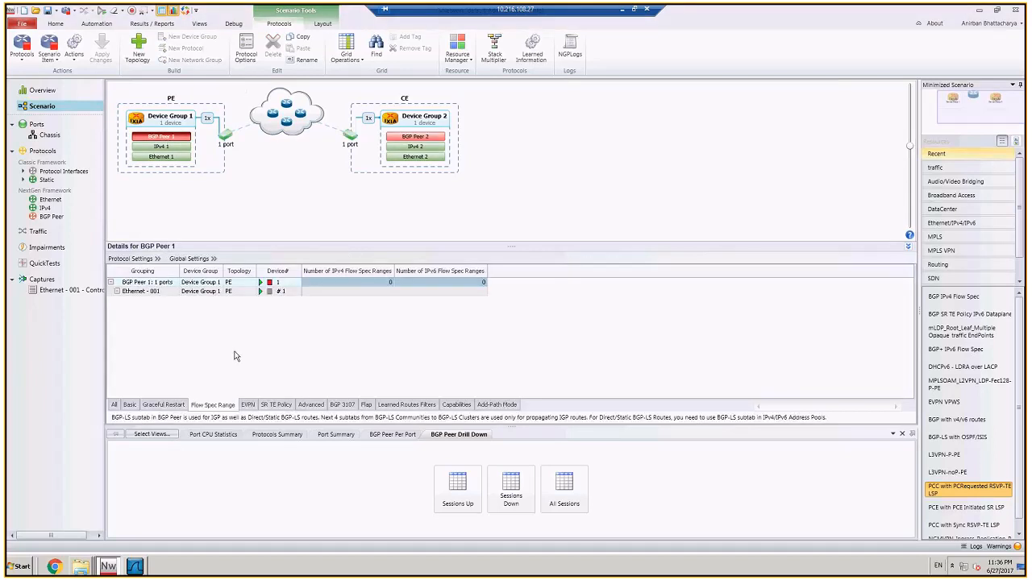
# Step: Retrieve the IPv4 Flow Spec learned info for BGP Peer 1 on Ethernet - 001, review its components and actions, and close it
pyautogui.rightClick(229, 293)
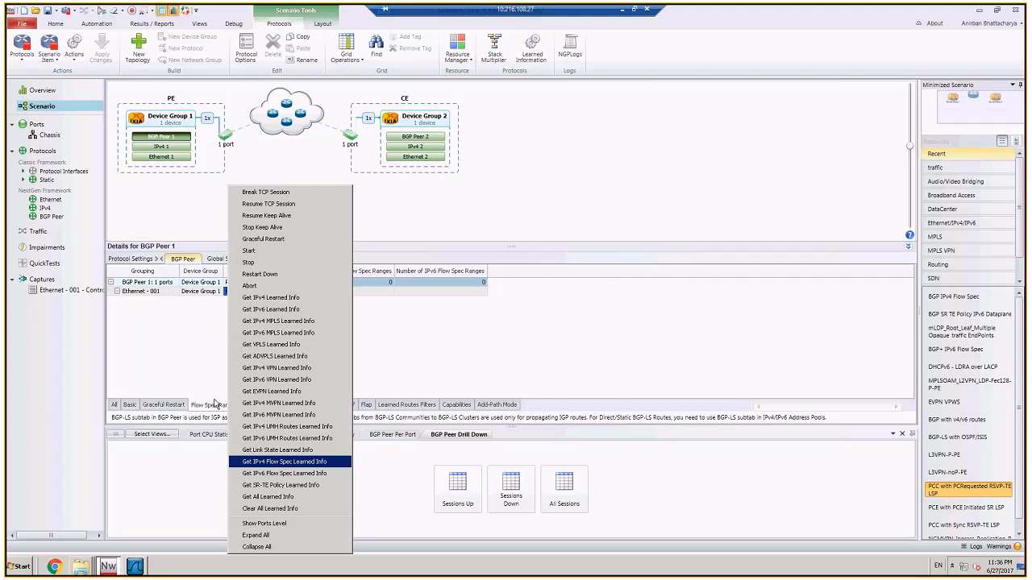
pyautogui.click(163, 335)
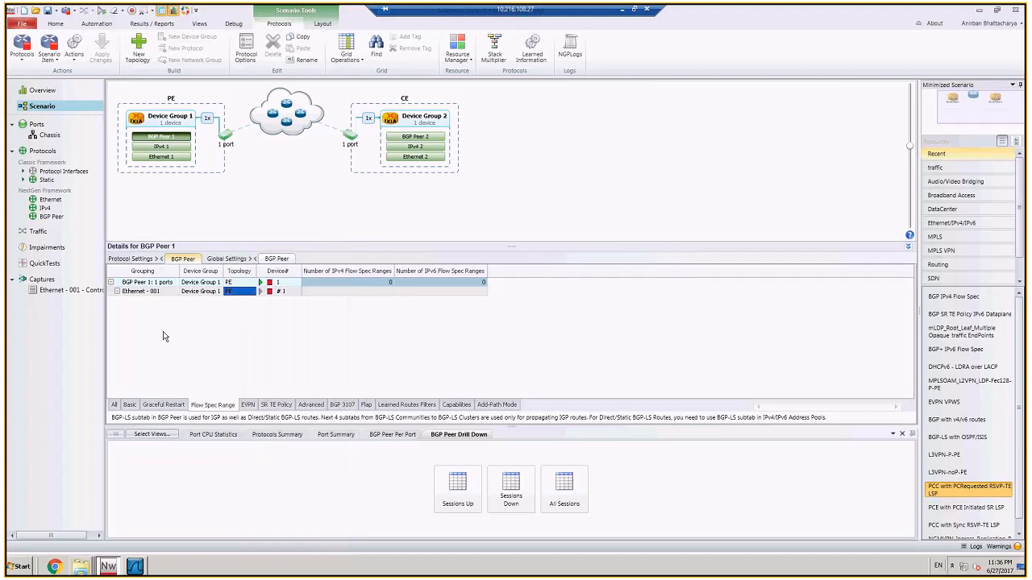
pyautogui.click(201, 293)
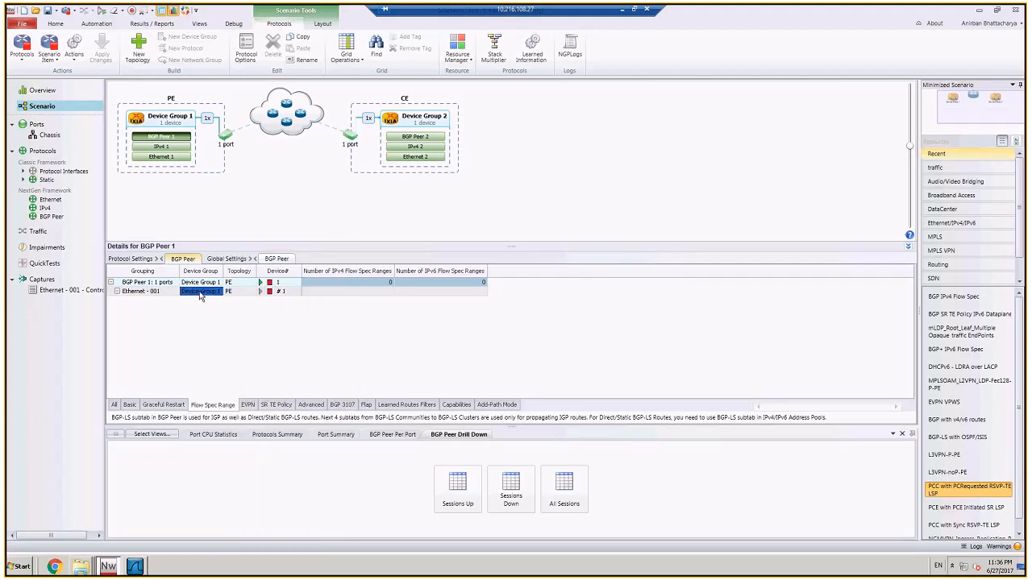
pyautogui.rightClick(200, 295)
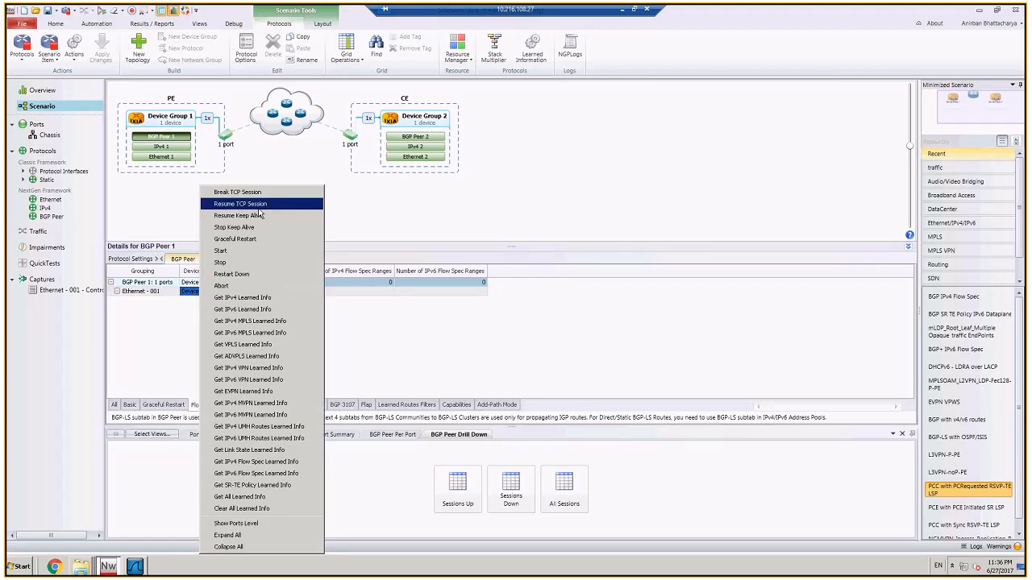
pyautogui.click(268, 461)
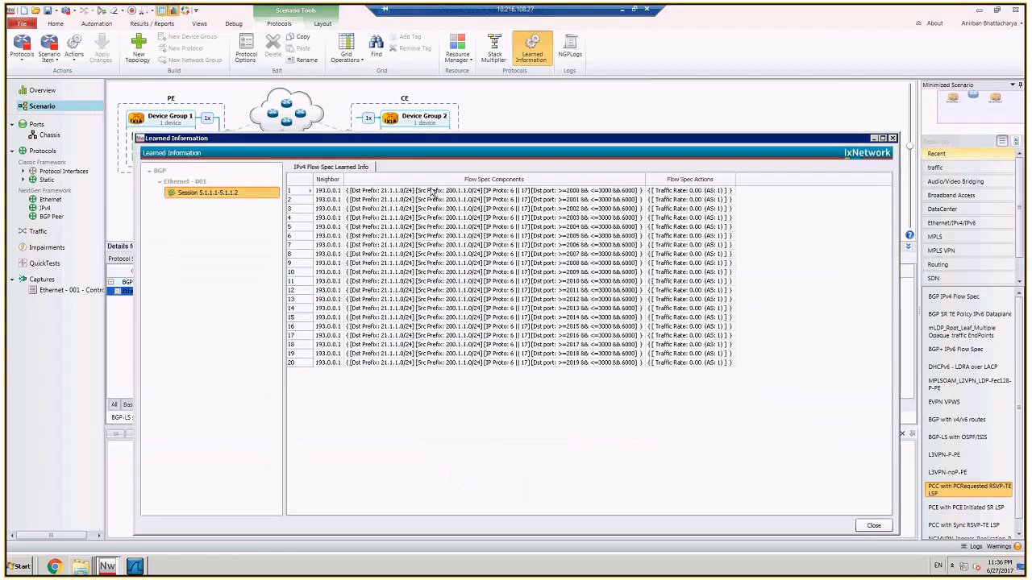
pyautogui.moveTo(495, 140); pyautogui.dragTo(509, 115)
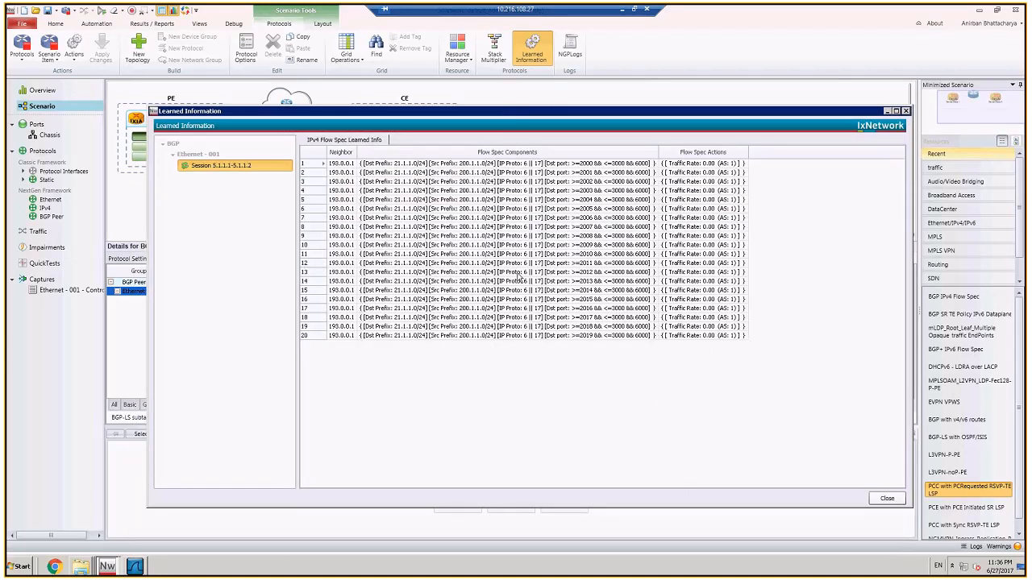
pyautogui.click(896, 499)
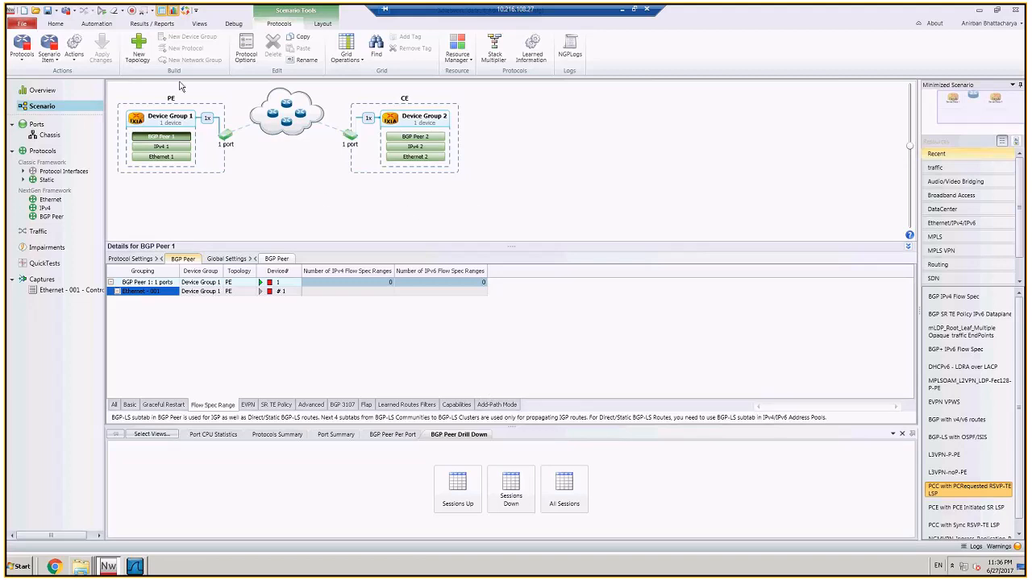
# Step: Stop all protocols and add a network group with basic IPv4 address pools behind BGP Peer 2 in the CE topology
pyautogui.click(24, 47)
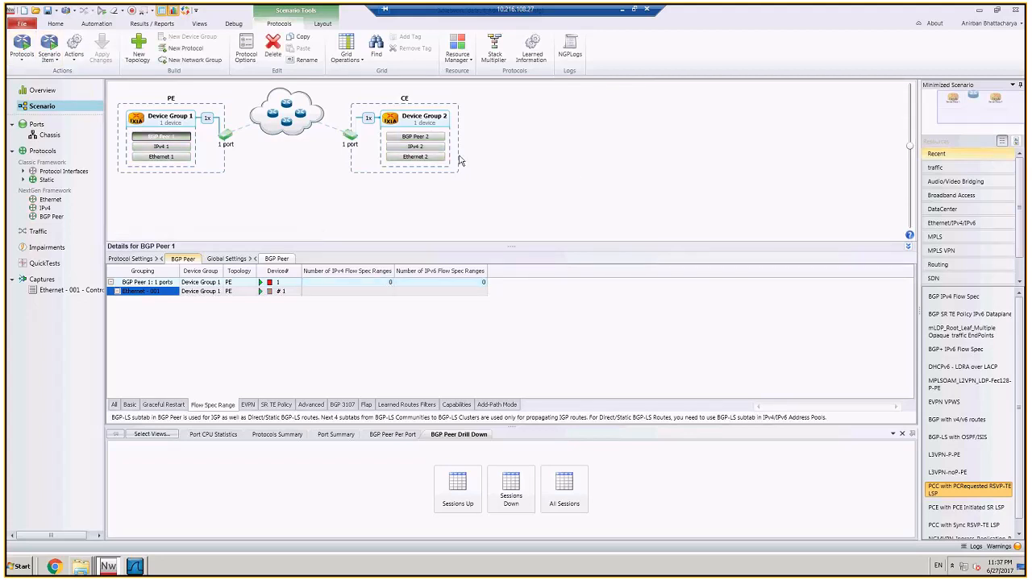
pyautogui.click(512, 187)
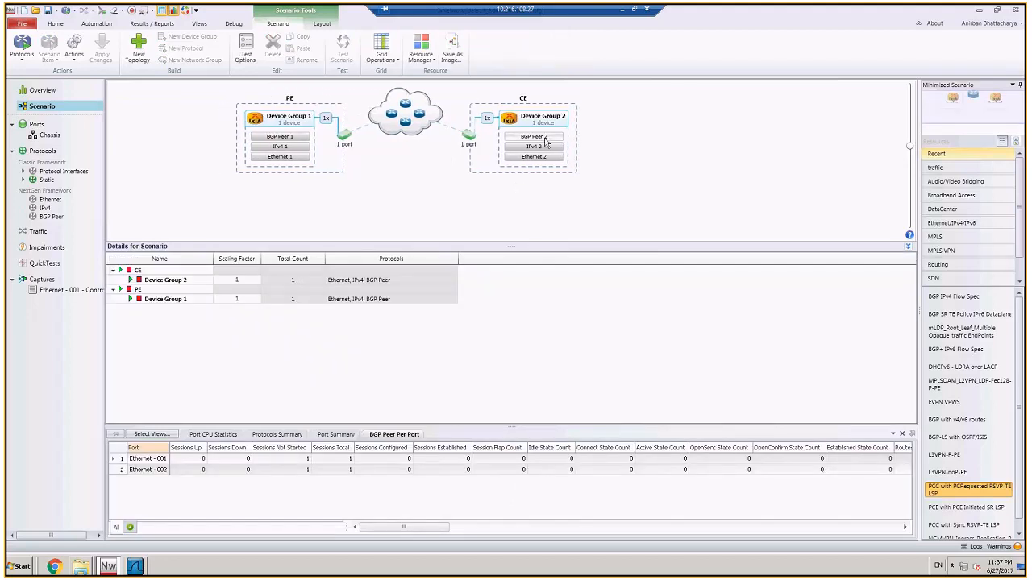
pyautogui.click(545, 139)
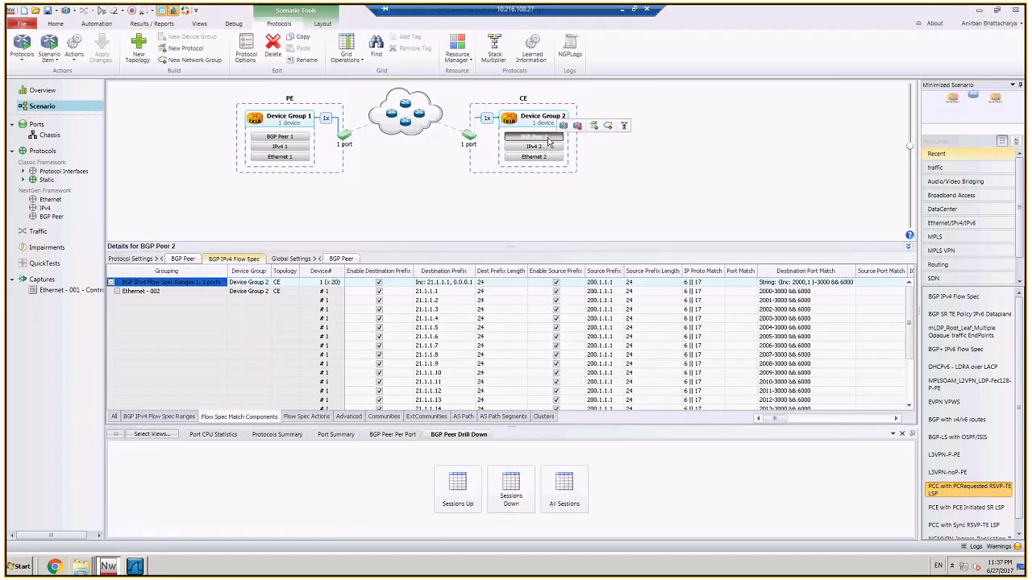
pyautogui.click(607, 125)
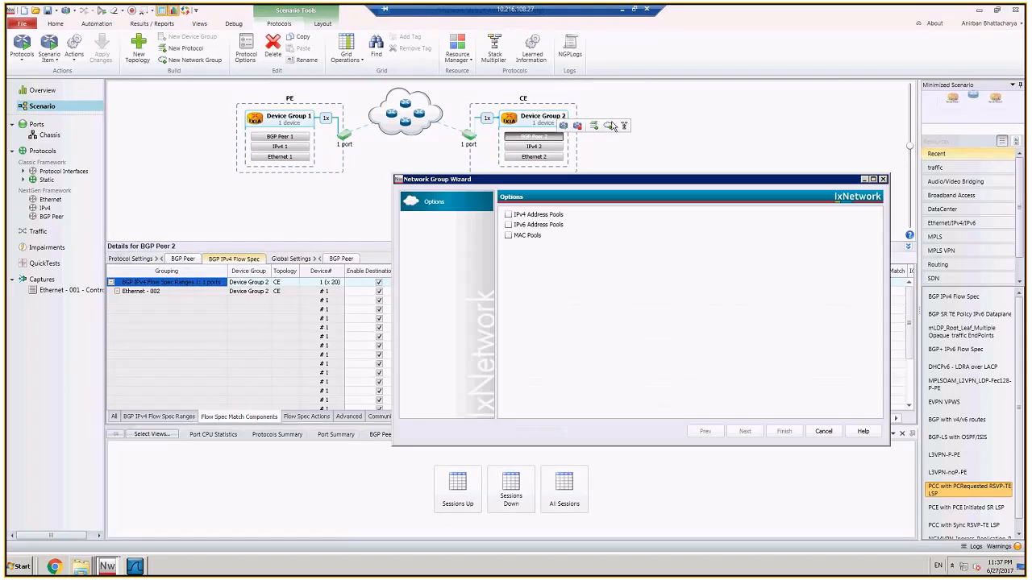
pyautogui.click(543, 218)
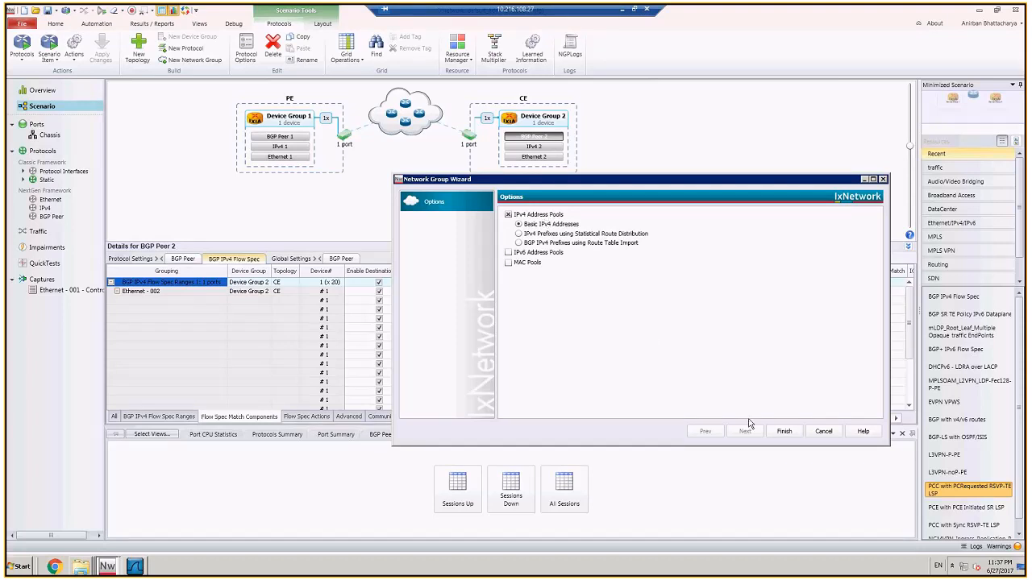
pyautogui.click(780, 431)
# Step: Set the incrementing start address of Network Group 1's IPv4 address pool to 21.1.1.1
pyautogui.click(553, 123)
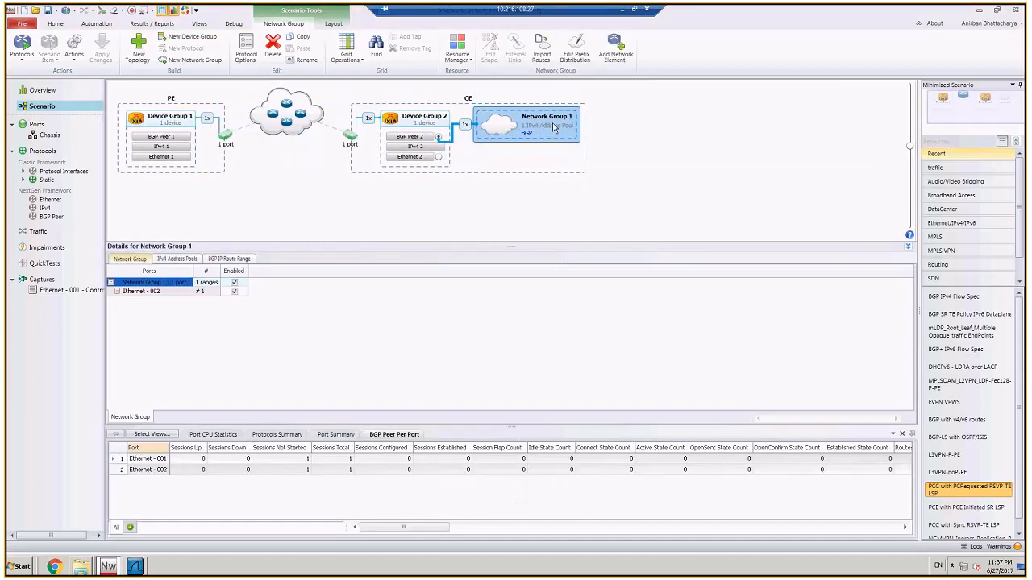
pyautogui.click(196, 259)
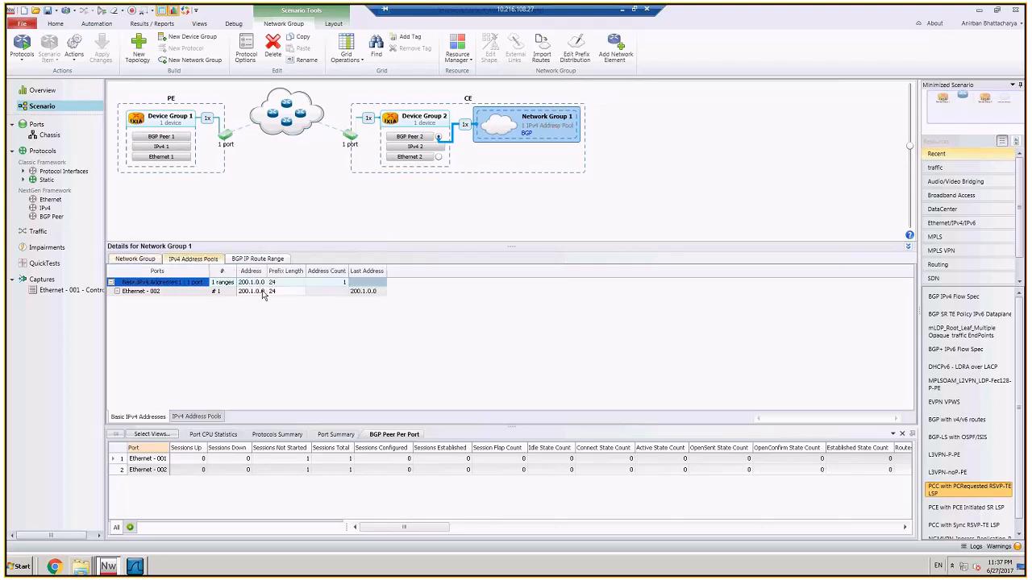
pyautogui.click(259, 283)
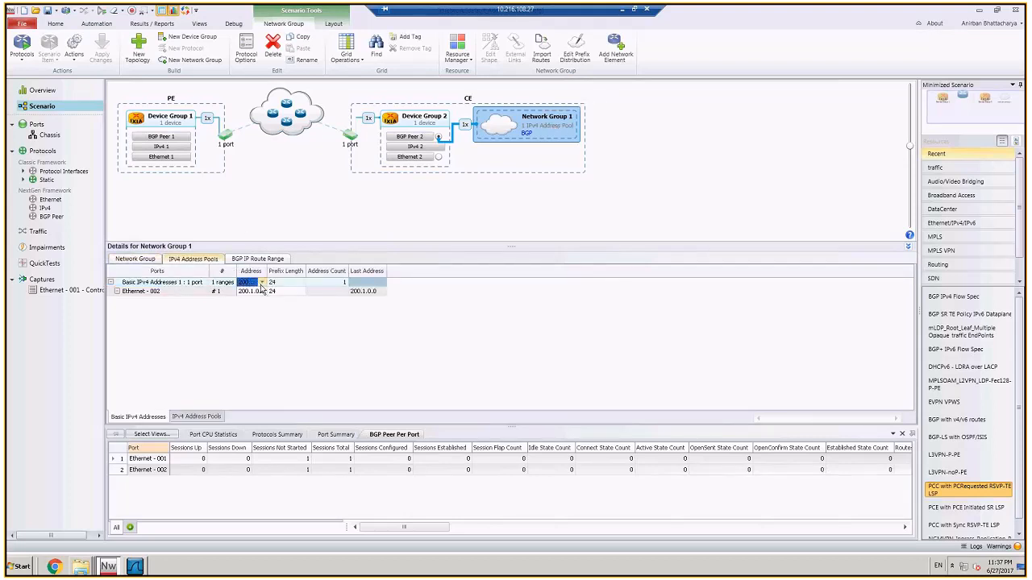
pyautogui.click(261, 283)
pyautogui.moveTo(373, 299); pyautogui.dragTo(336, 303)
pyautogui.write('211')
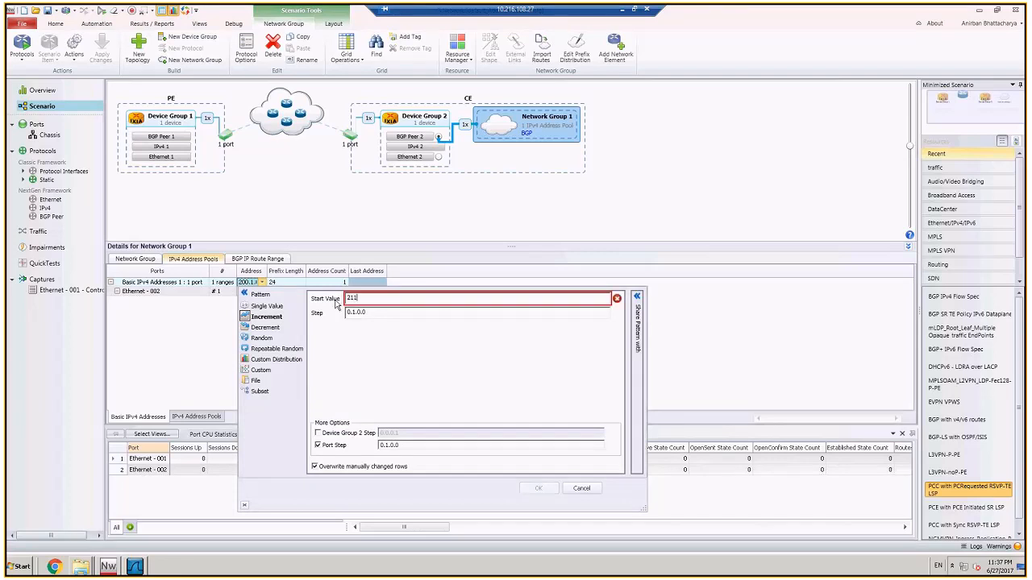
pyautogui.write('.1.1.1')
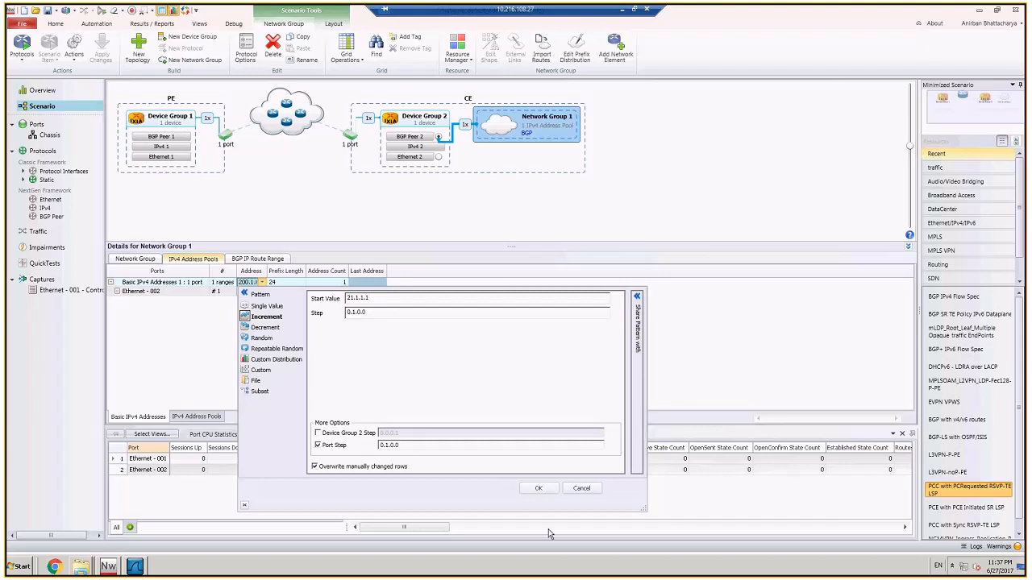
pyautogui.click(548, 489)
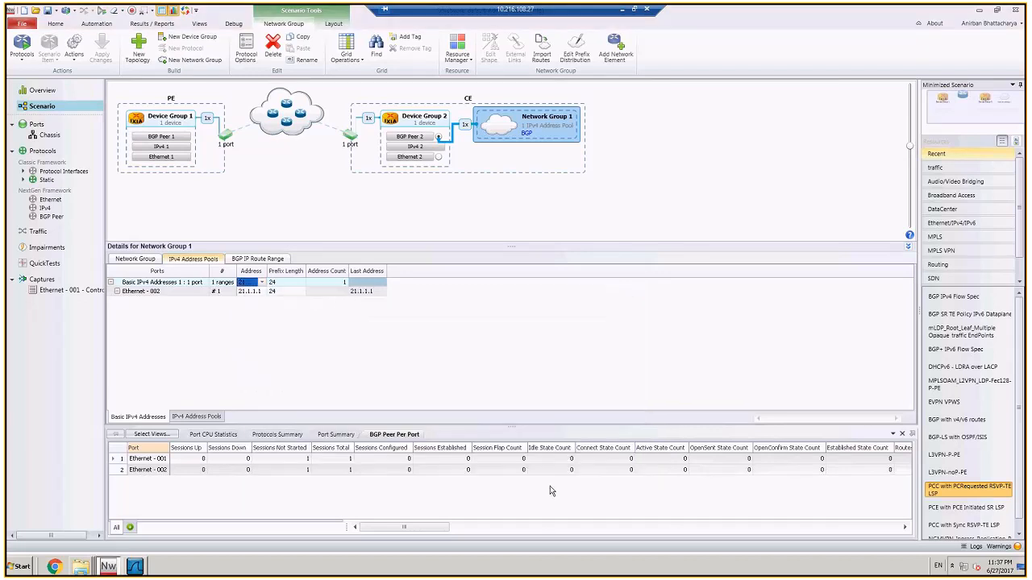
# Step: Add a network group with basic IPv4 address pools behind BGP Peer 1 in the PE topology
pyautogui.click(163, 139)
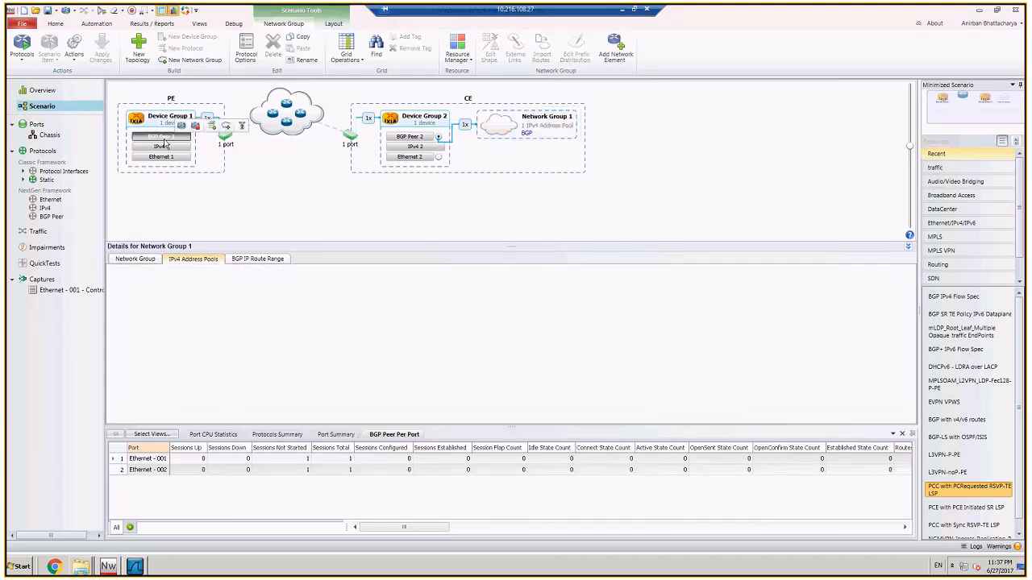
pyautogui.click(226, 126)
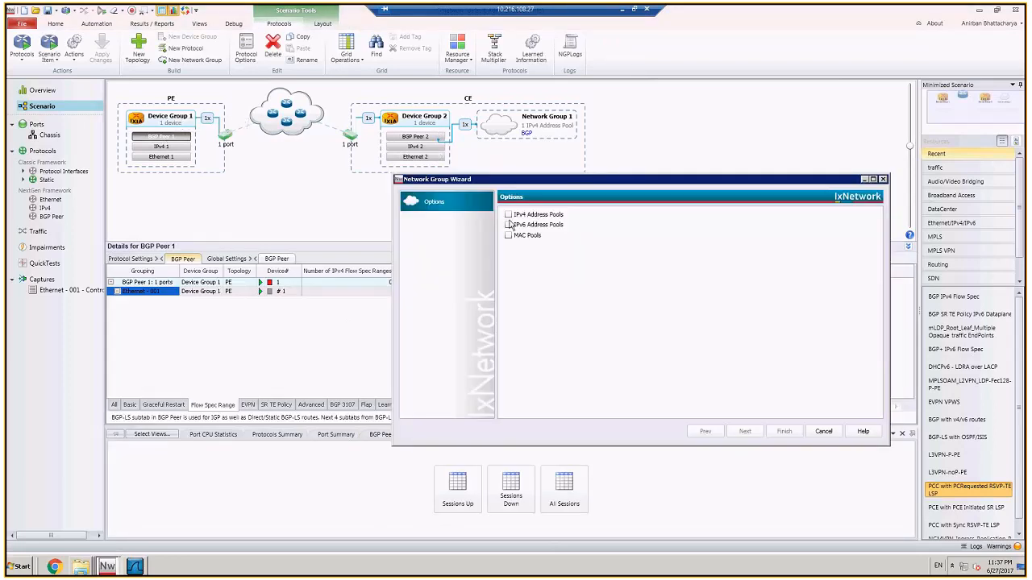
pyautogui.click(508, 214)
pyautogui.click(784, 431)
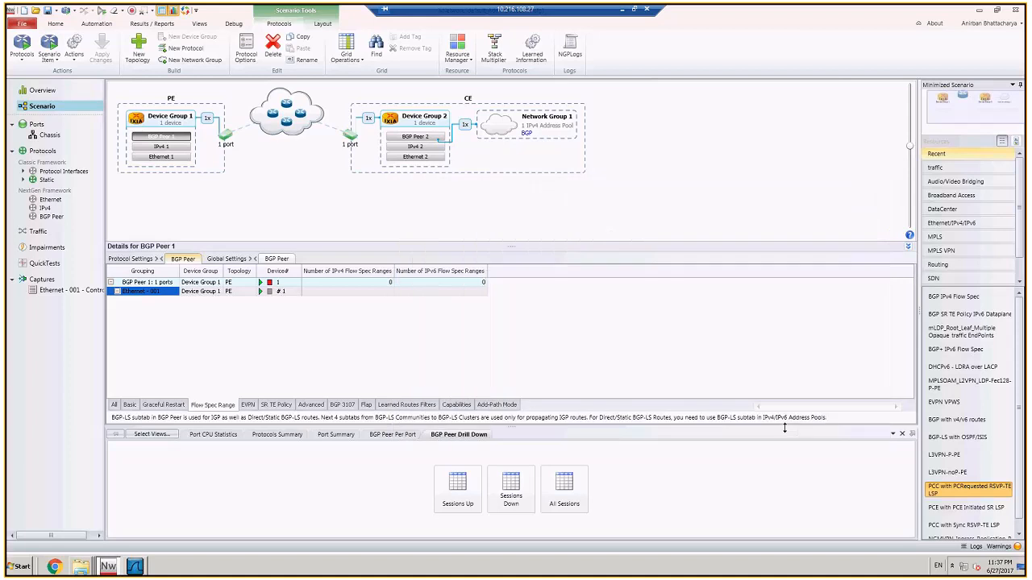
# Step: Set the address of Network Group 2's IPv4 address pool to 200.1.1.1
pyautogui.click(207, 141)
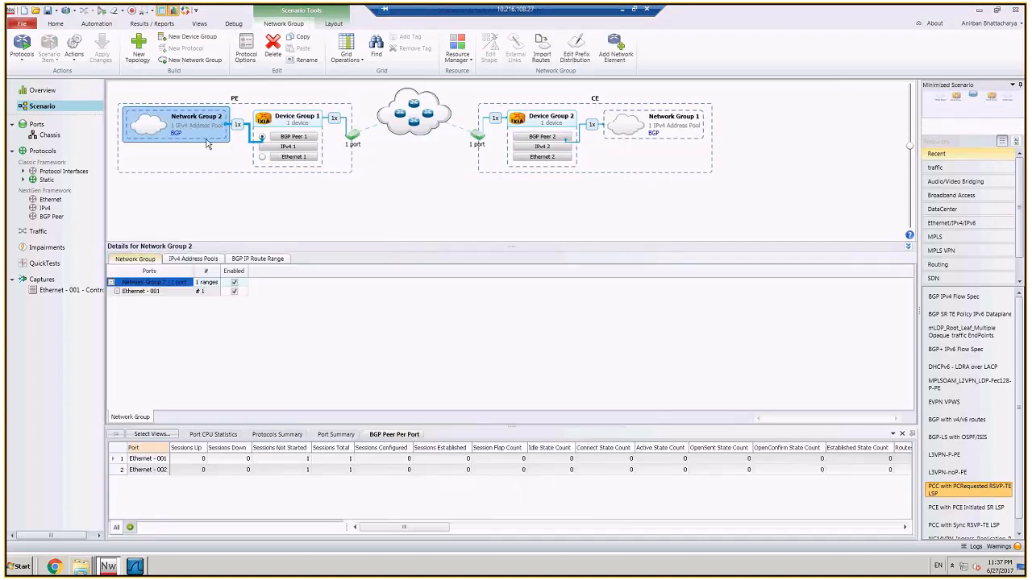
pyautogui.click(207, 259)
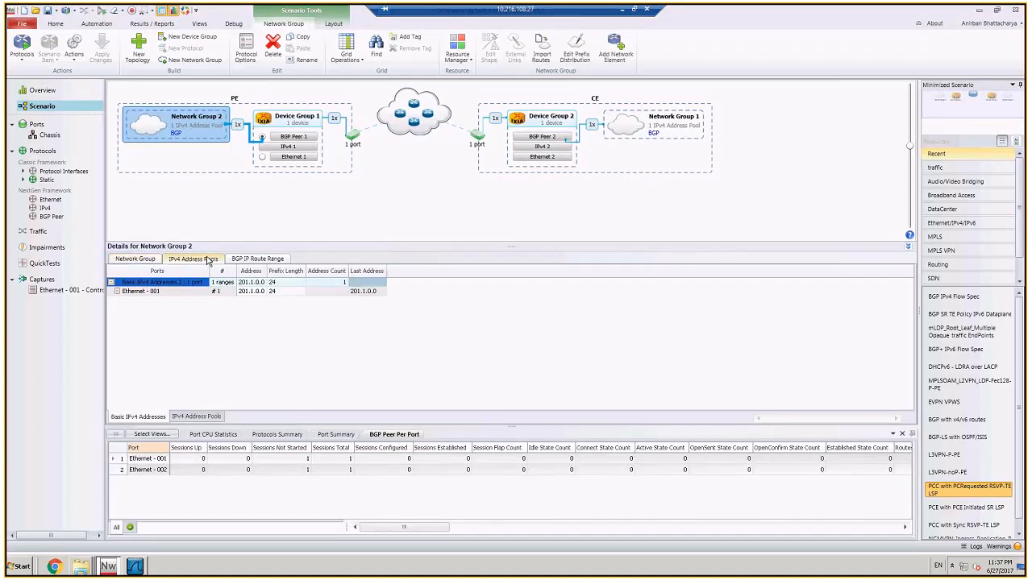
pyautogui.click(252, 283)
pyautogui.write('200')
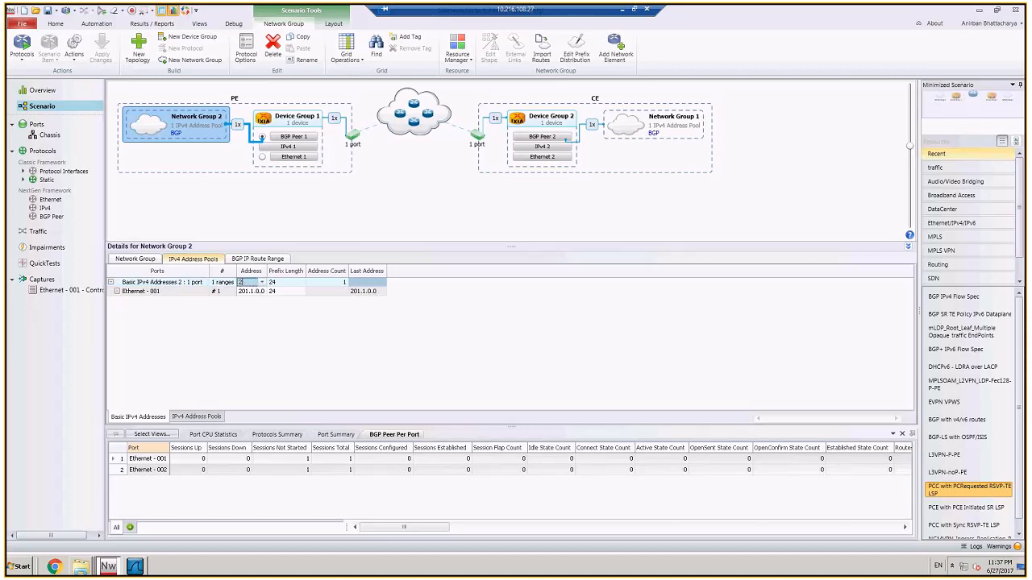
pyautogui.write('.1.1.1')
pyautogui.press('Return')
# Step: Create an L2-3 traffic item with Basic IPv4 Addresses 2 of PE's Network Group 2 as source, checking its endpoint addresses
pyautogui.click(60, 231)
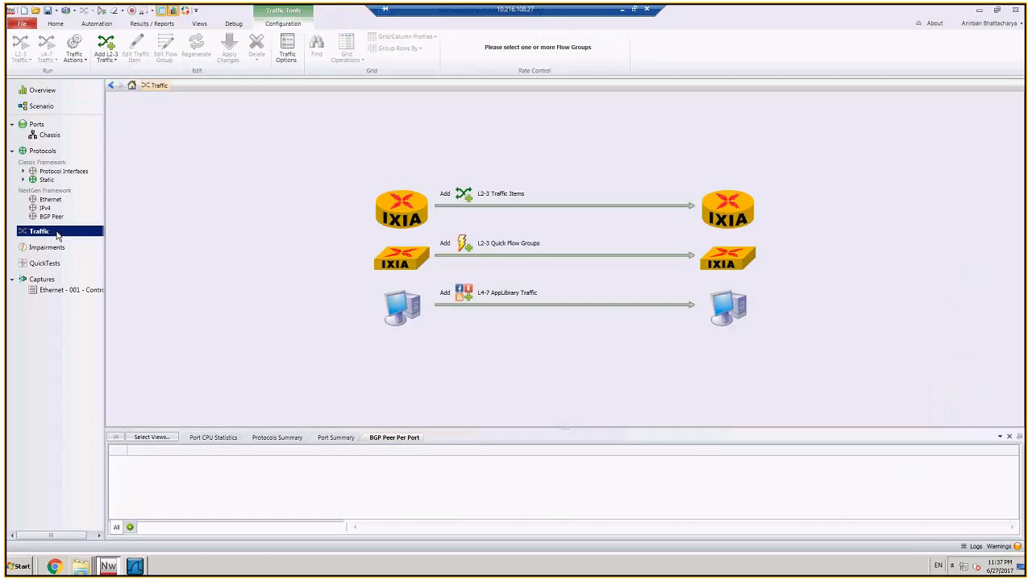
pyautogui.click(466, 203)
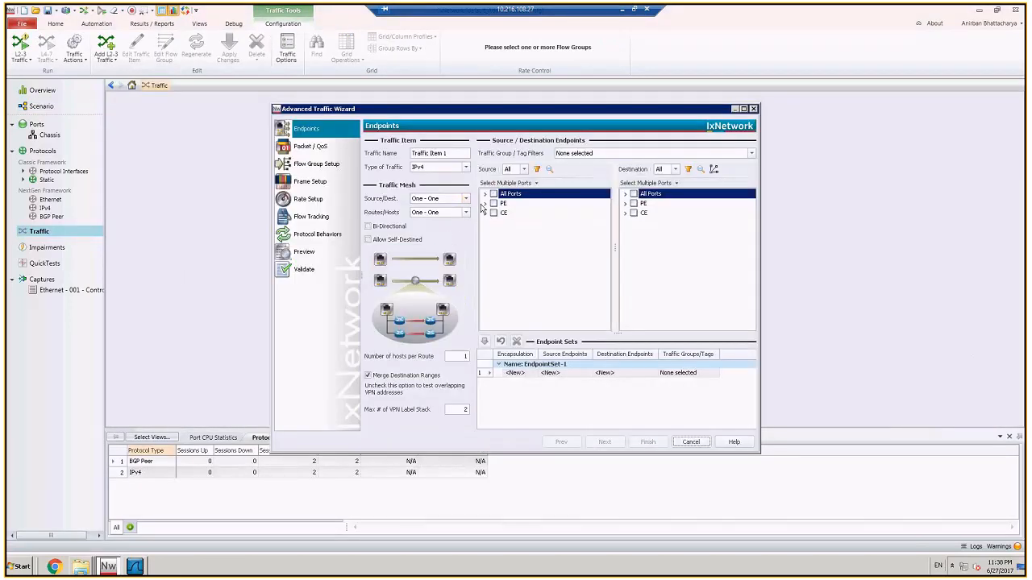
pyautogui.click(485, 203)
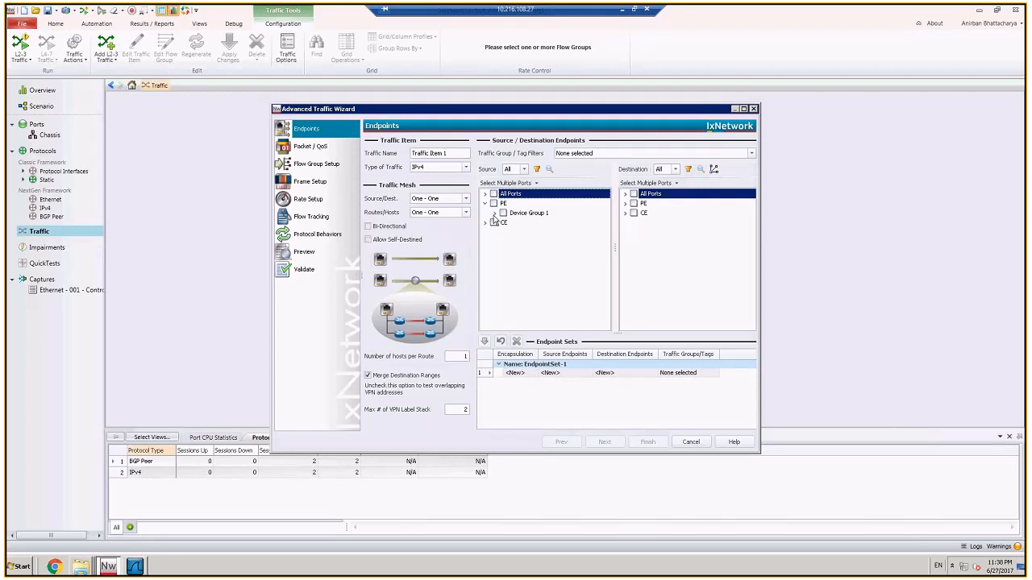
pyautogui.click(494, 213)
pyautogui.click(522, 232)
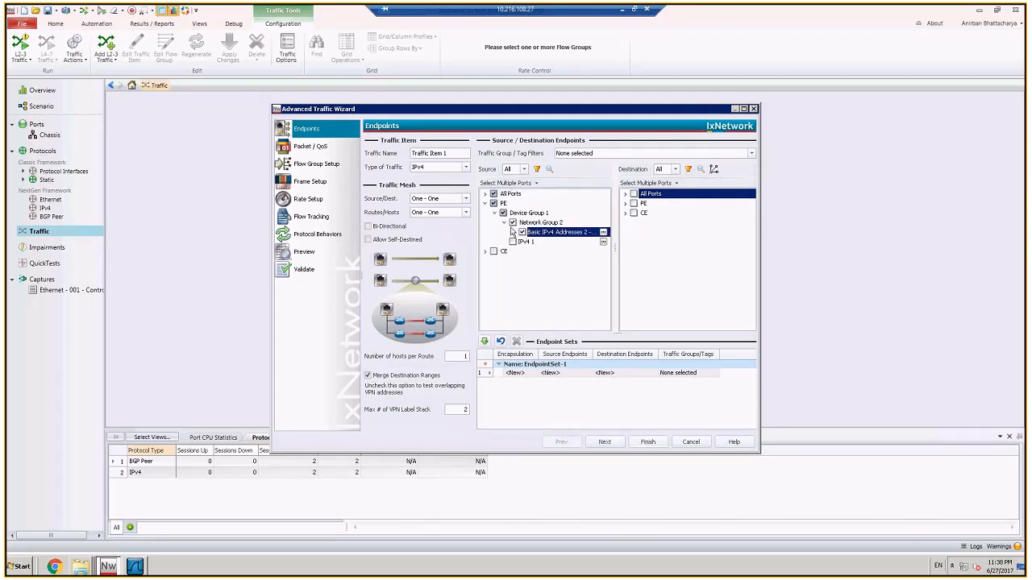
pyautogui.click(605, 233)
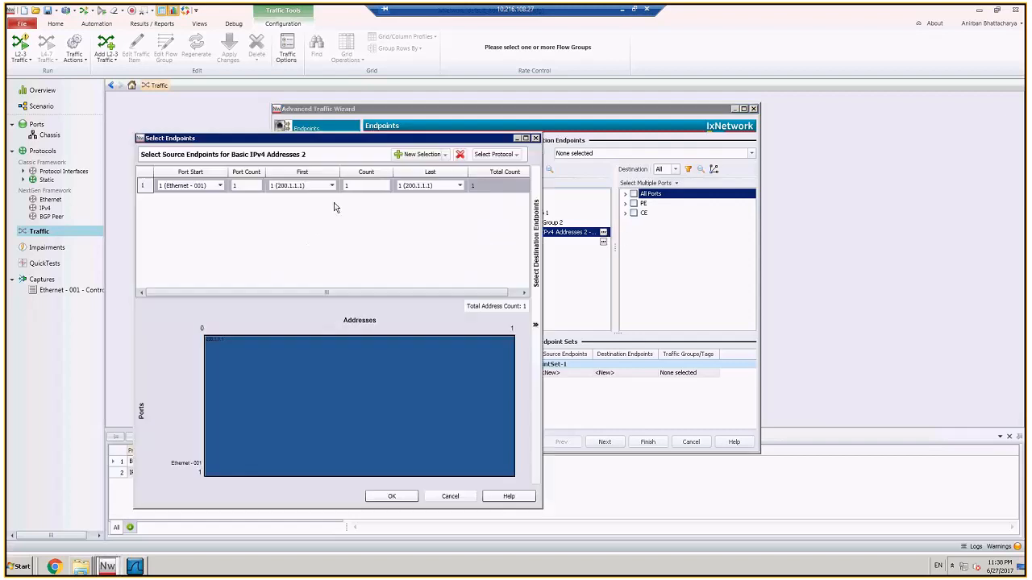
pyautogui.click(391, 496)
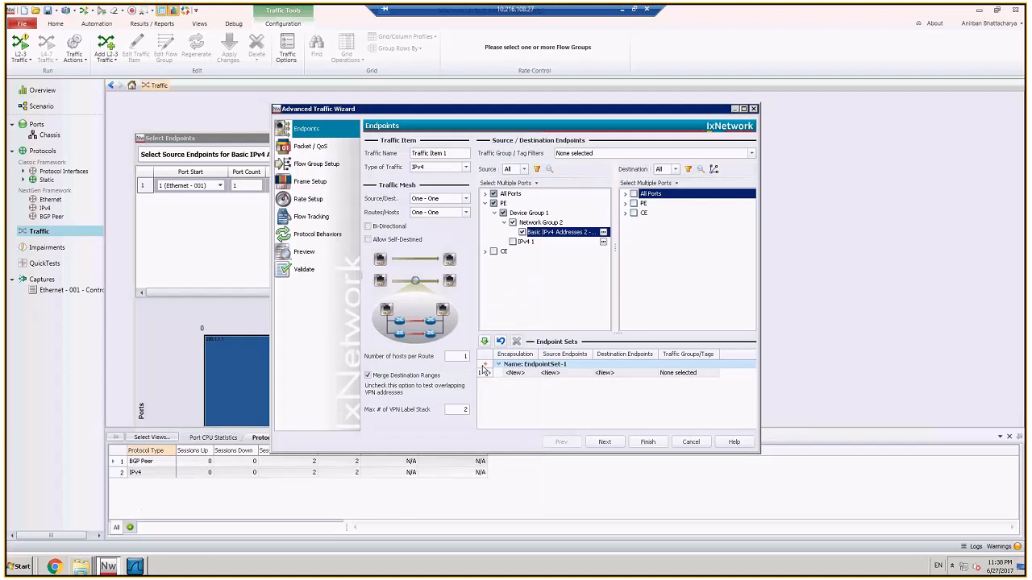
# Step: Select Basic IPv4 Addresses 1 of CE's Network Group 1 as the traffic destination and check its endpoint addresses
pyautogui.click(625, 214)
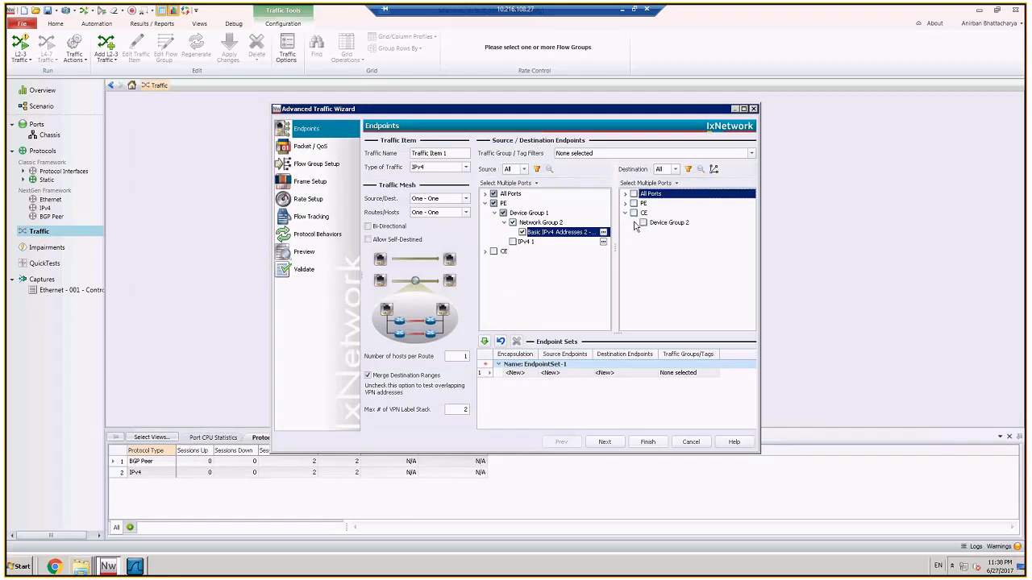
pyautogui.click(634, 223)
pyautogui.click(643, 232)
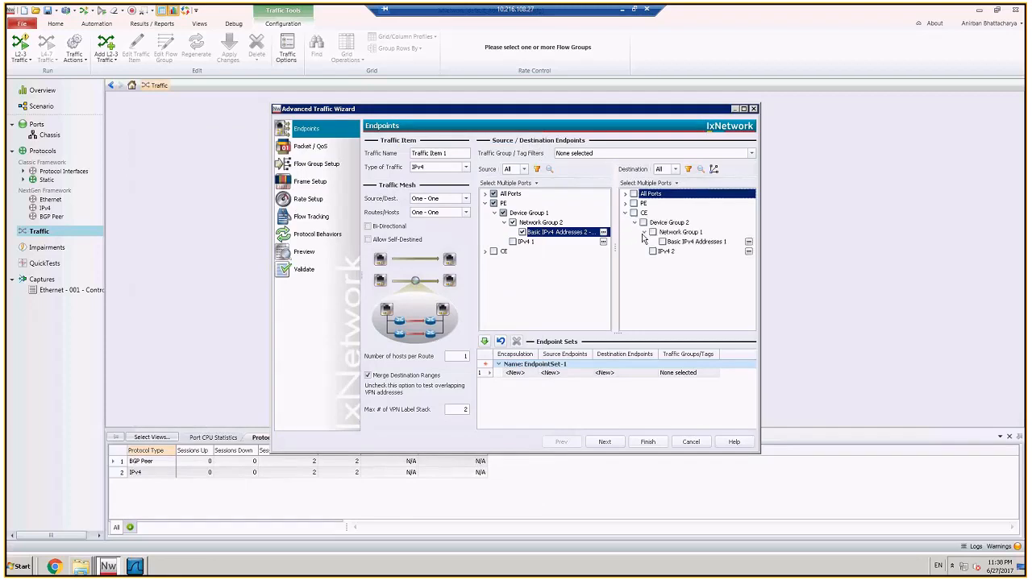
pyautogui.click(662, 241)
pyautogui.click(748, 243)
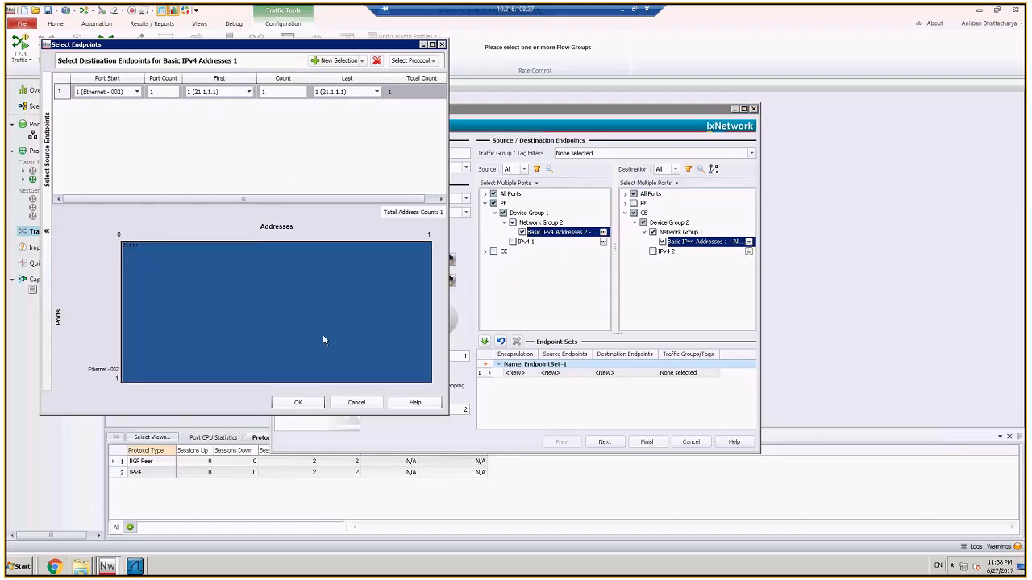
pyautogui.click(296, 403)
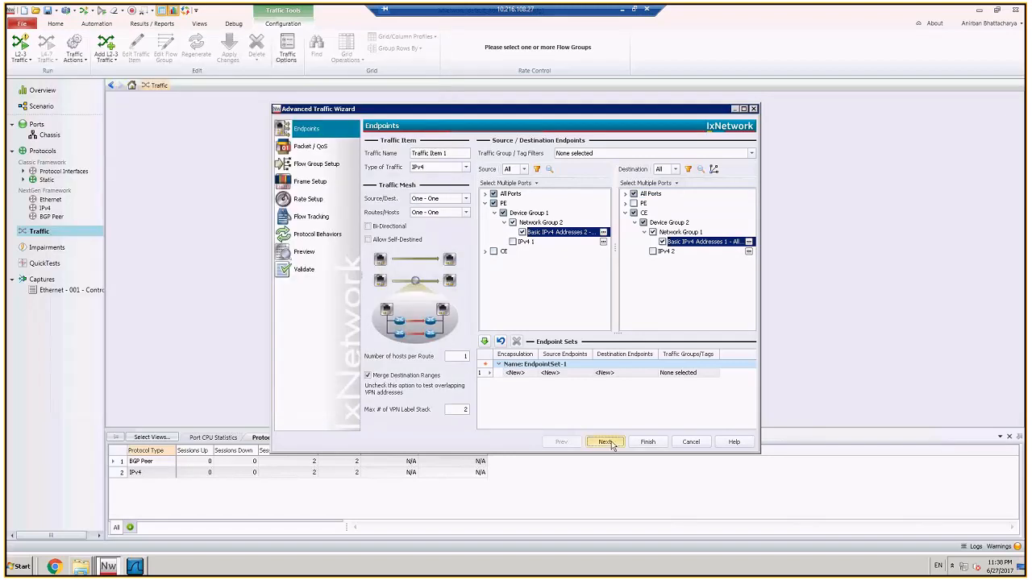
# Step: Insert a UDP protocol header before the payload in the traffic item's packet
pyautogui.click(604, 442)
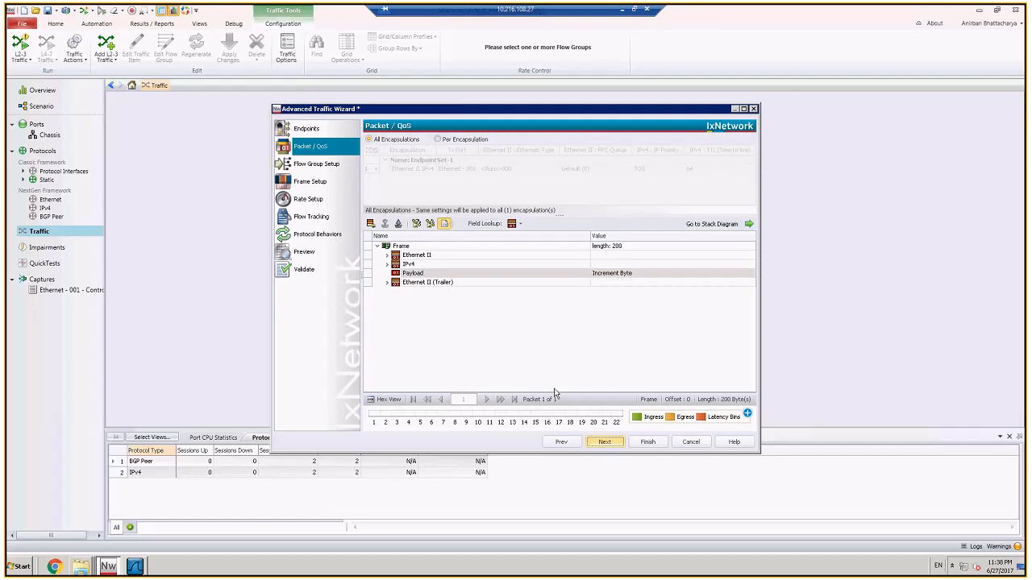
pyautogui.click(416, 274)
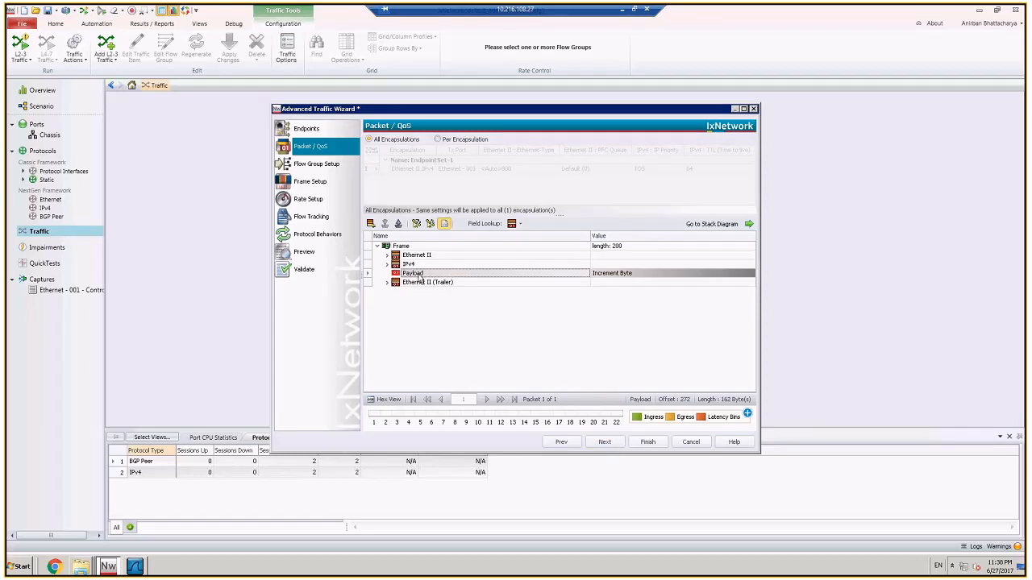
pyautogui.click(370, 224)
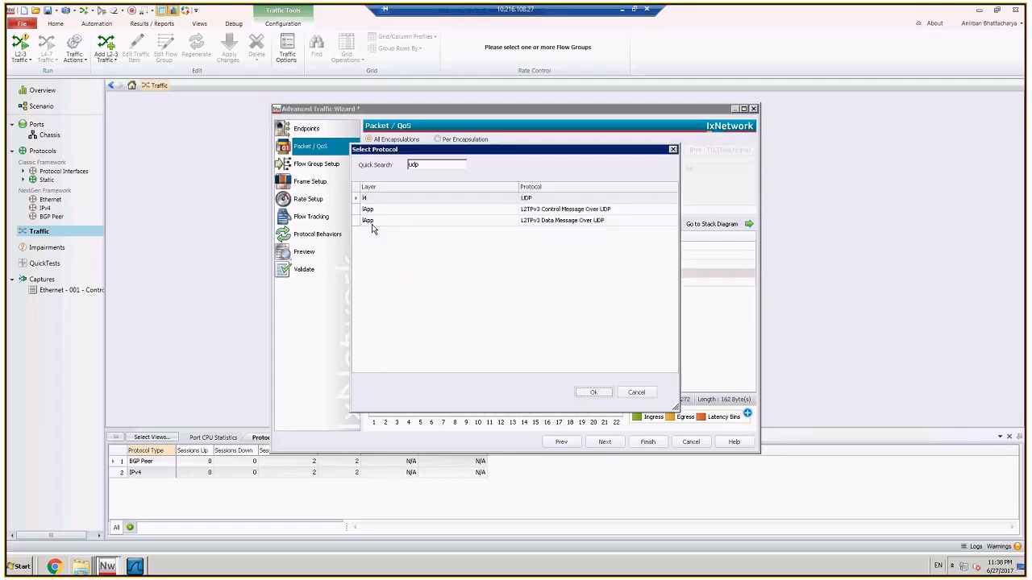
pyautogui.click(441, 197)
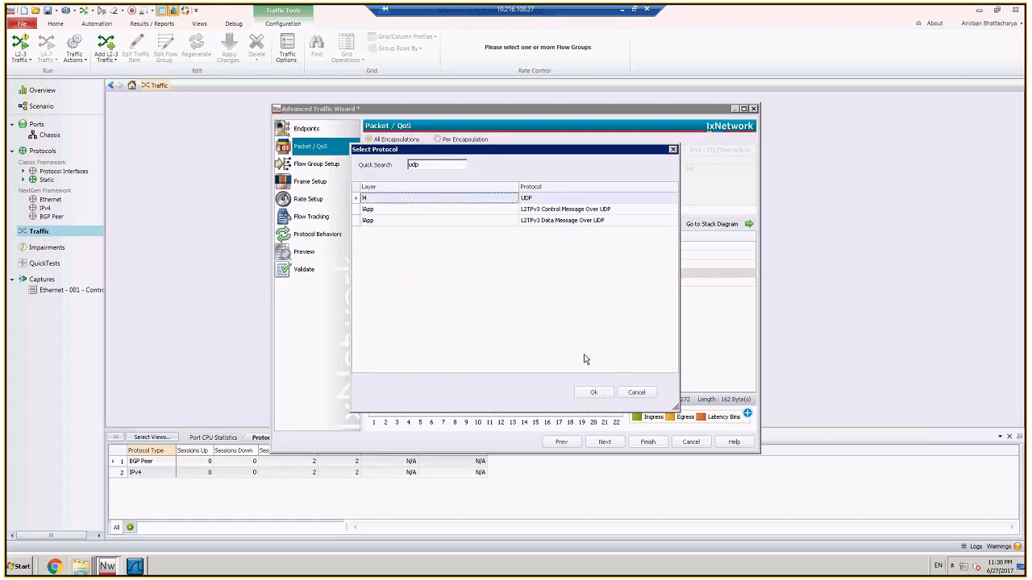
pyautogui.click(592, 393)
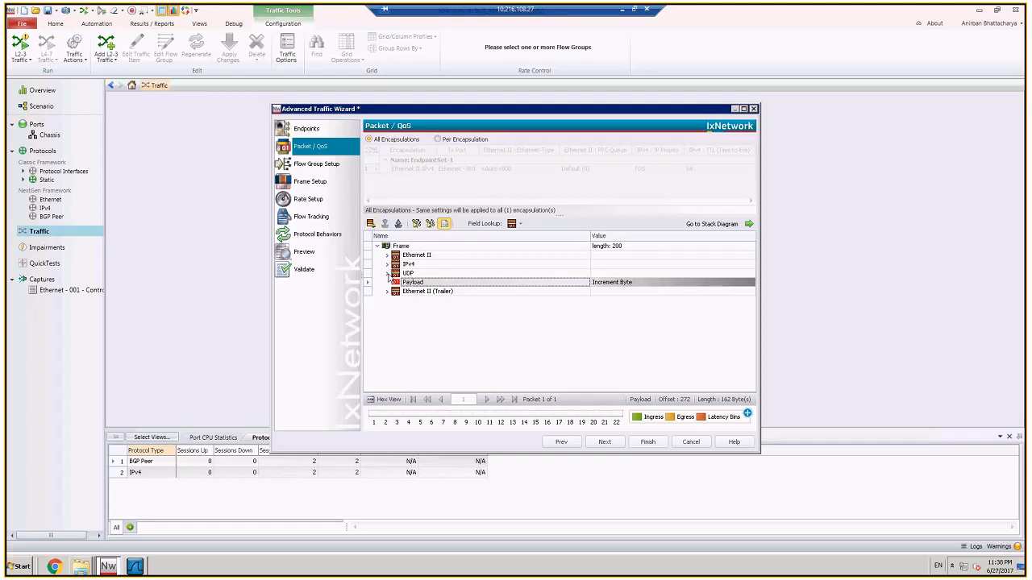
# Step: Set the destination port in the traffic item's UDP header to a single value of 2500
pyautogui.click(387, 273)
pyautogui.click(396, 282)
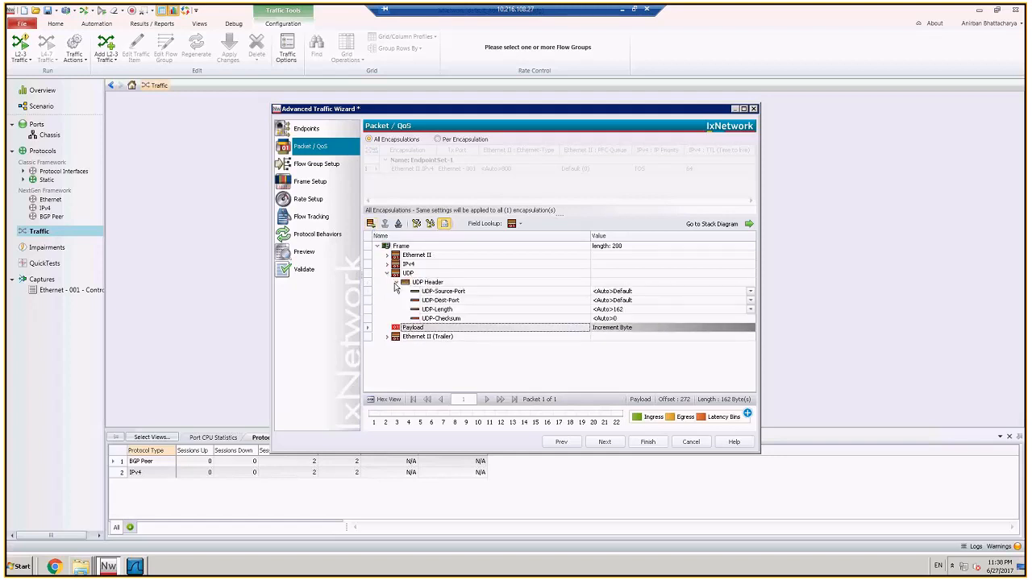
pyautogui.click(642, 300)
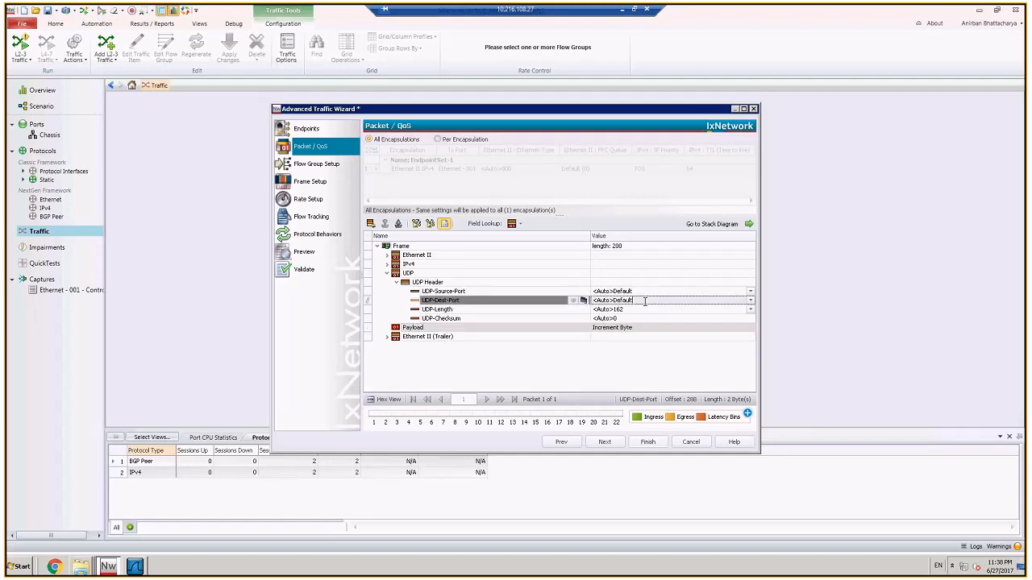
pyautogui.click(750, 300)
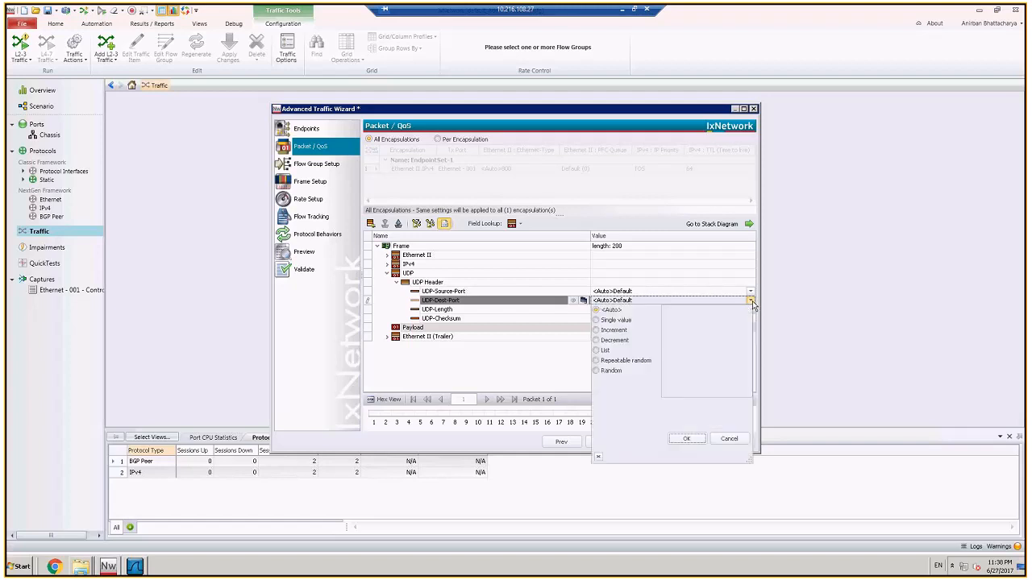
pyautogui.click(611, 321)
pyautogui.write('2500')
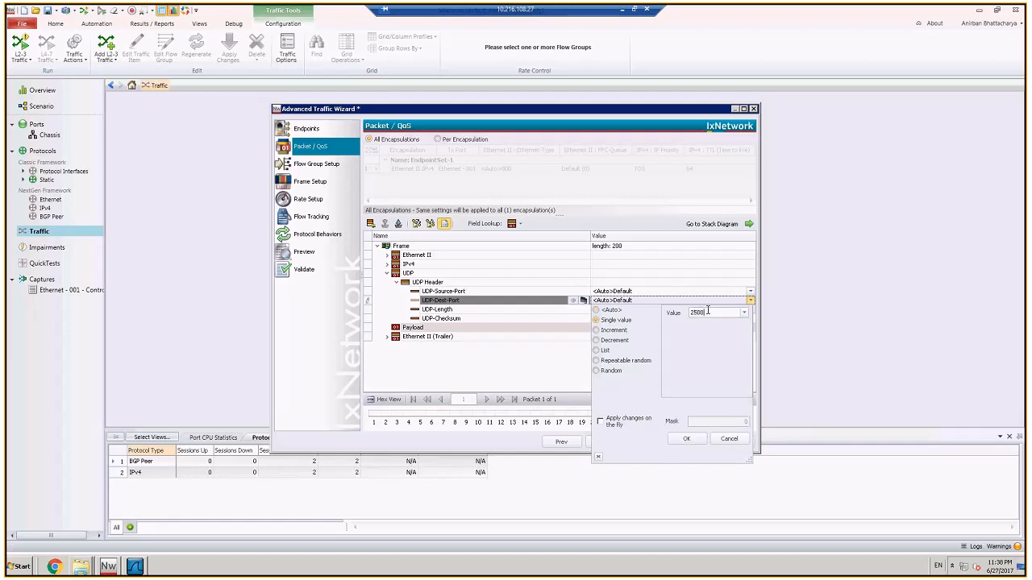
pyautogui.click(692, 439)
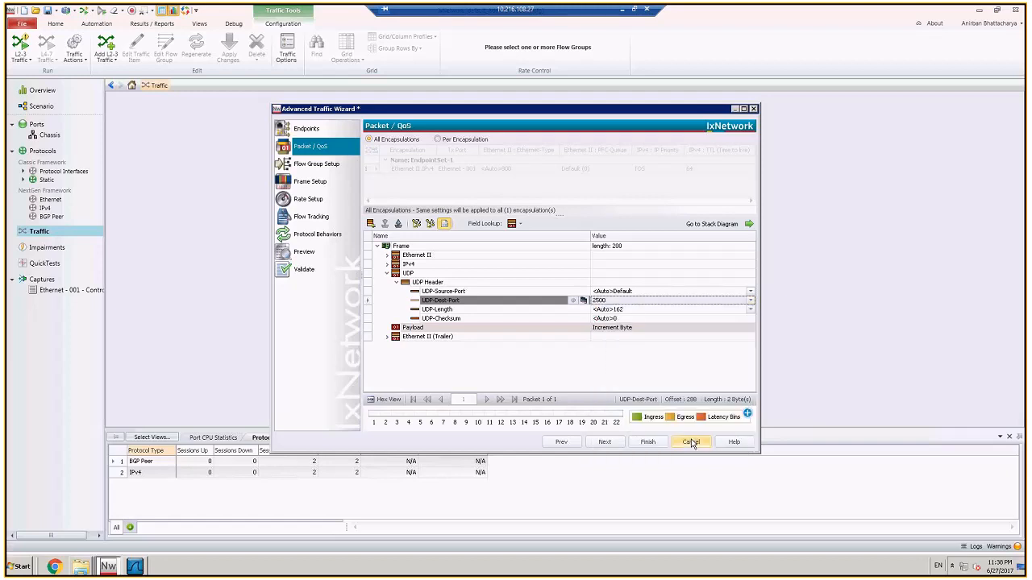
# Step: Keep the default flow group, frame and rate settings, and track the traffic item's flows by UDP destination port
pyautogui.click(604, 442)
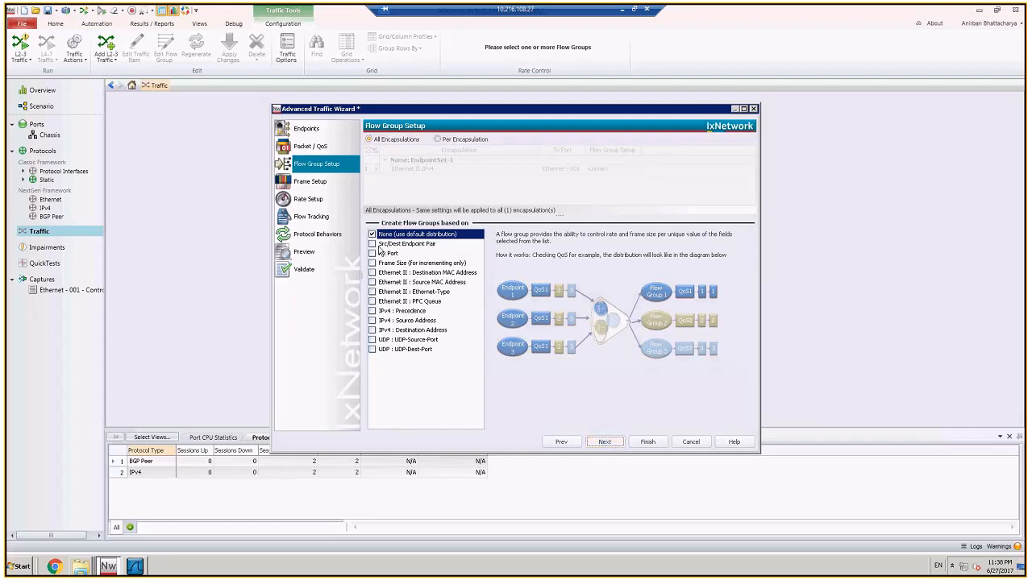
pyautogui.click(603, 442)
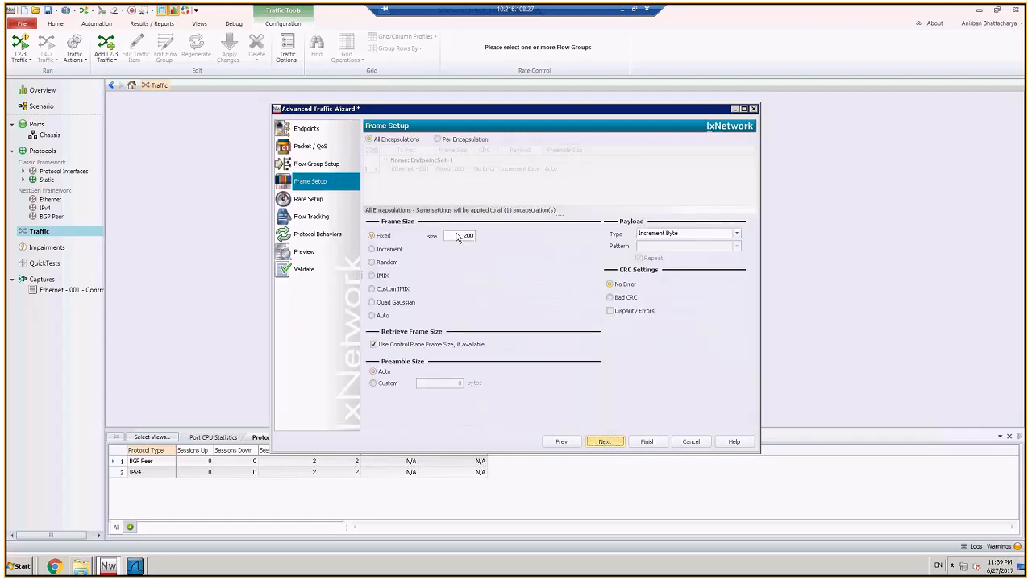
pyautogui.click(617, 443)
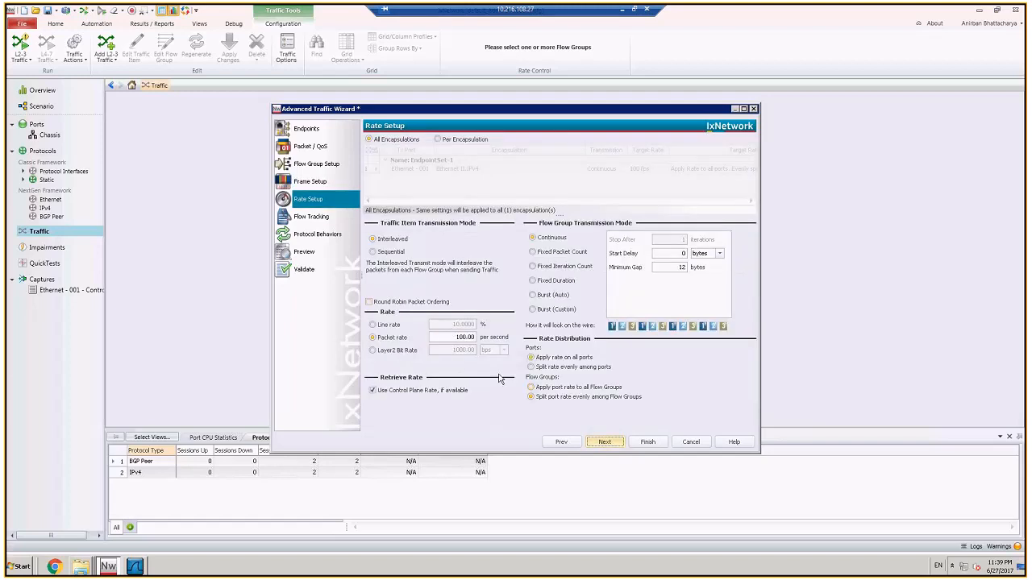
pyautogui.click(605, 442)
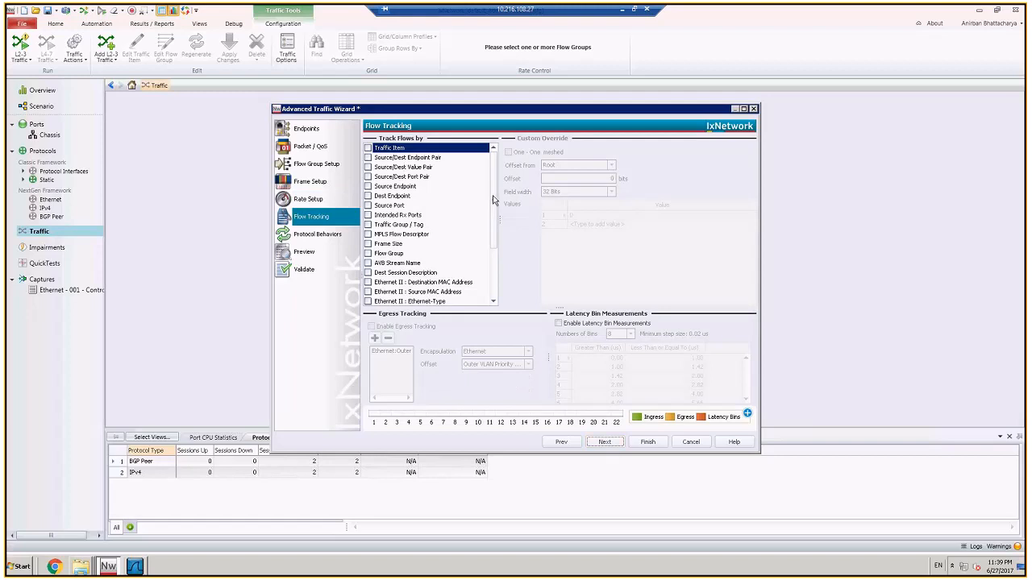
pyautogui.scroll(-3, 435, 242)
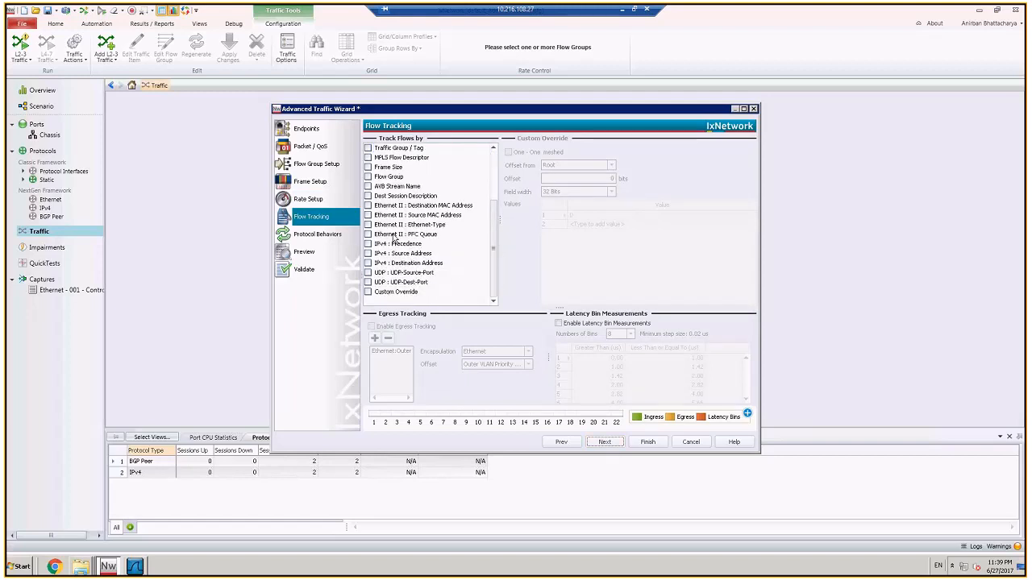
pyautogui.click(368, 284)
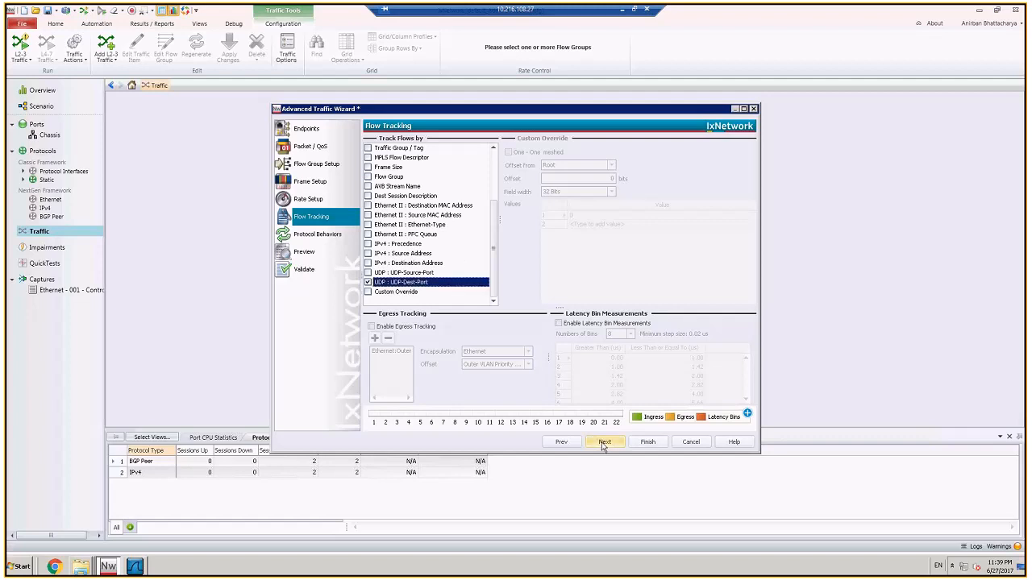
# Step: Recheck the flow tracking selections, keep the default protocol behaviors, and finish creating the traffic item
pyautogui.click(603, 441)
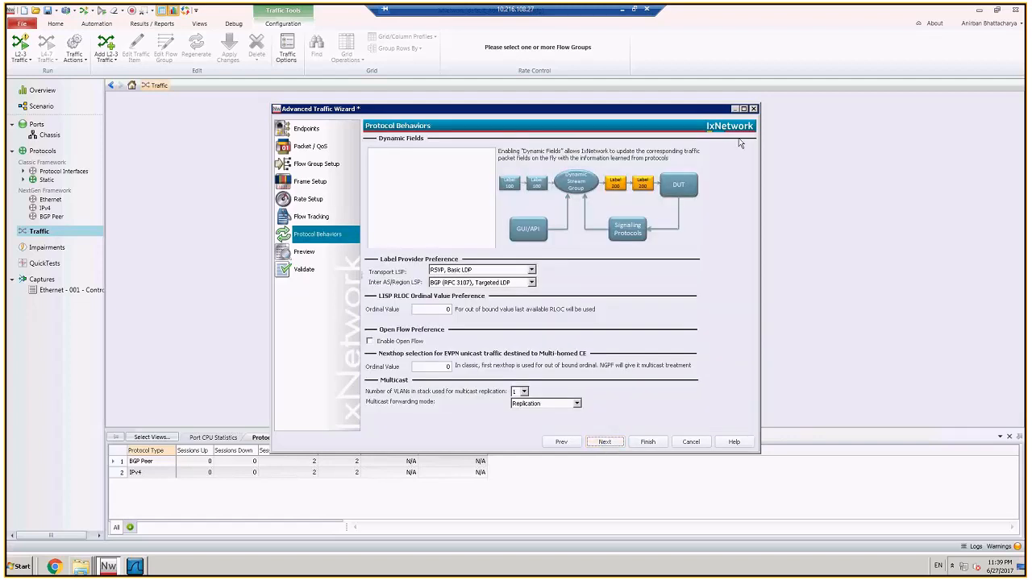
pyautogui.click(614, 446)
pyautogui.click(566, 443)
pyautogui.click(566, 442)
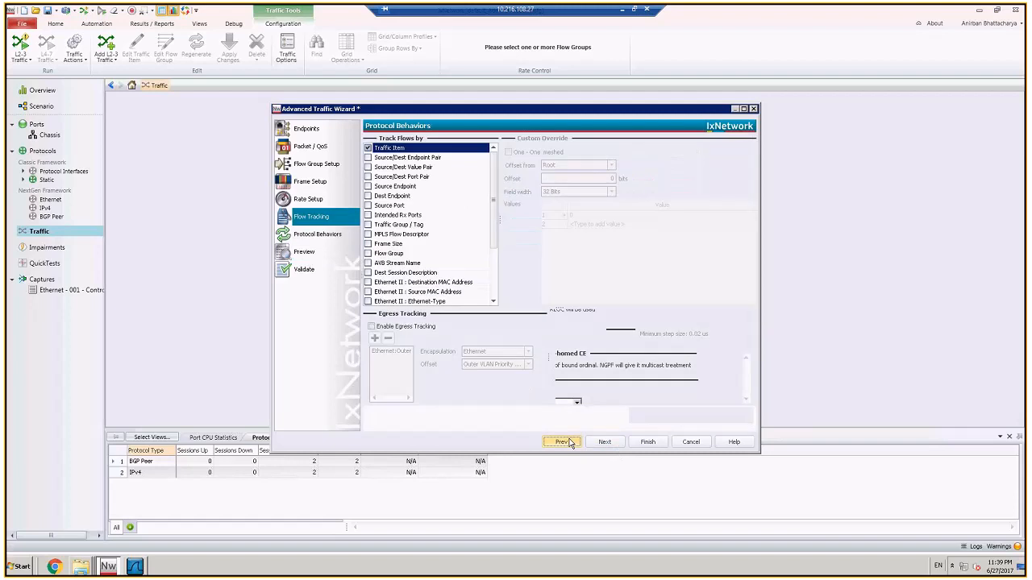
pyautogui.scroll(-3, 468, 242)
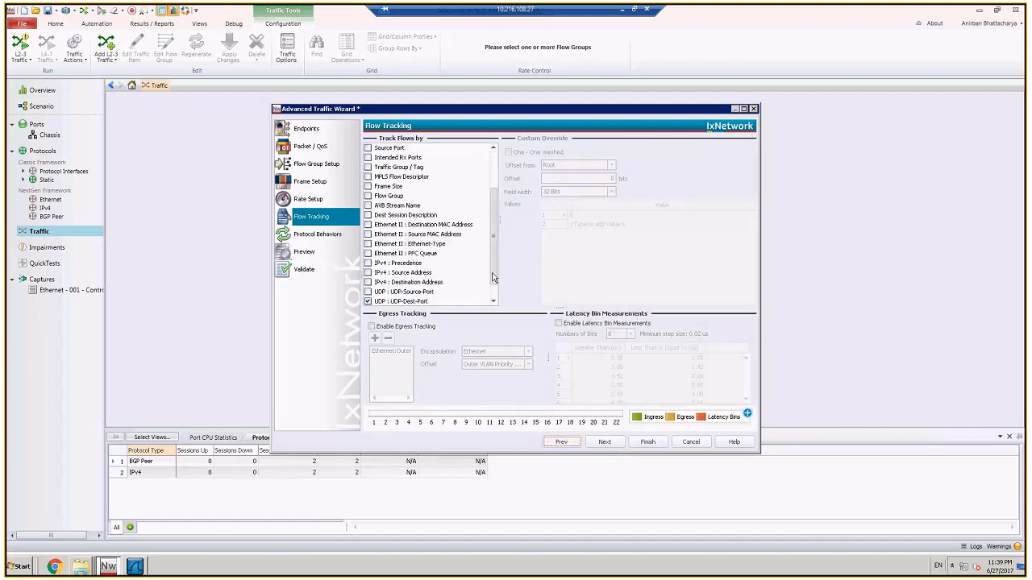
pyautogui.click(620, 445)
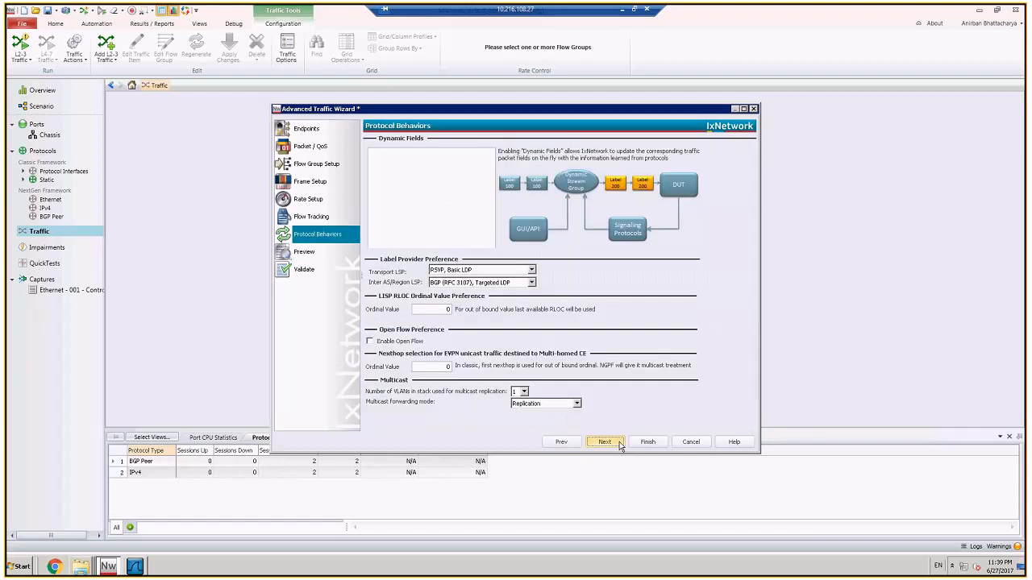
pyautogui.click(620, 444)
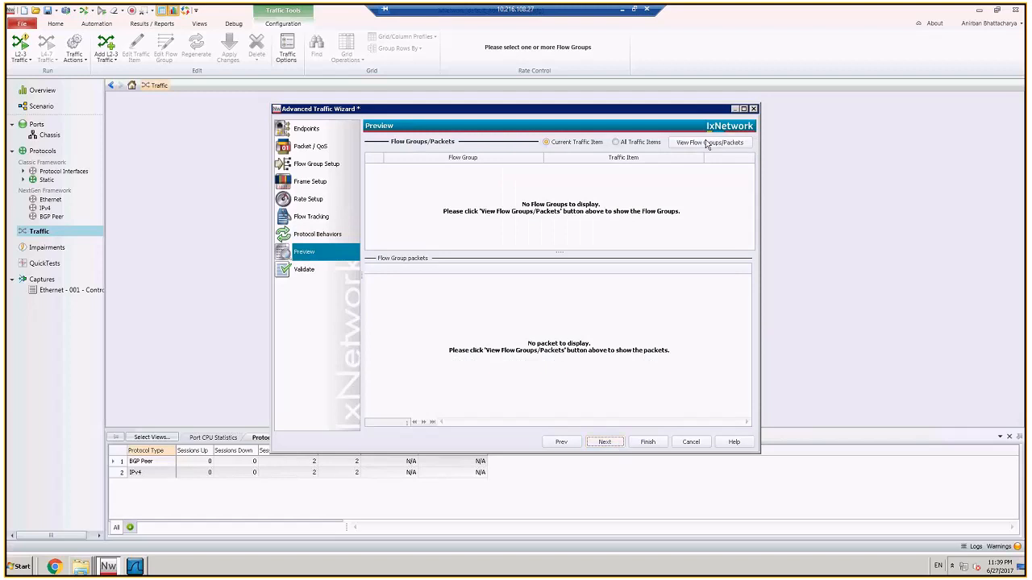
pyautogui.click(647, 443)
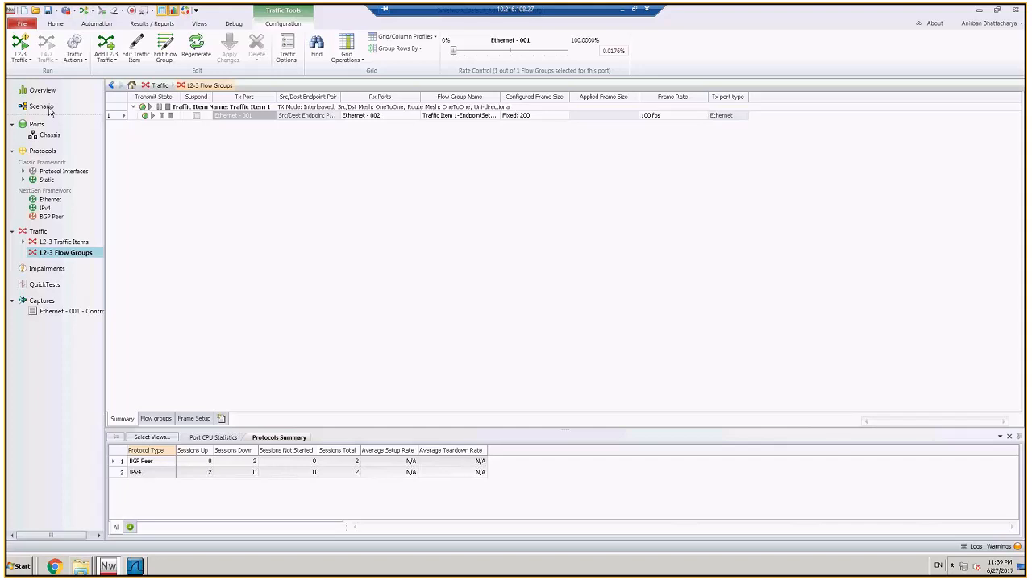
# Step: Check the session states in the scenario, and clear the warning on Traffic Item 1 in the L2-3 traffic items
pyautogui.click(41, 106)
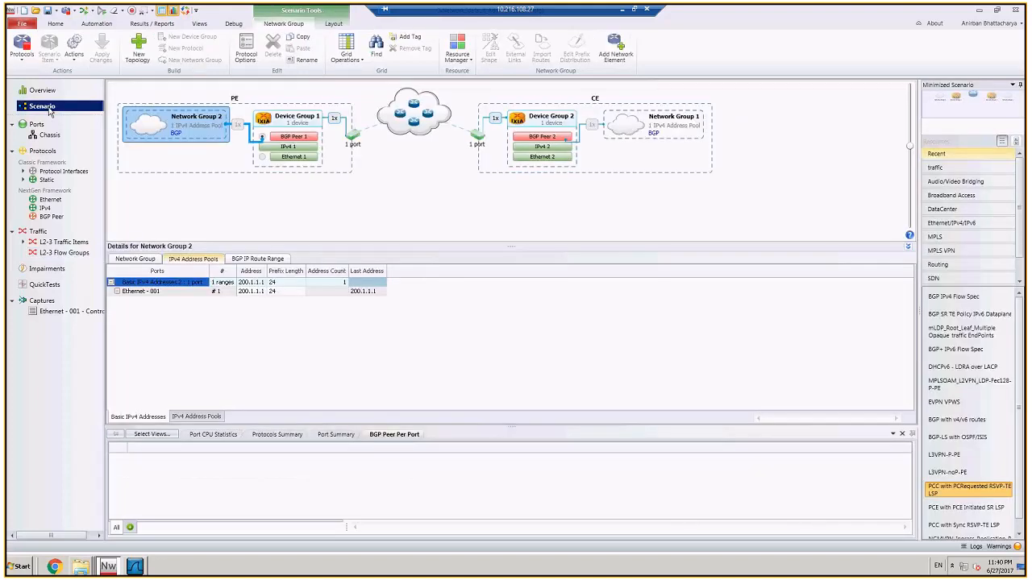
pyautogui.click(66, 244)
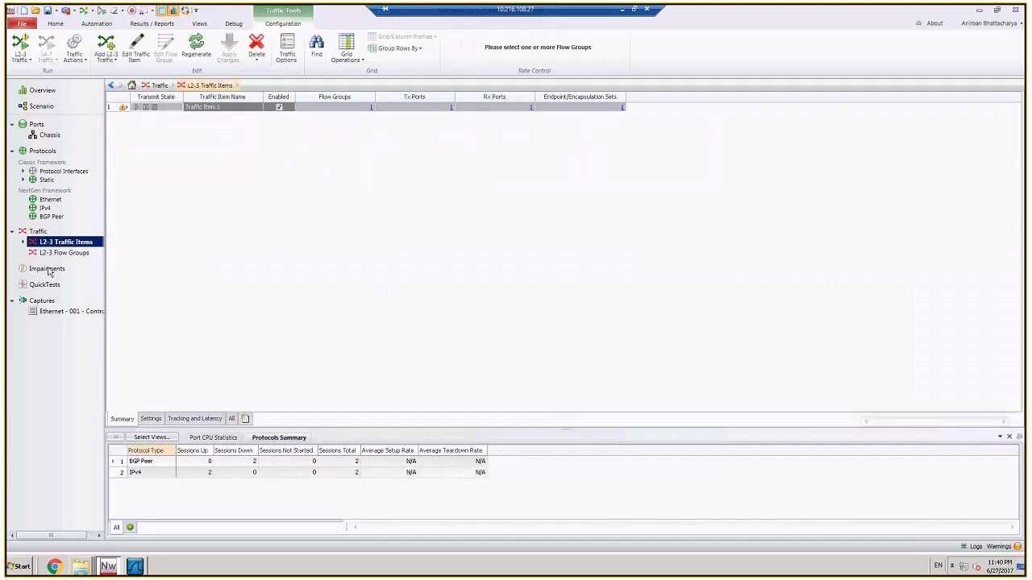
pyautogui.click(115, 108)
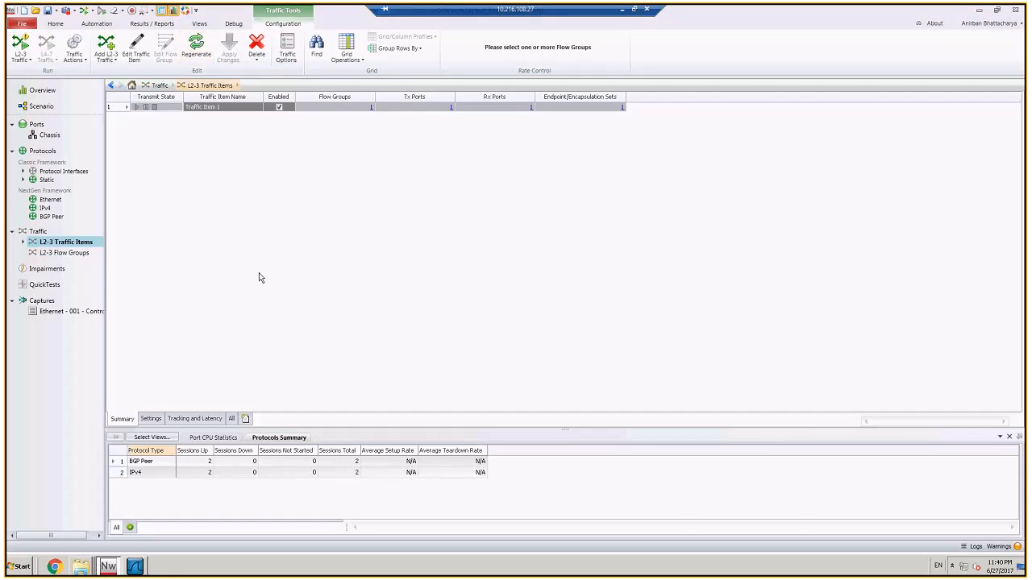
# Step: Stop all protocols in the scenario and enable the IPv6 Unicast Flow Spec capability on CE's BGP Peer 2
pyautogui.click(42, 107)
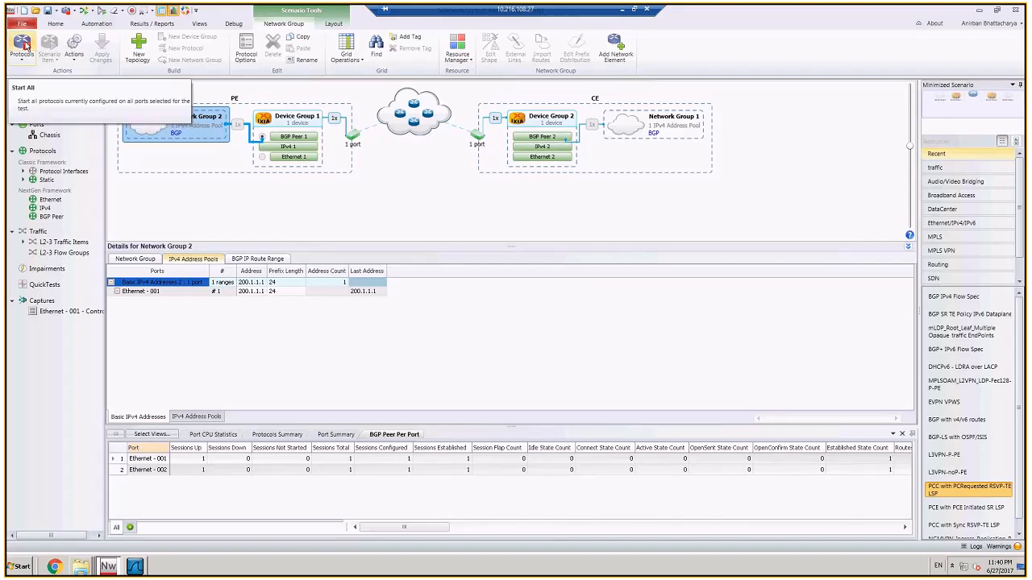
pyautogui.click(24, 44)
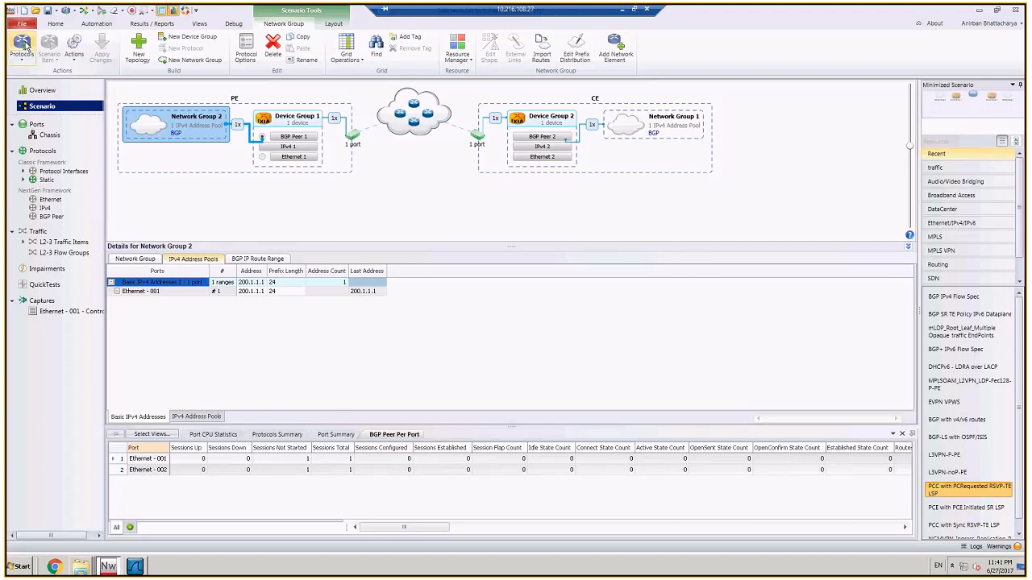
pyautogui.click(538, 138)
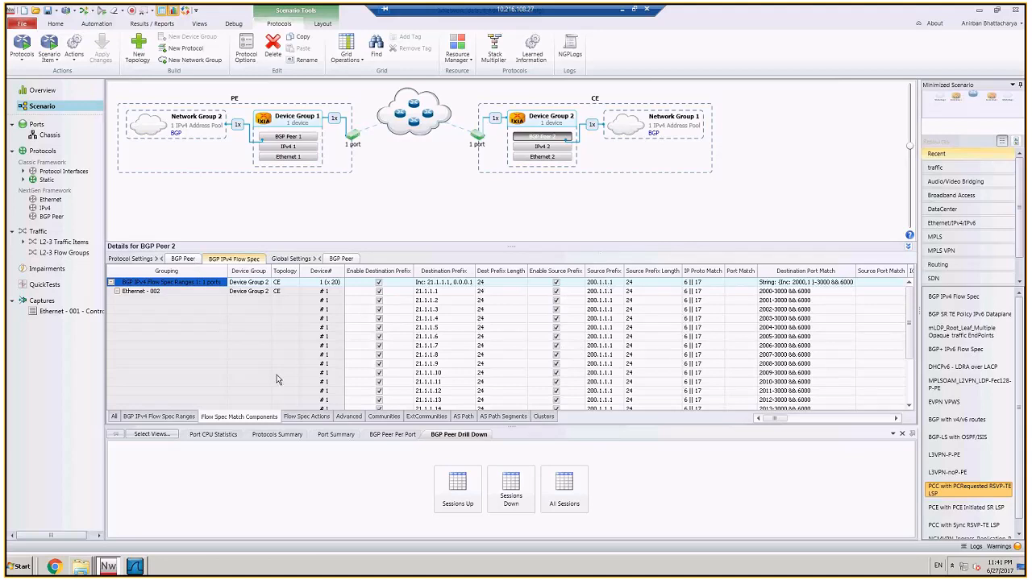
pyautogui.click(183, 259)
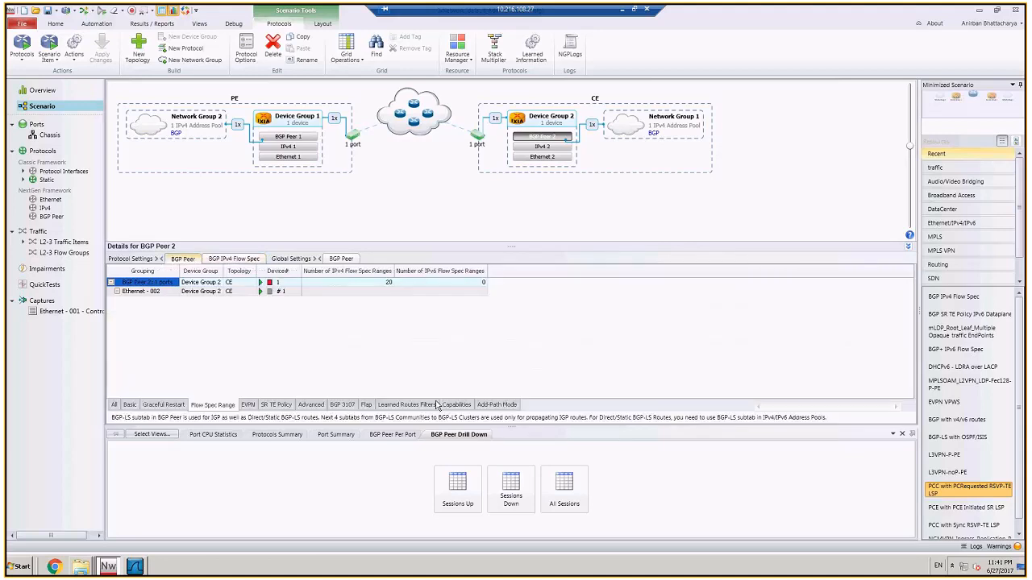
pyautogui.moveTo(826, 410); pyautogui.dragTo(842, 408)
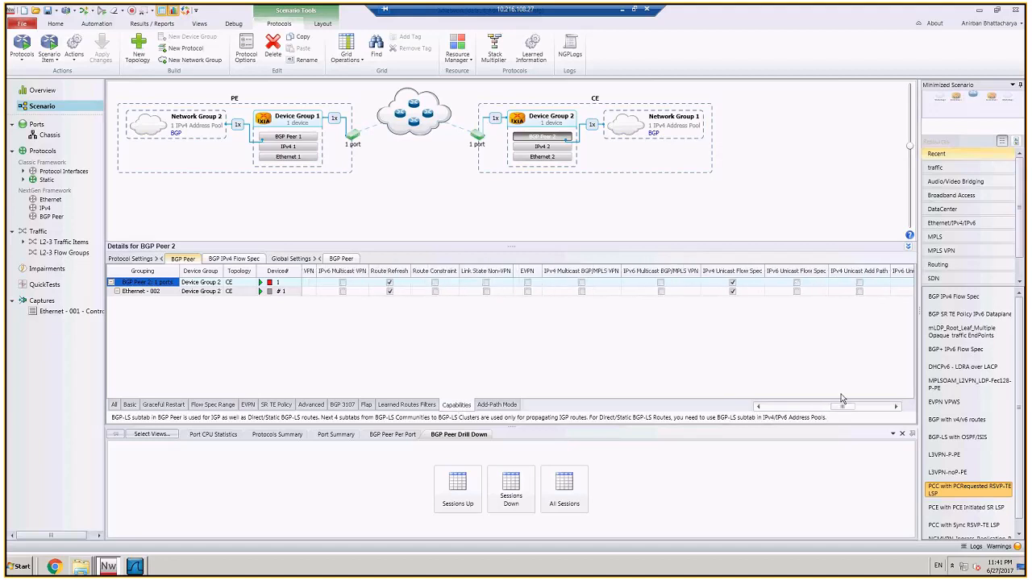
pyautogui.click(795, 283)
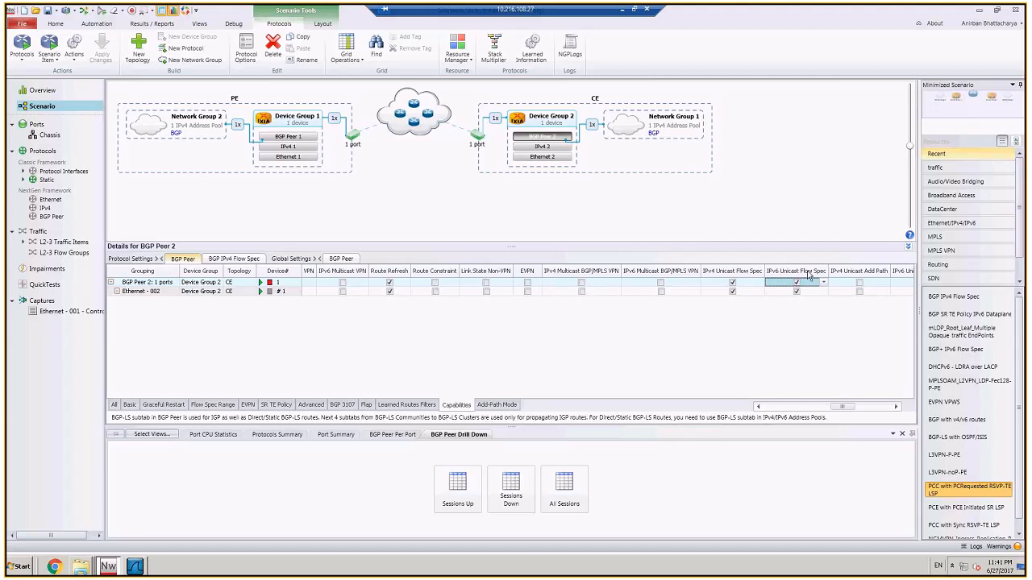
# Step: Enable the IPv6 Unicast Flow Spec capability on PE's BGP Peer 1
pyautogui.click(287, 137)
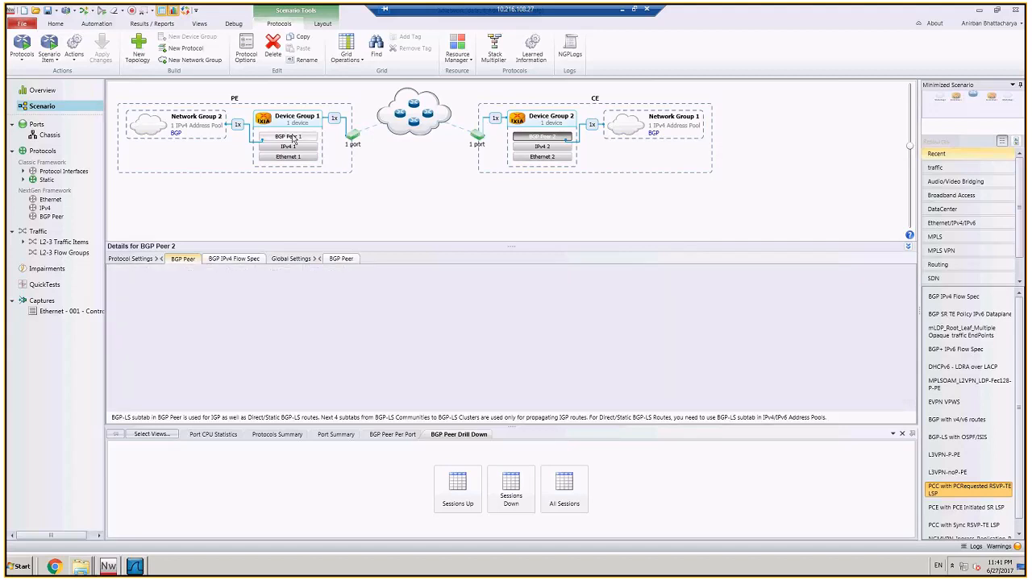
pyautogui.moveTo(780, 407); pyautogui.dragTo(833, 409)
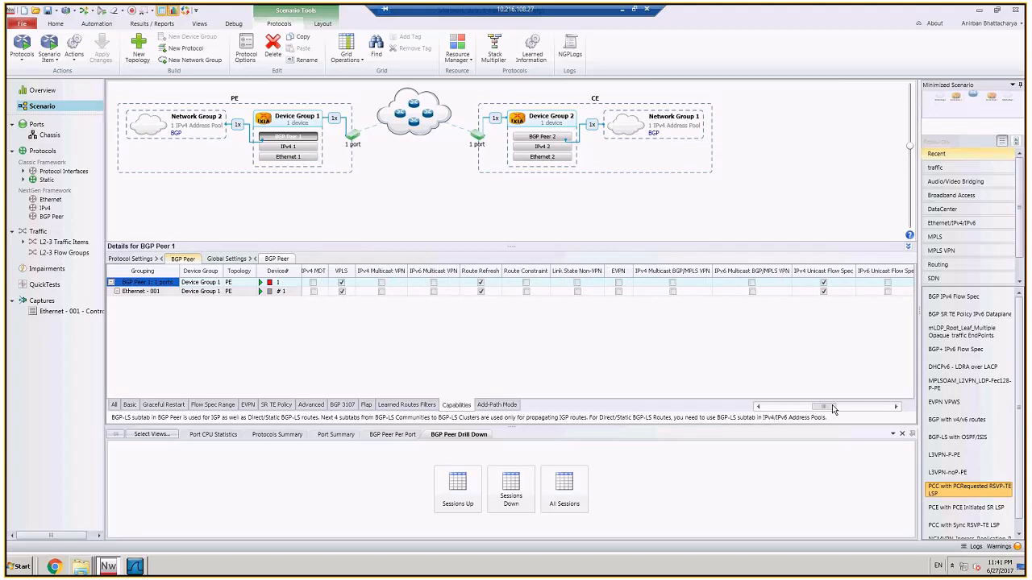
pyautogui.click(892, 284)
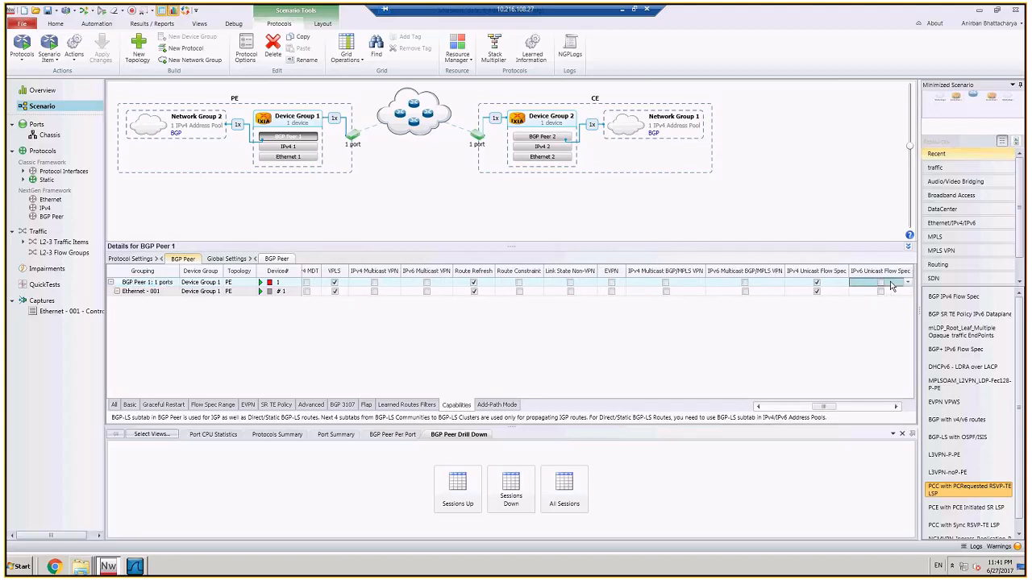
pyautogui.click(890, 284)
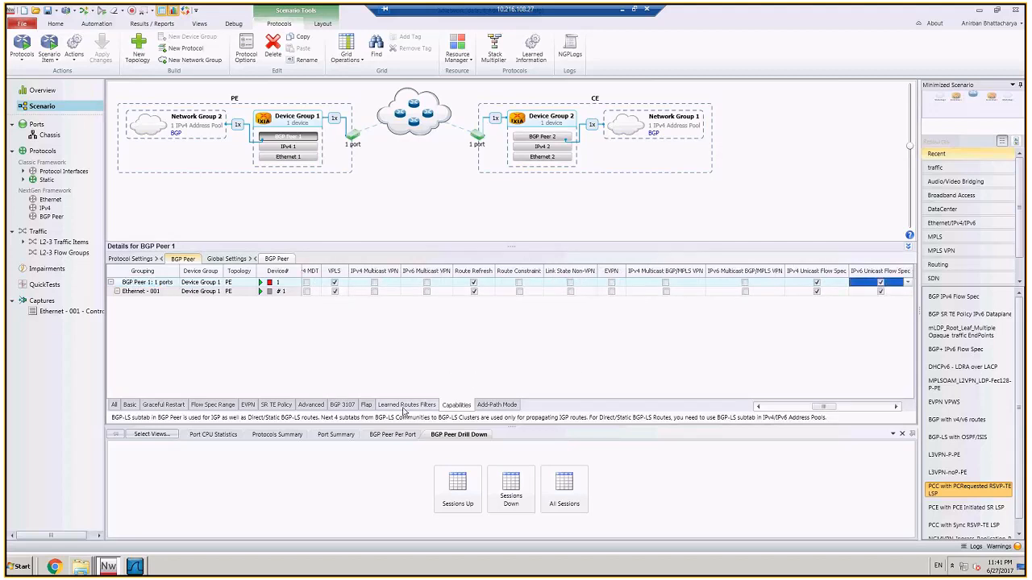
# Step: Enable the IPv6 Unicast Flow Spec filter in the learned routes filters of PE's BGP Peer 1
pyautogui.click(405, 407)
pyautogui.click(836, 408)
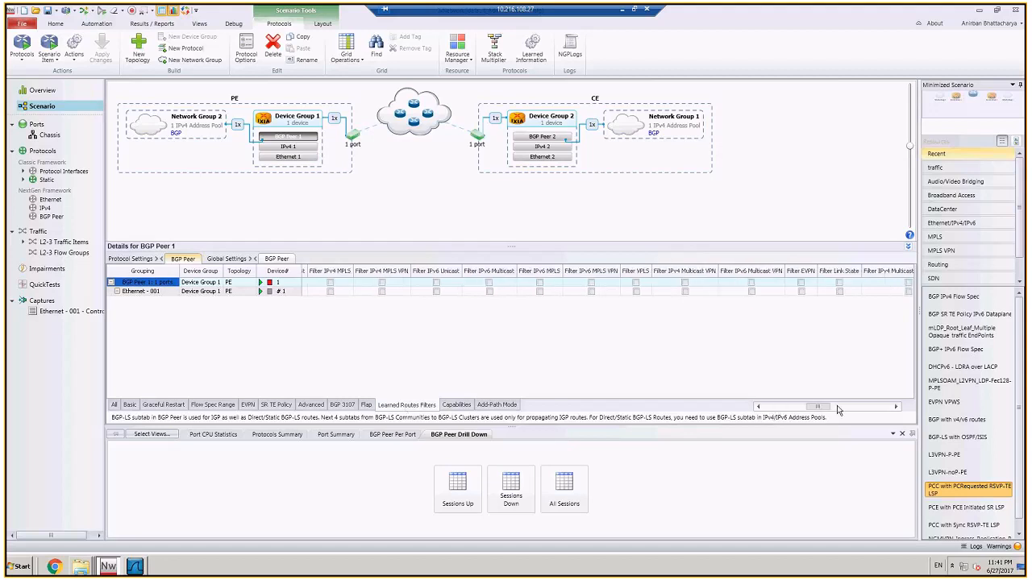
pyautogui.click(837, 409)
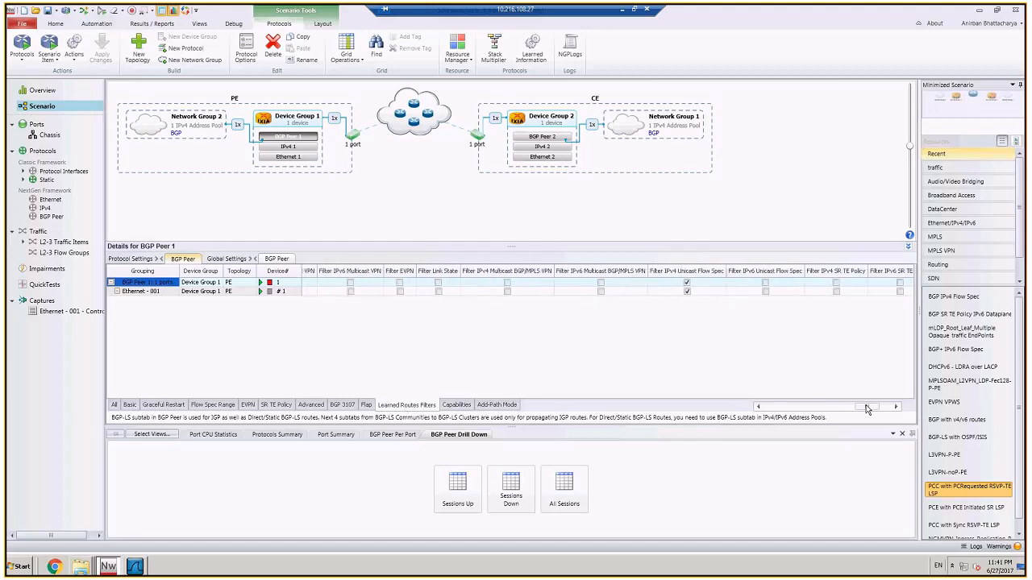
pyautogui.click(766, 285)
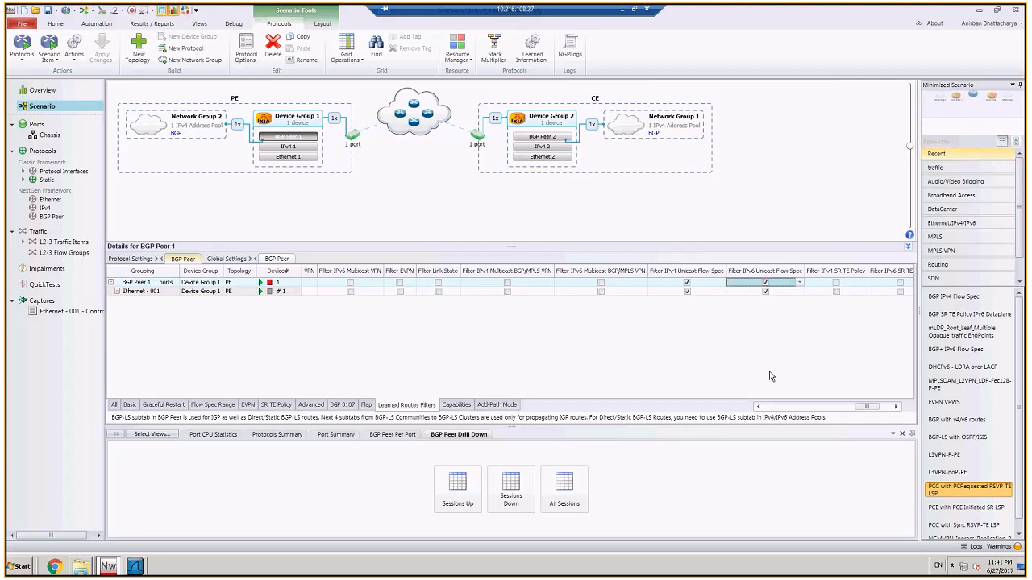
pyautogui.click(868, 408)
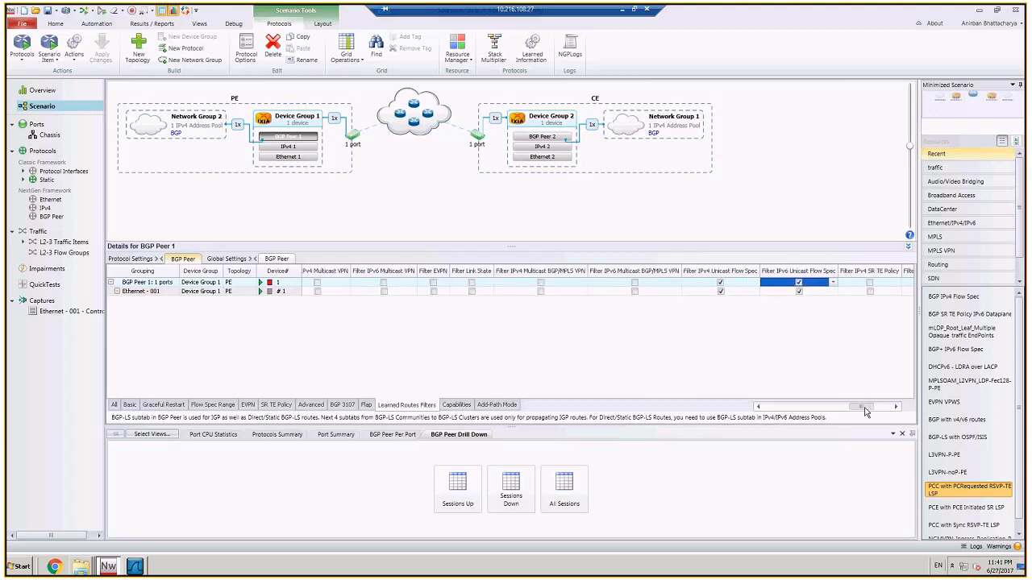
pyautogui.moveTo(864, 409)
pyautogui.mouseDown()
pyautogui.moveTo(836, 409)
pyautogui.moveTo(870, 409)
pyautogui.mouseUp()
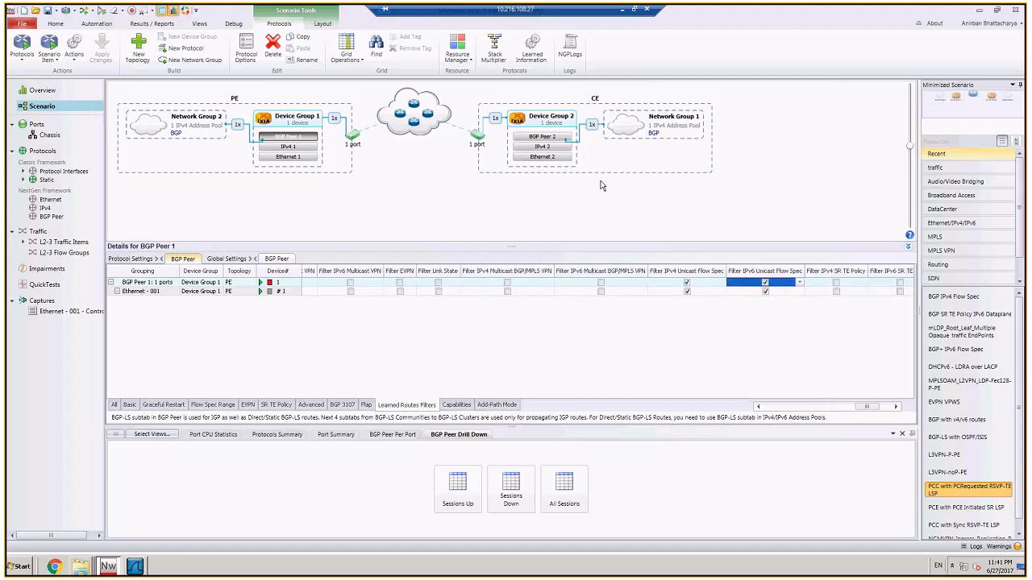
# Step: Set the number of IPv6 Flow Spec ranges on CE's BGP Peer 2 to 10
pyautogui.click(547, 139)
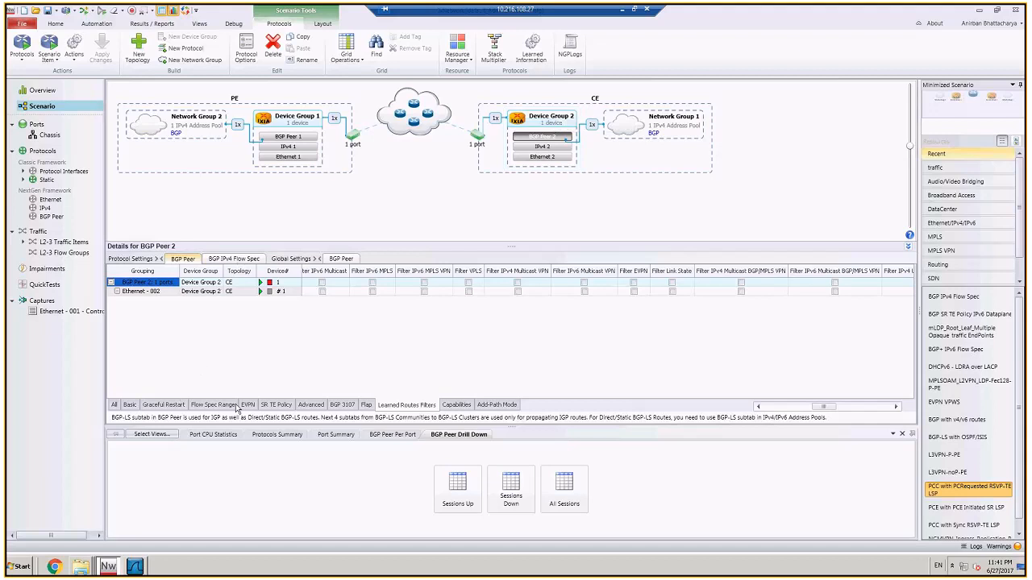
pyautogui.click(211, 404)
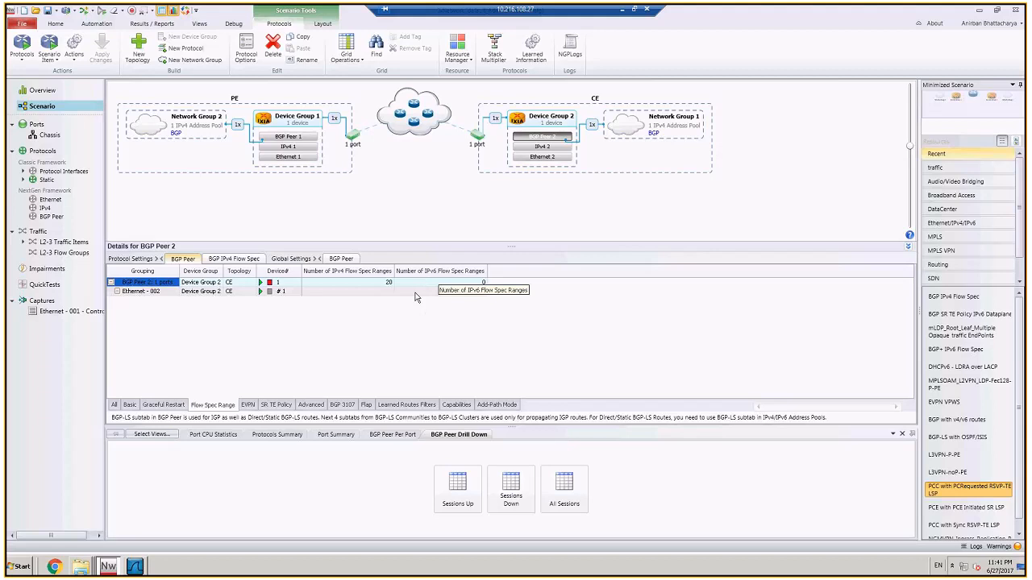
pyautogui.click(469, 282)
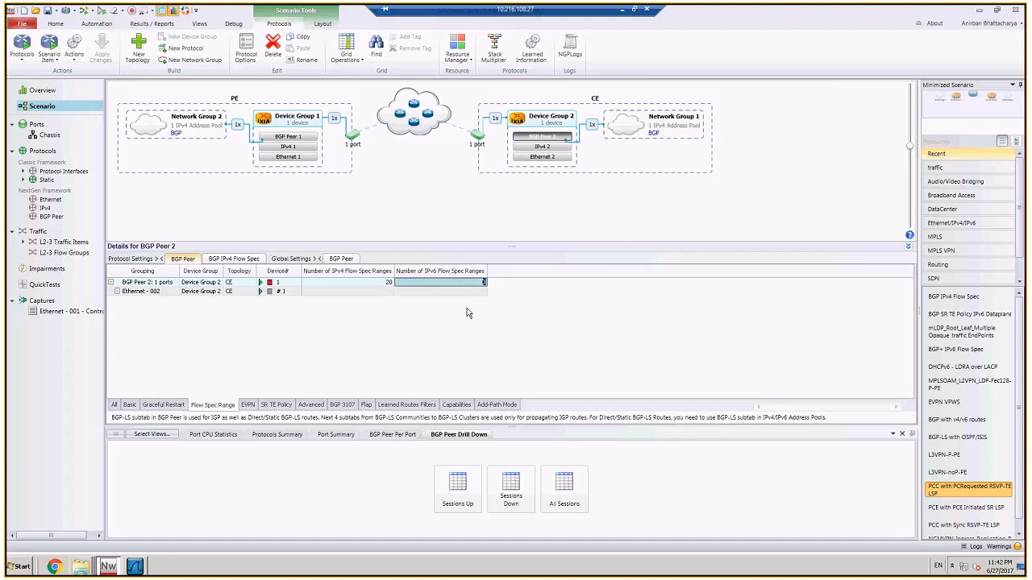
pyautogui.write('1')
pyautogui.write('0')
pyautogui.press('Return')
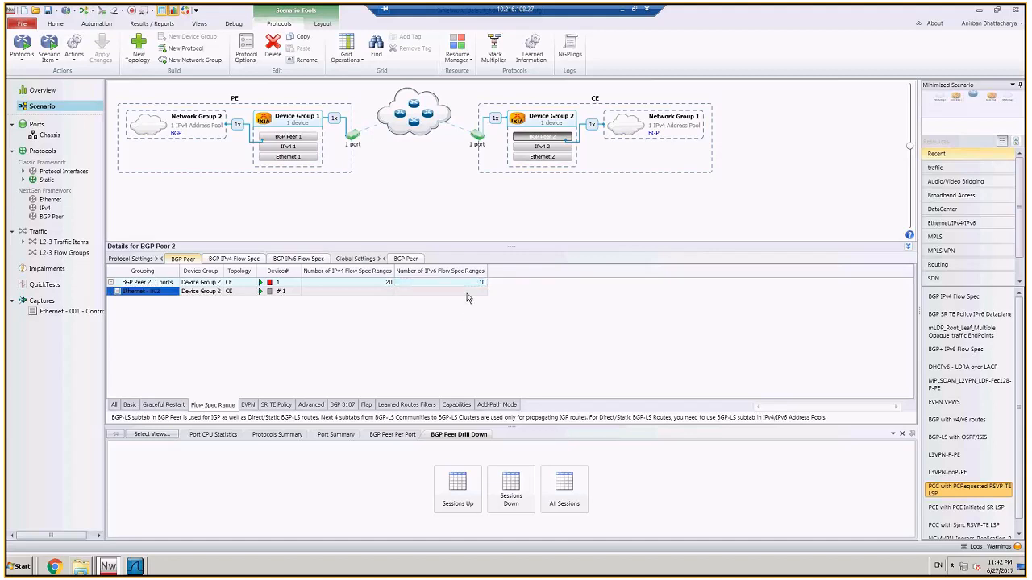
# Step: Set the destination prefix in the IPv6 Flow Spec match components of BGP Peer 2 to an increment pattern starting at 2001::1:1
pyautogui.click(296, 259)
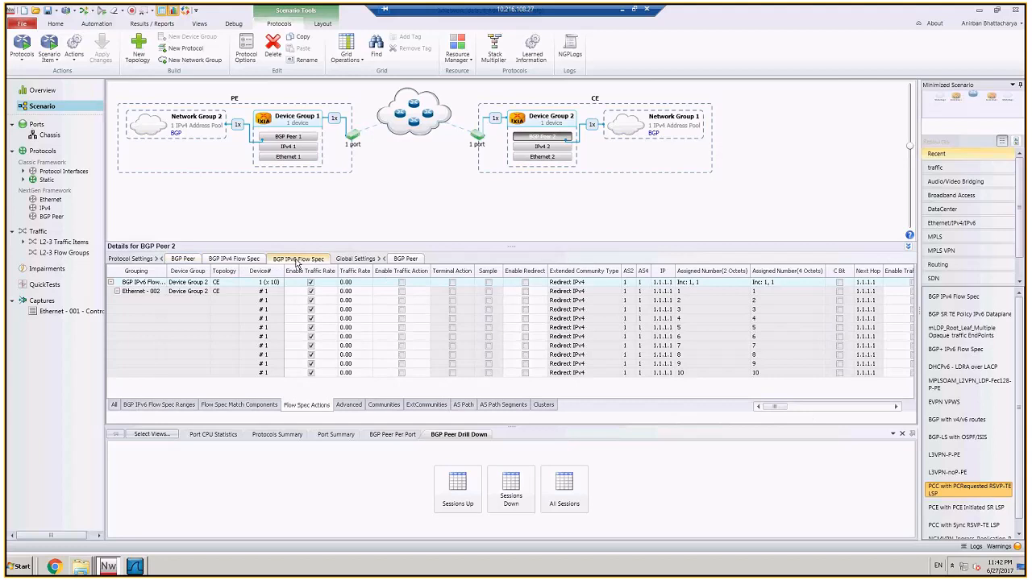
pyautogui.click(231, 407)
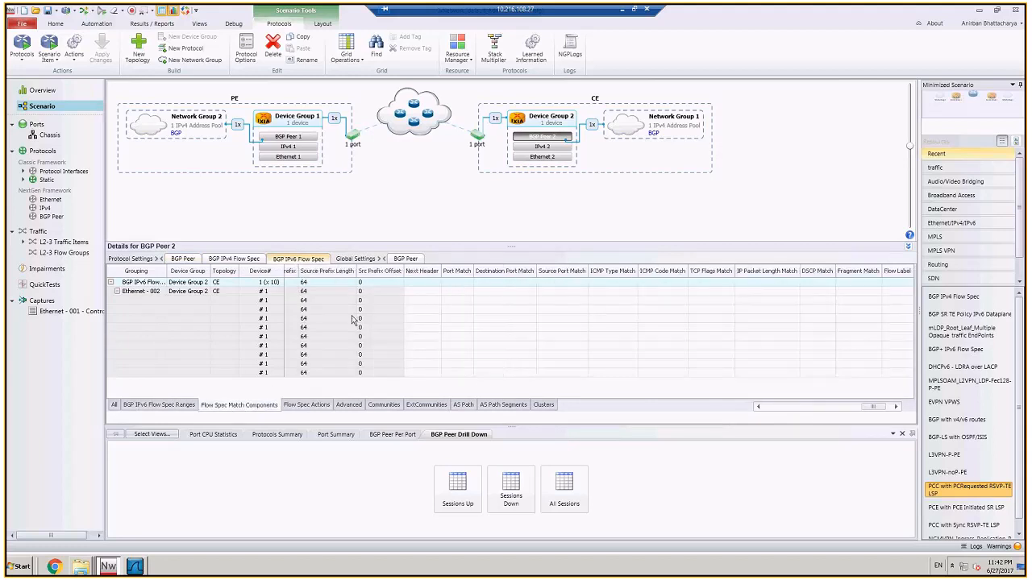
pyautogui.moveTo(877, 407); pyautogui.dragTo(781, 406)
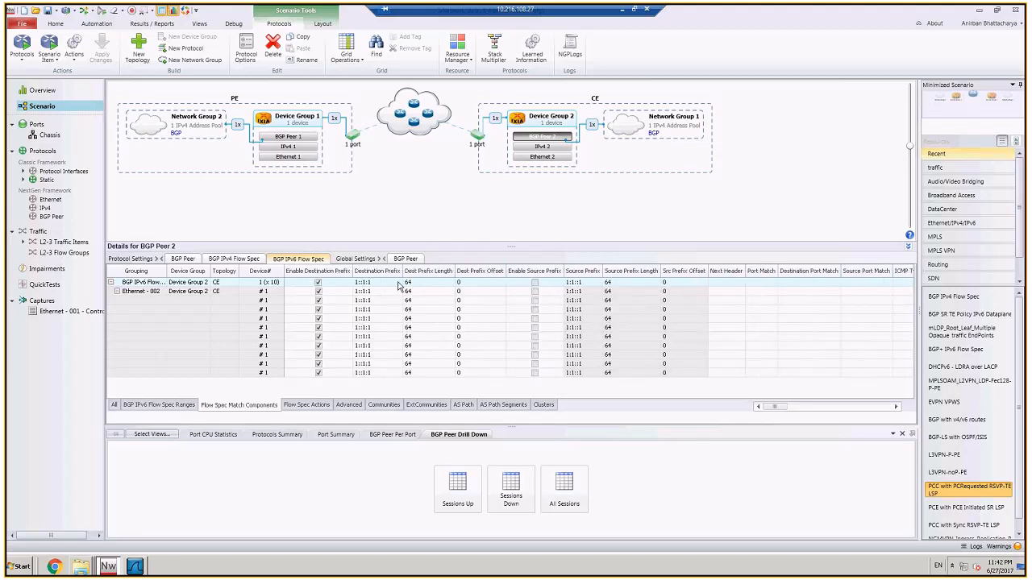
pyautogui.click(398, 284)
pyautogui.click(398, 284)
pyautogui.click(382, 317)
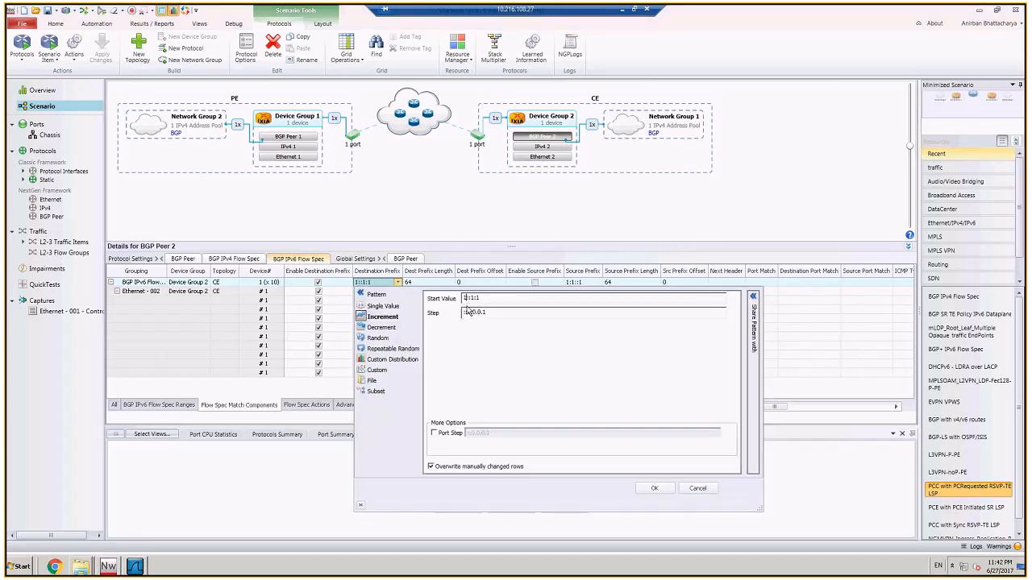
pyautogui.write('200')
pyautogui.click(654, 489)
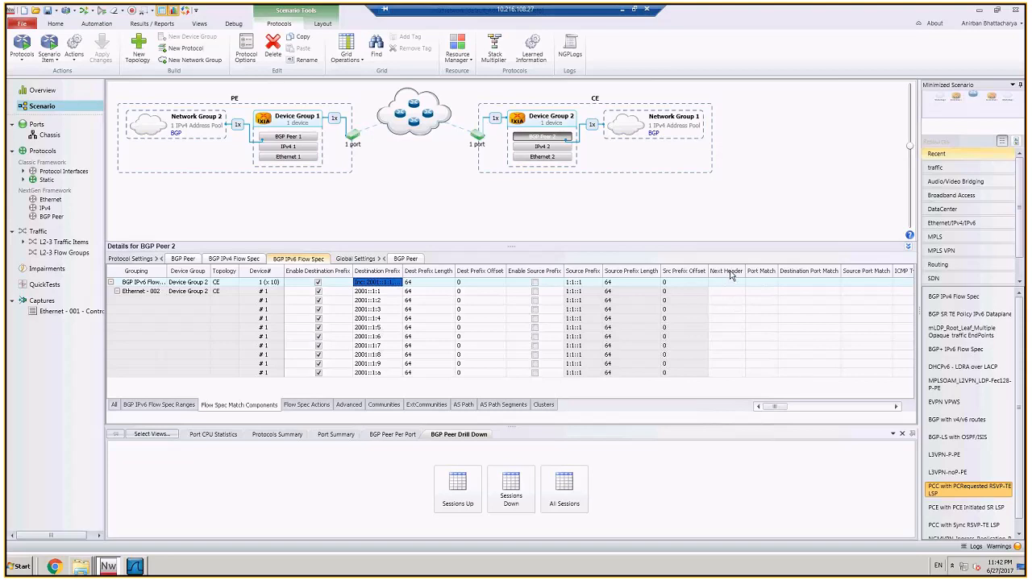
# Step: Set the next header match of all IPv6 Flow Spec ranges on BGP Peer 2 to 6||17
pyautogui.click(725, 282)
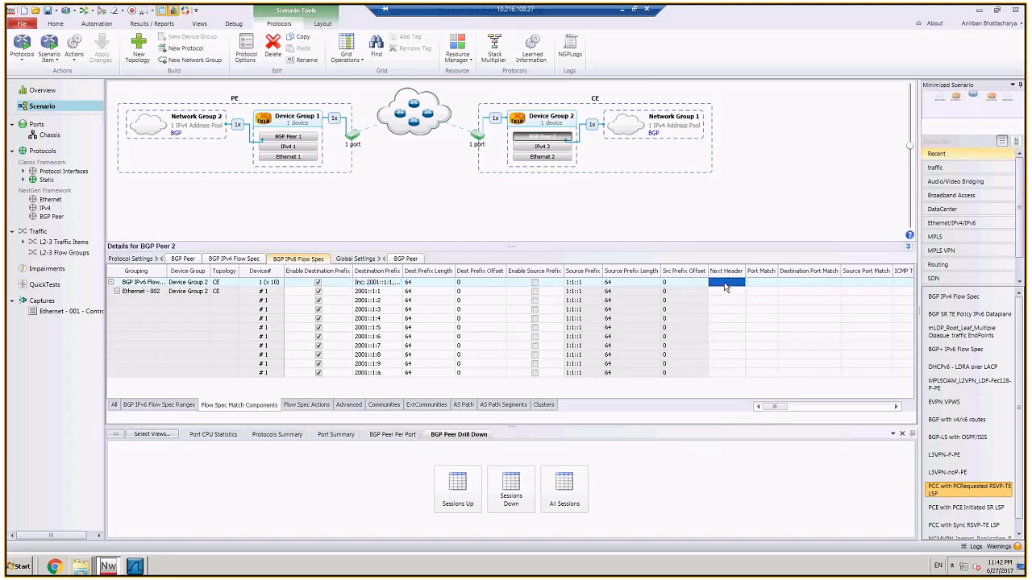
pyautogui.click(724, 284)
pyautogui.write('6||1')
pyautogui.click(684, 328)
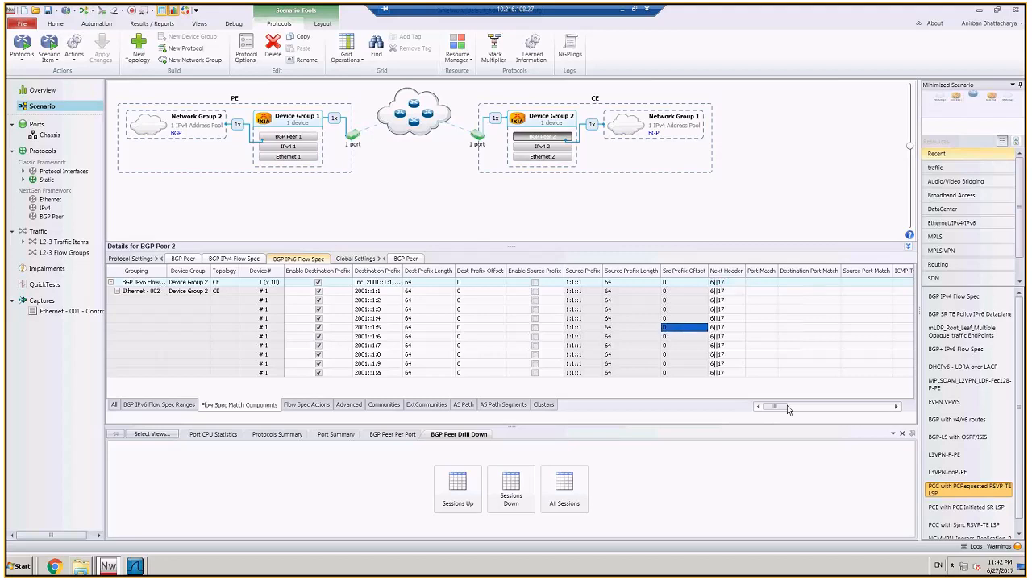
# Step: Set the destination port match of the IPv6 Flow Spec ranges on BGP Peer 2 to 5000
pyautogui.moveTo(786, 406); pyautogui.dragTo(887, 409)
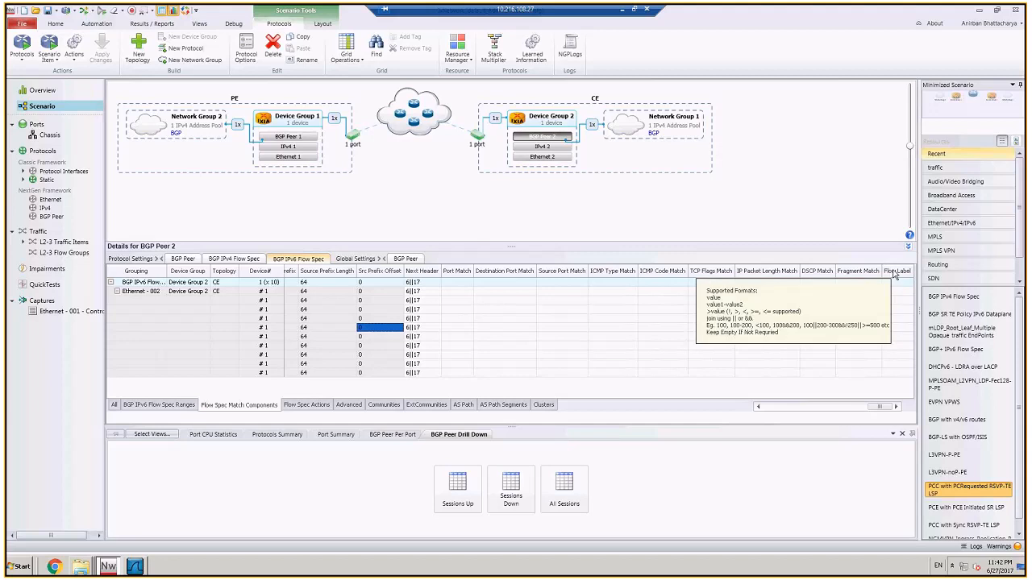
pyautogui.click(507, 283)
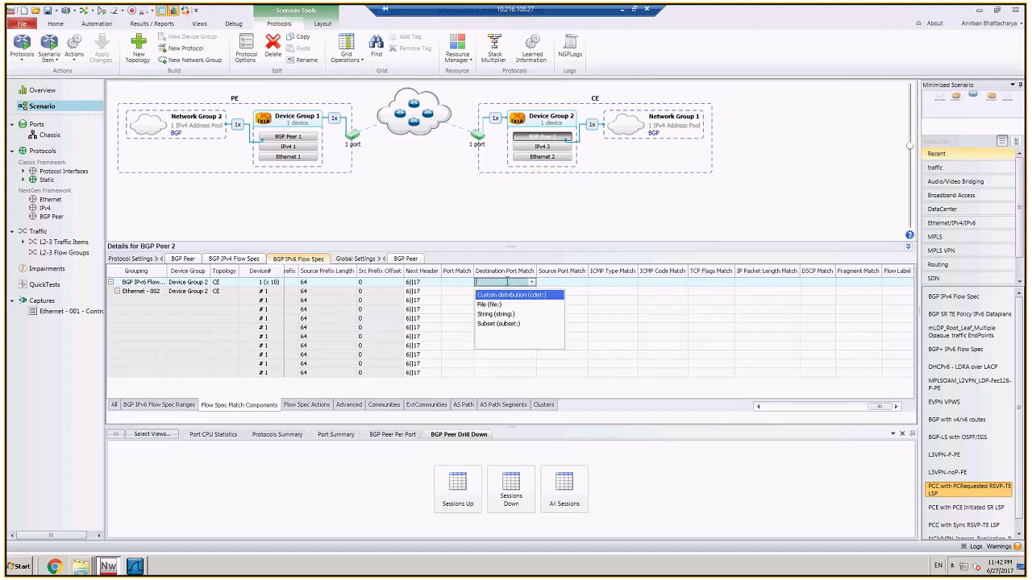
pyautogui.write('5000')
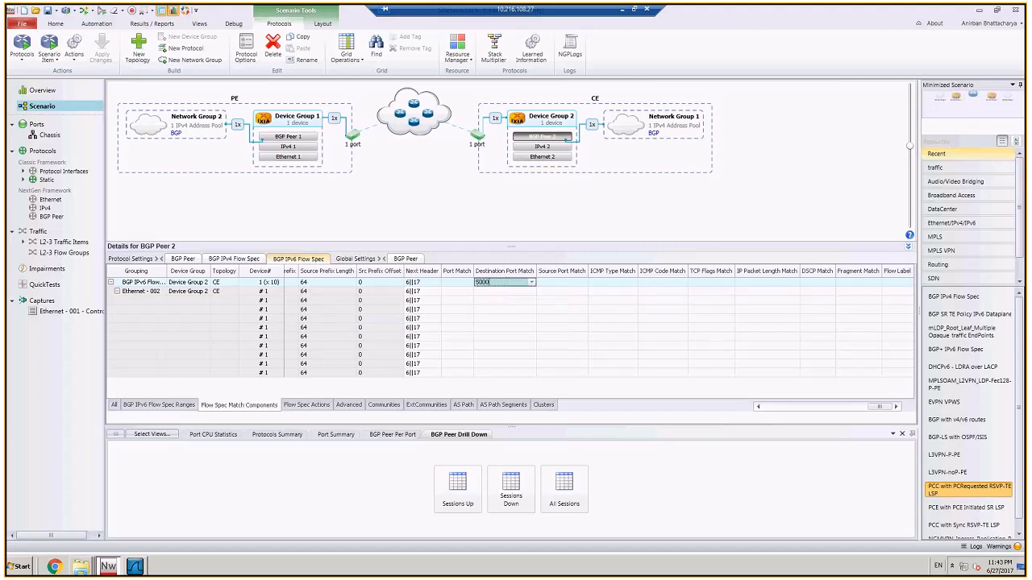
pyautogui.click(376, 311)
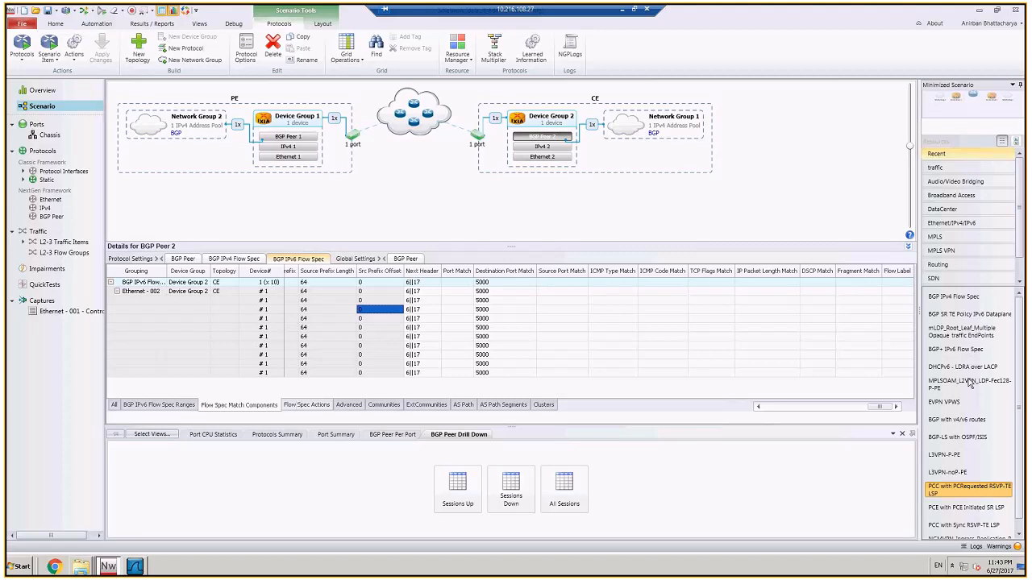
# Step: Review the match components and the traffic rate actions of the IPv6 Flow Spec ranges on BGP Peer 2
pyautogui.moveTo(887, 414); pyautogui.dragTo(765, 418)
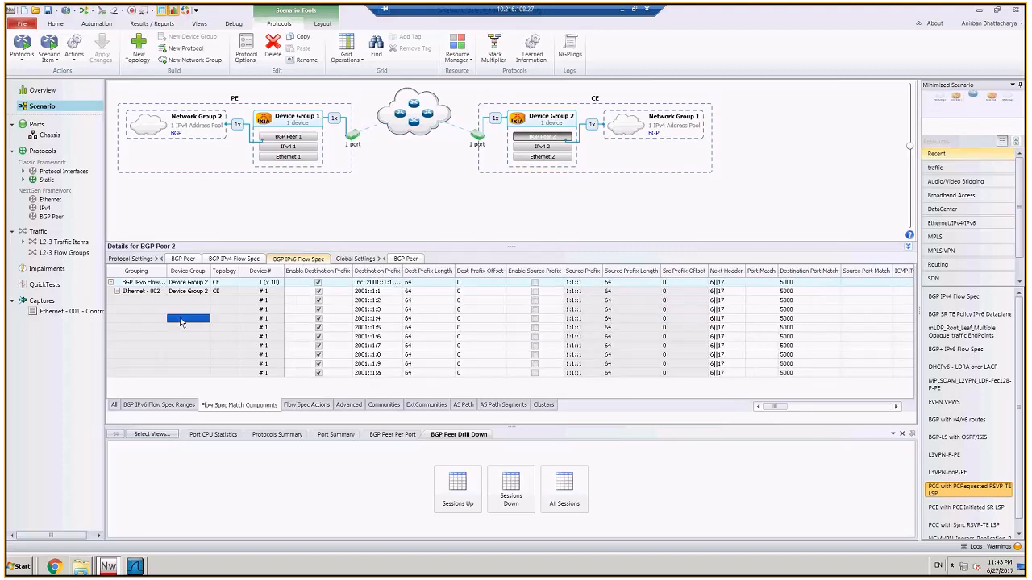
pyautogui.click(315, 408)
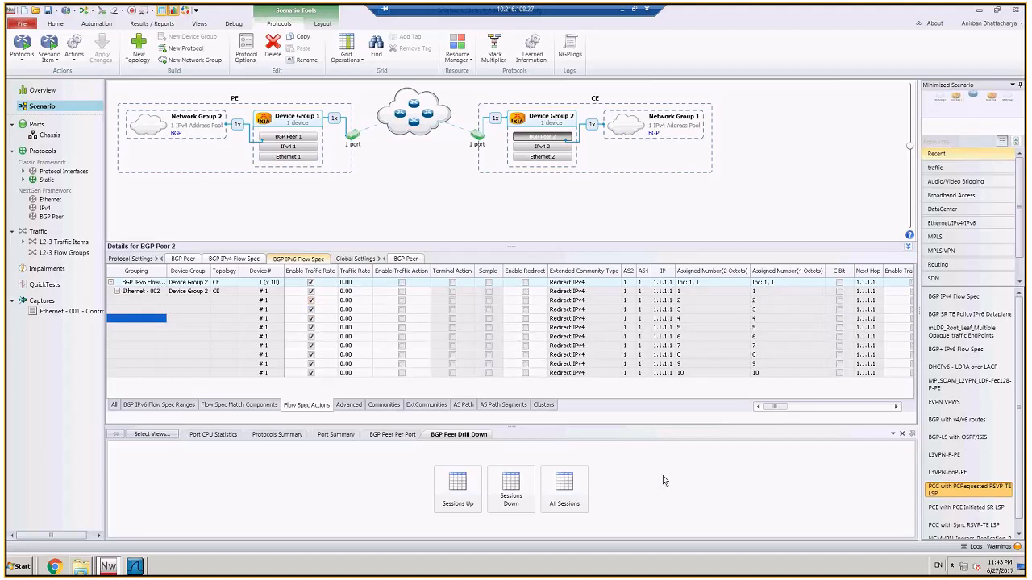
pyautogui.click(235, 405)
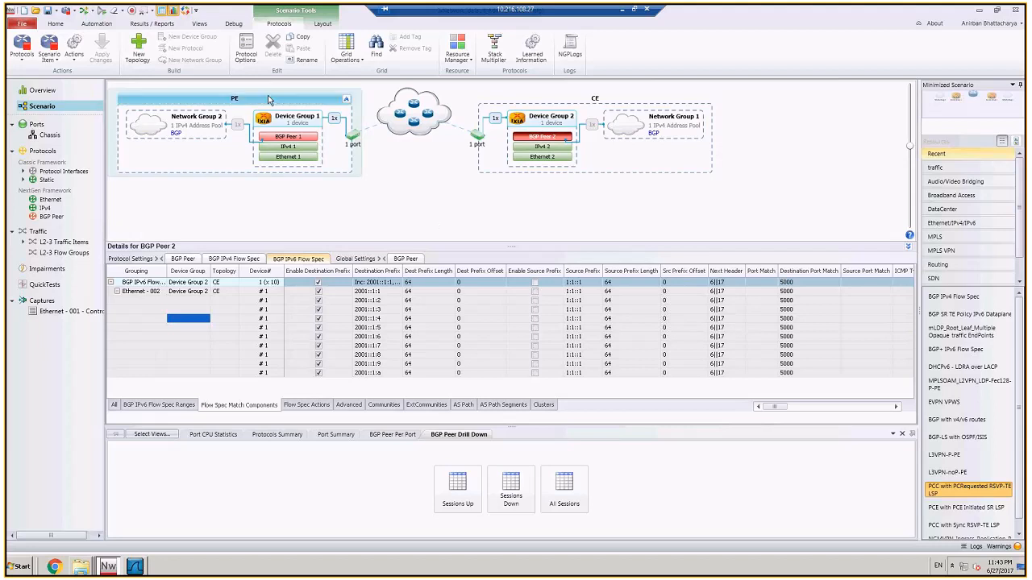
# Step: Retrieve the IPv6 Flow Spec learned info for PE's BGP Peer 1, close it, and switch to the demo slide in PowerPoint
pyautogui.click(286, 138)
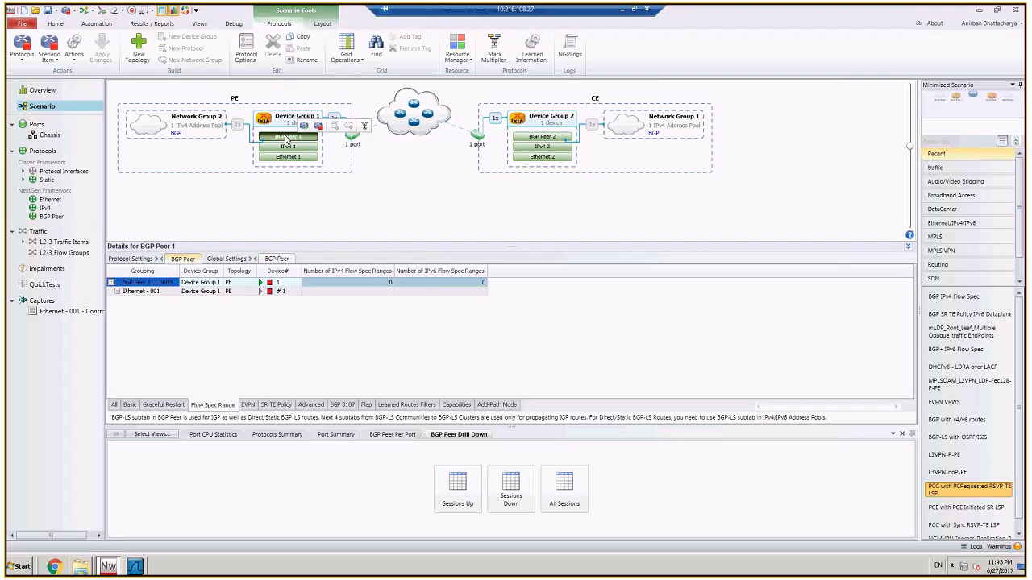
pyautogui.rightClick(205, 294)
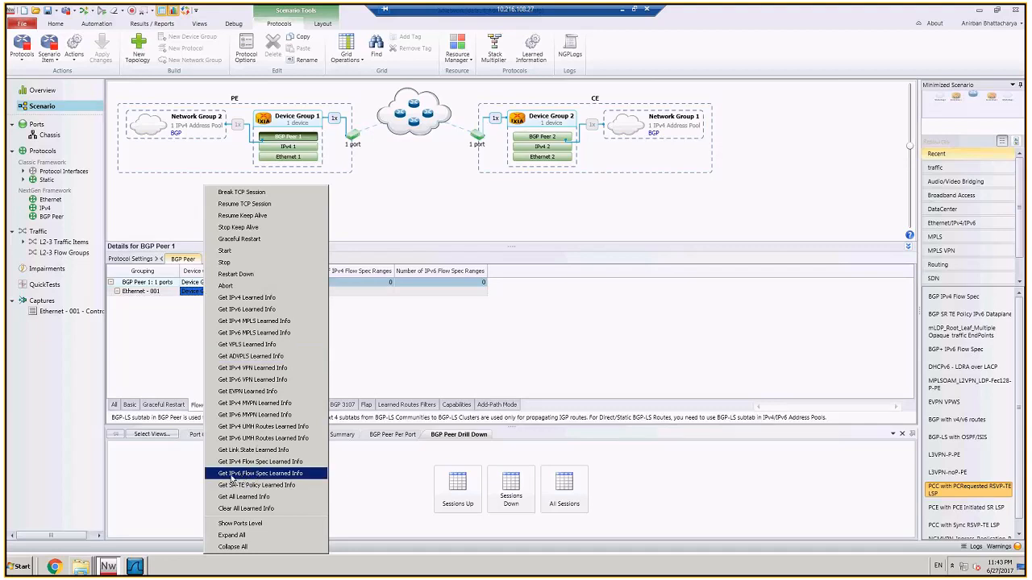
pyautogui.click(240, 476)
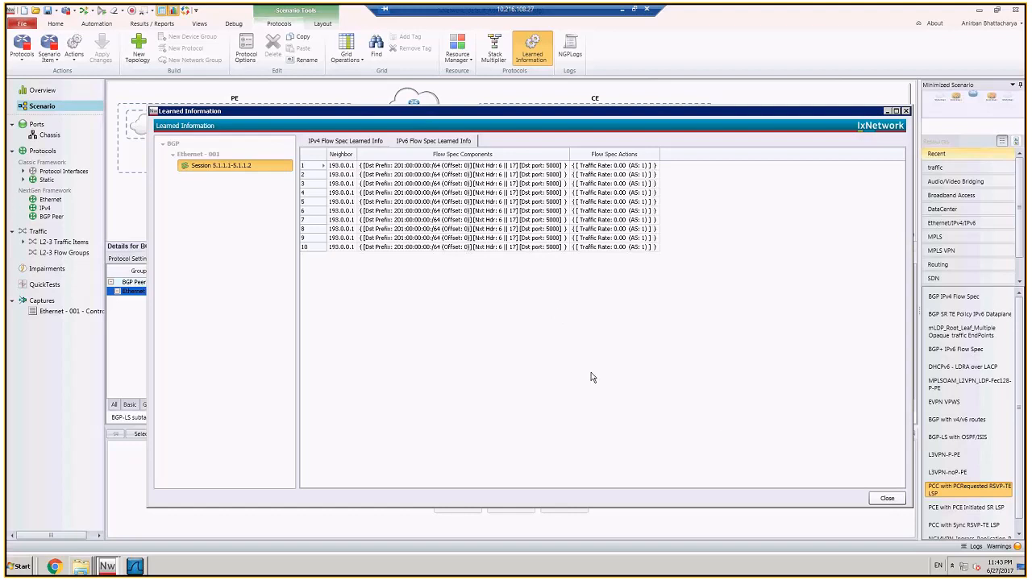
pyautogui.click(885, 498)
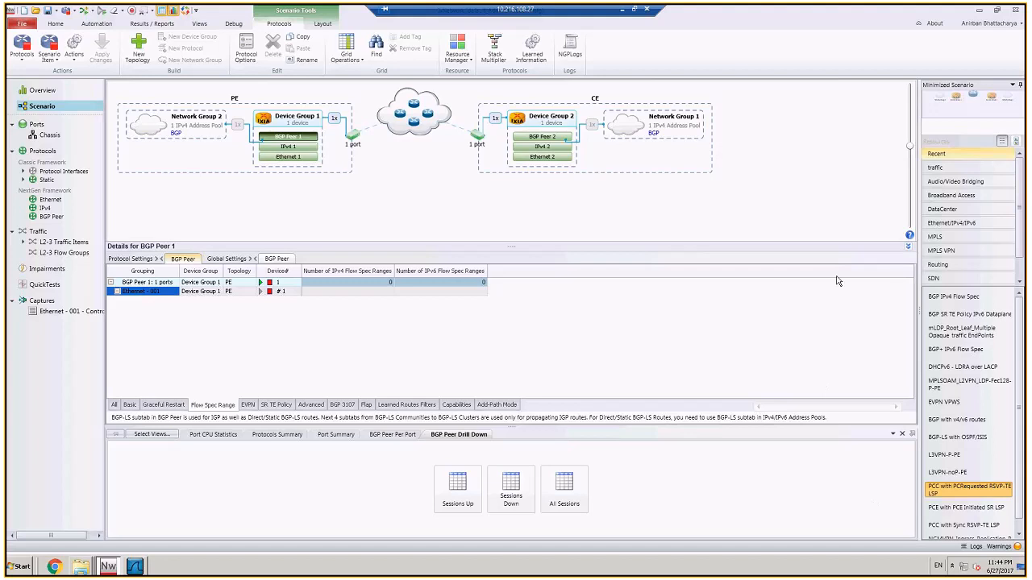
pyautogui.click(622, 10)
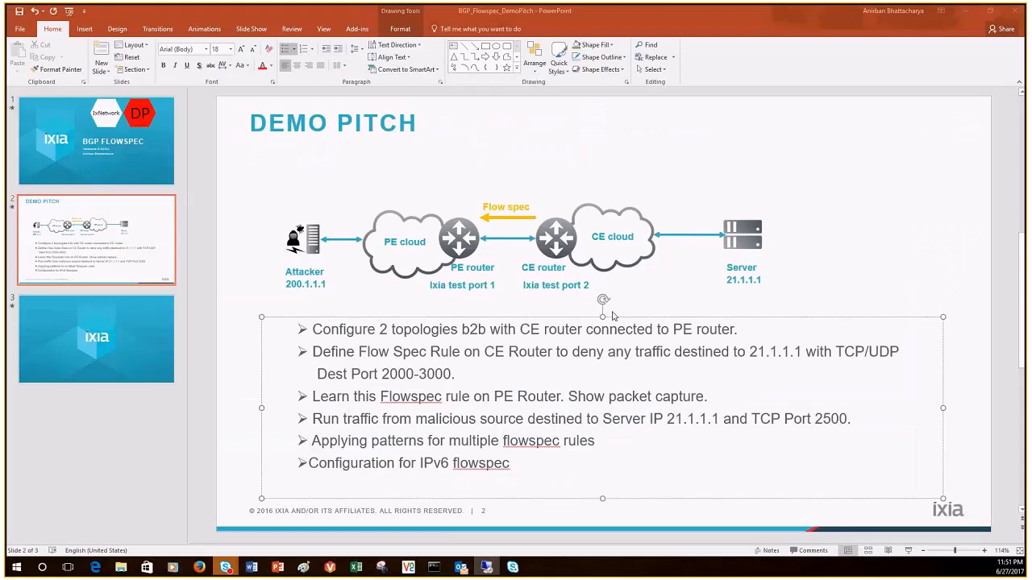